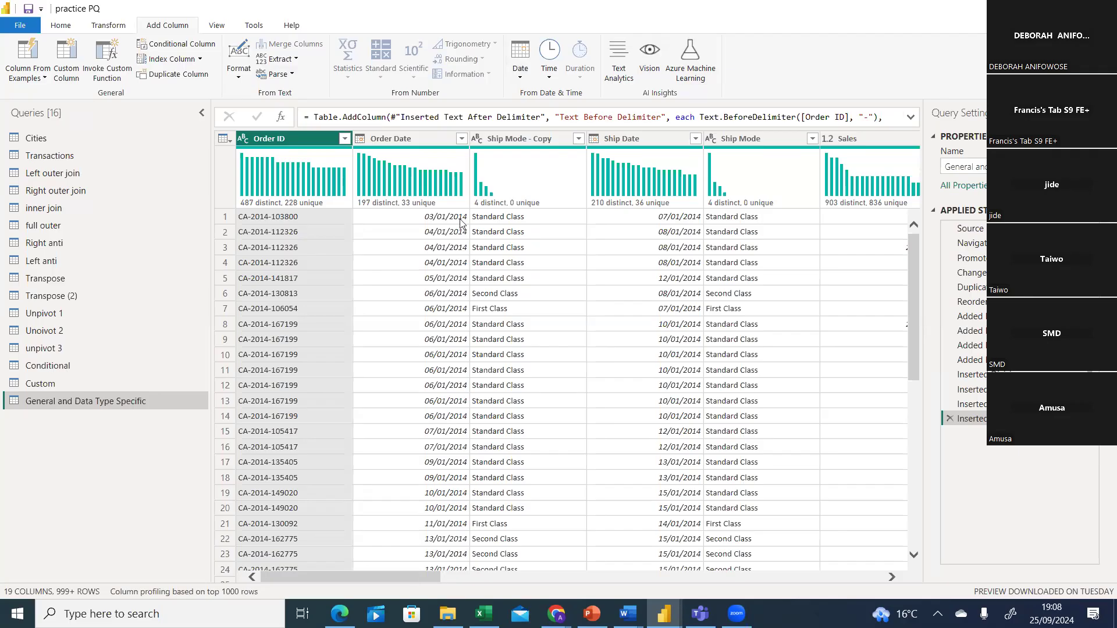
Add a new Age column calculated from the Order Date column
click(427, 141)
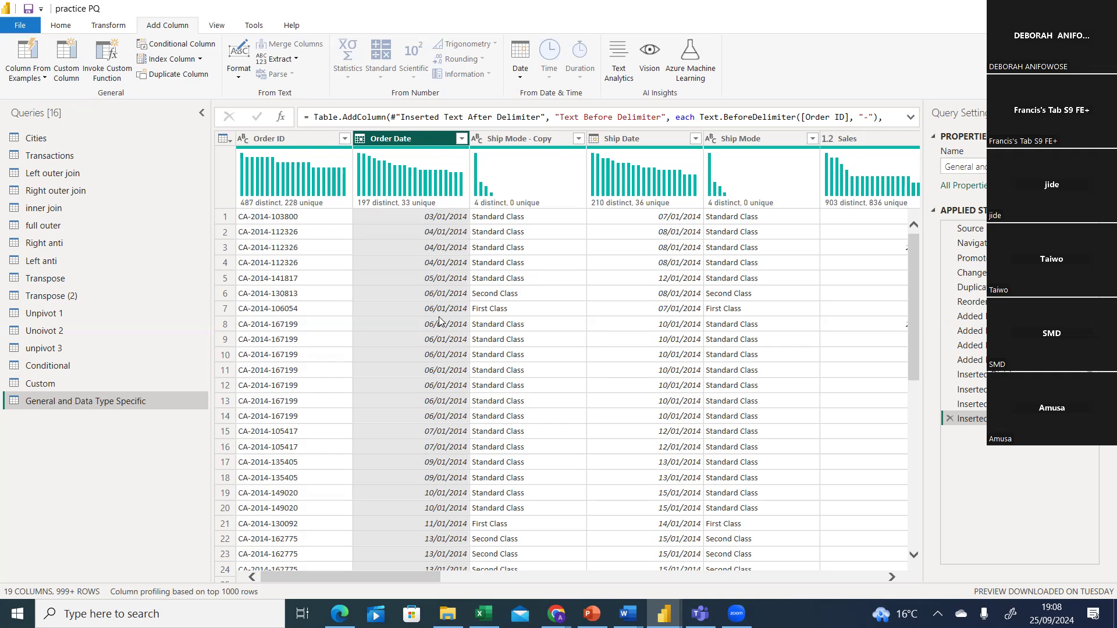
click(517, 78)
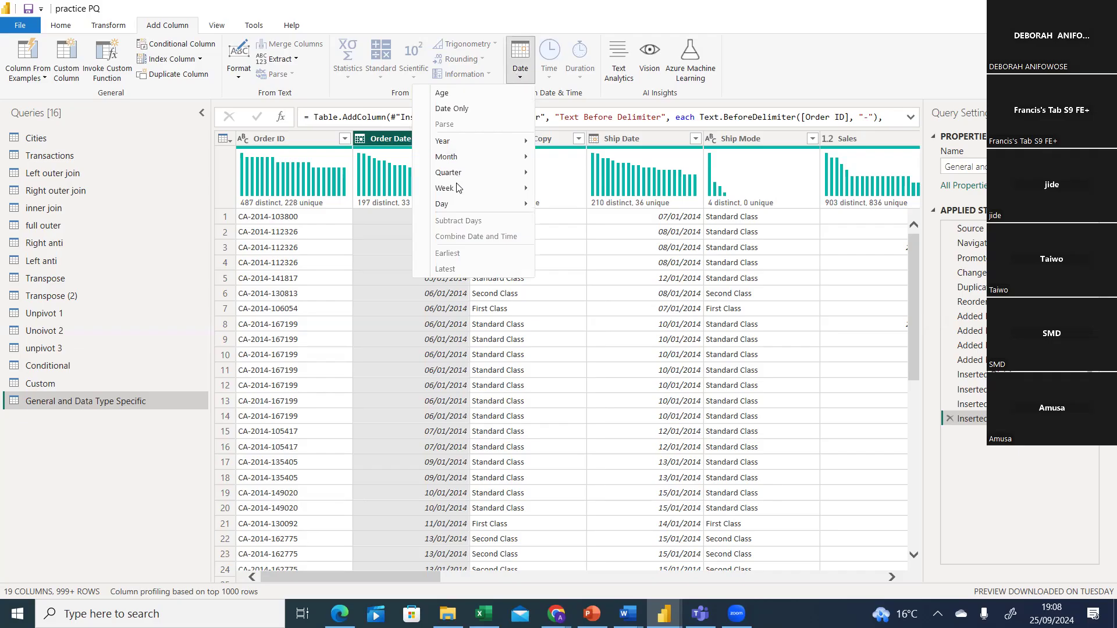
click(462, 94)
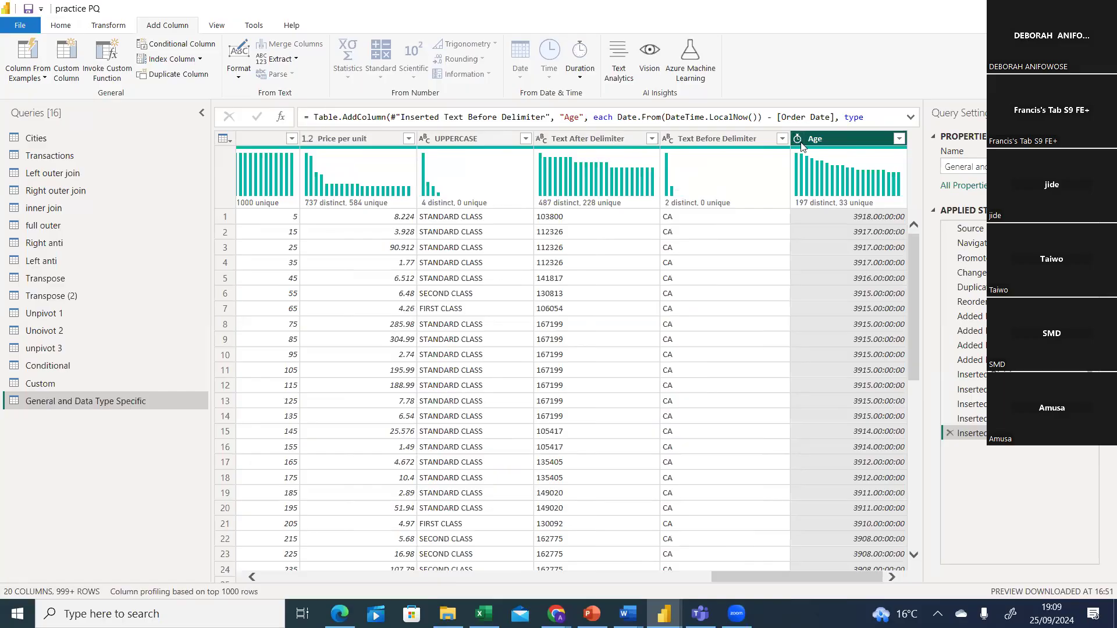
click(69, 27)
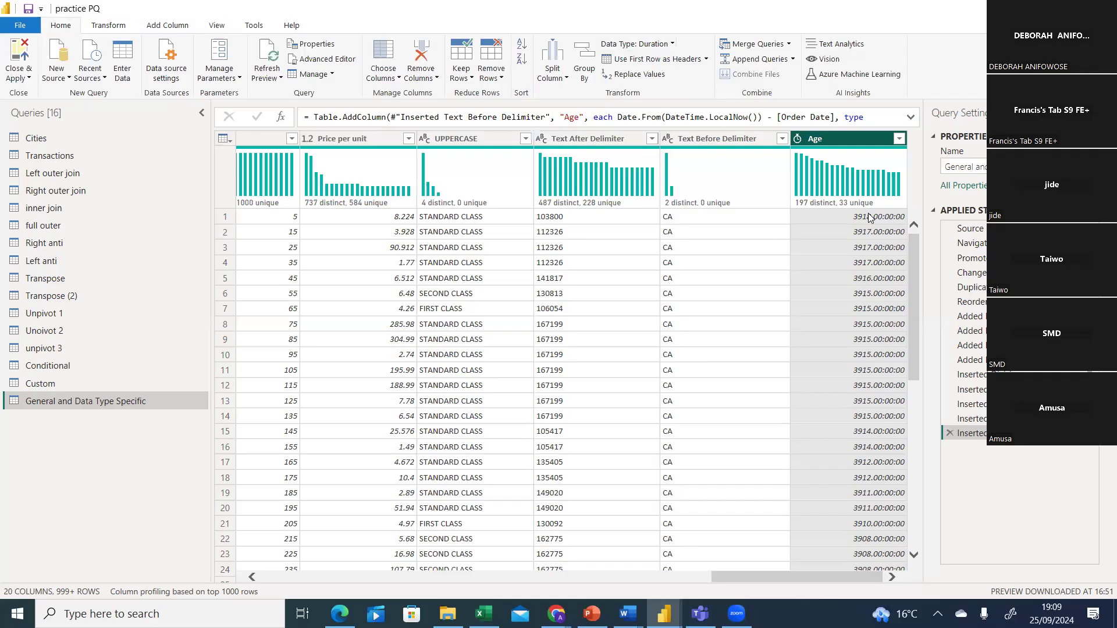
Compare the durations in the new Age column with the dates in the Order Date column
drag(865, 574, 876, 221)
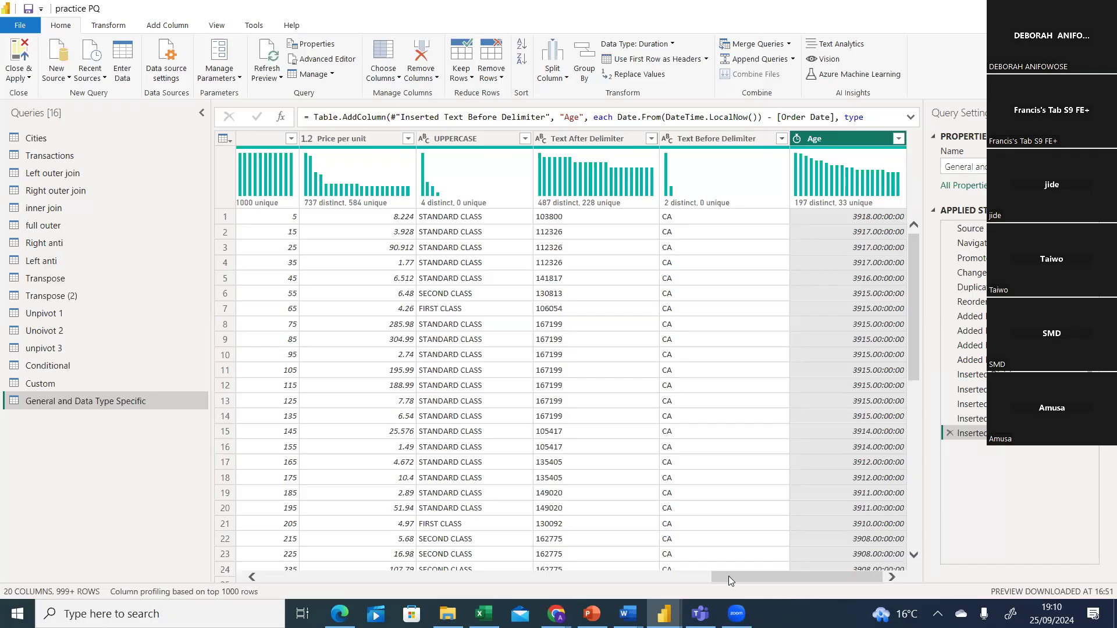
scroll(719, 576, left, 2)
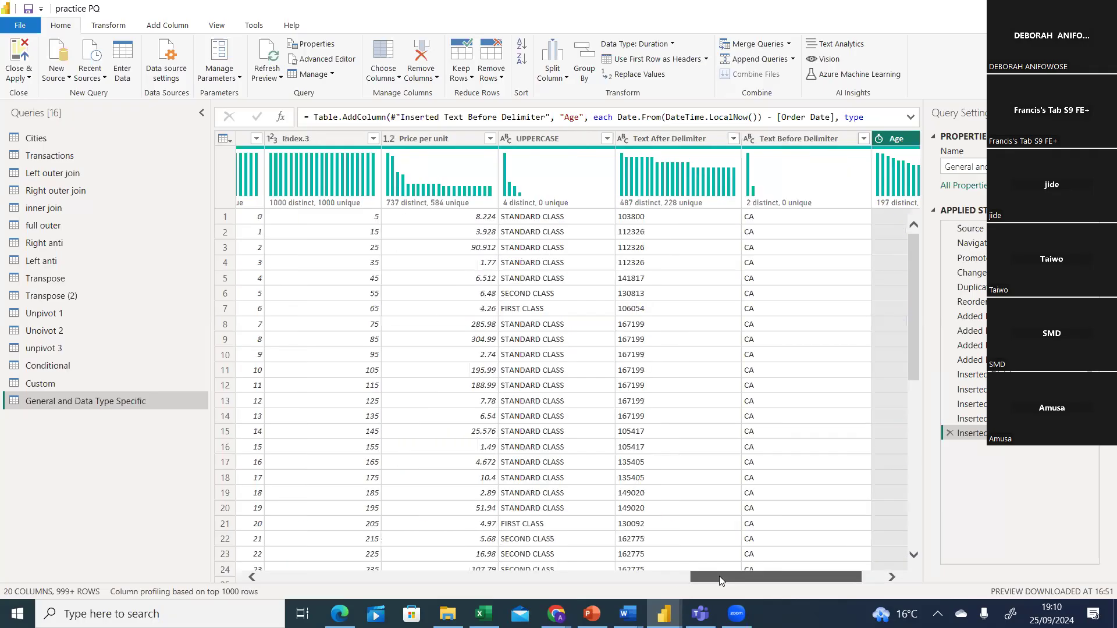
scroll(719, 576, right, 1)
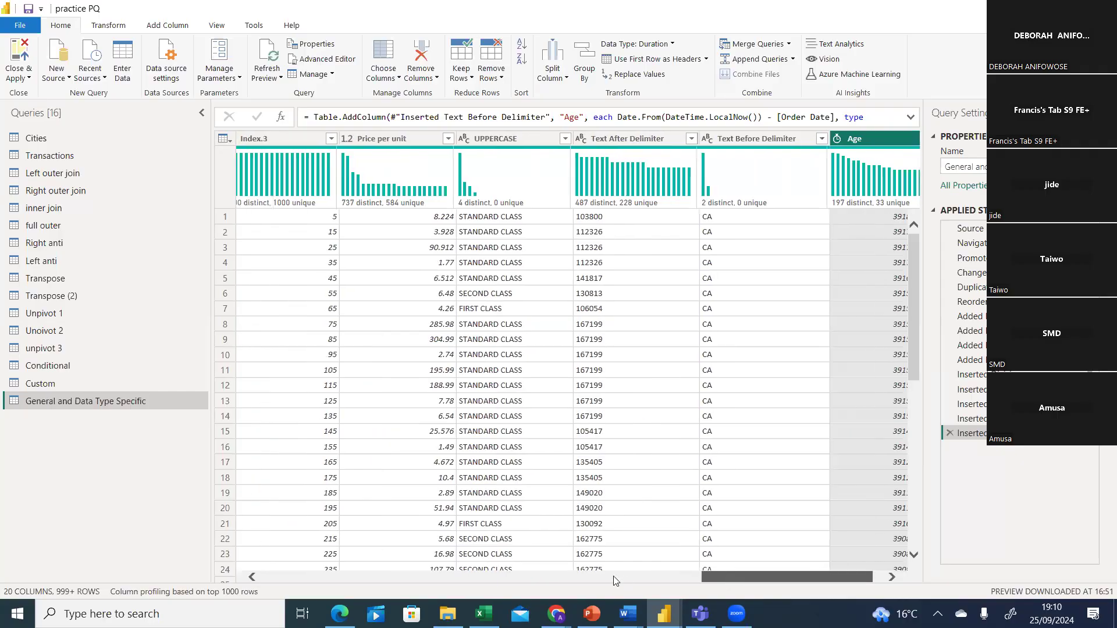
scroll(547, 577, left, 4)
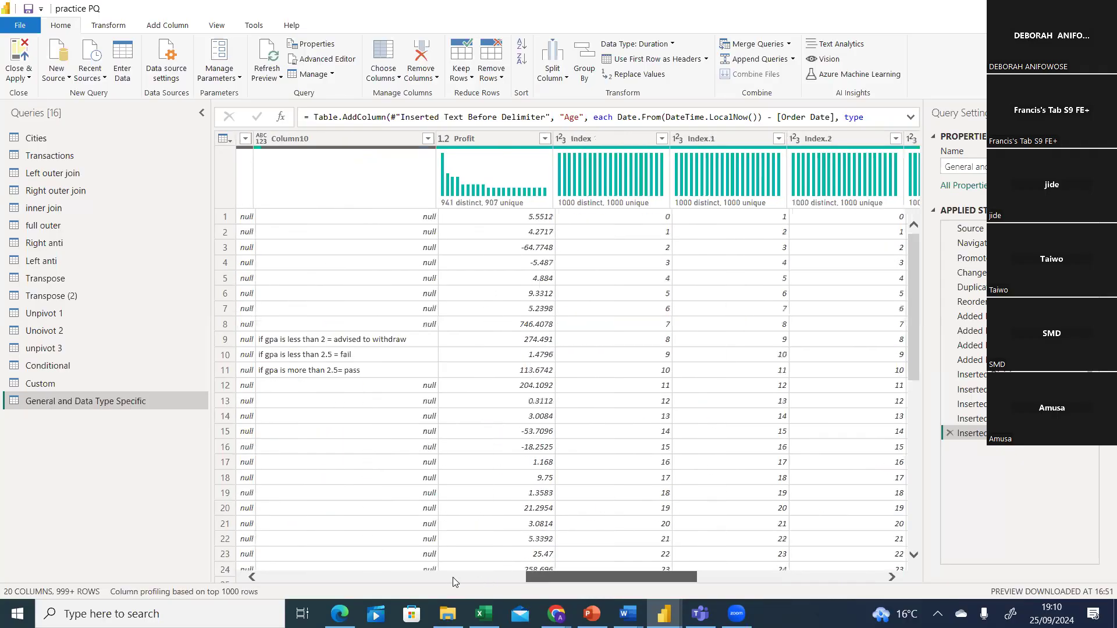
scroll(453, 577, left, 2)
scroll(332, 576, left, 4)
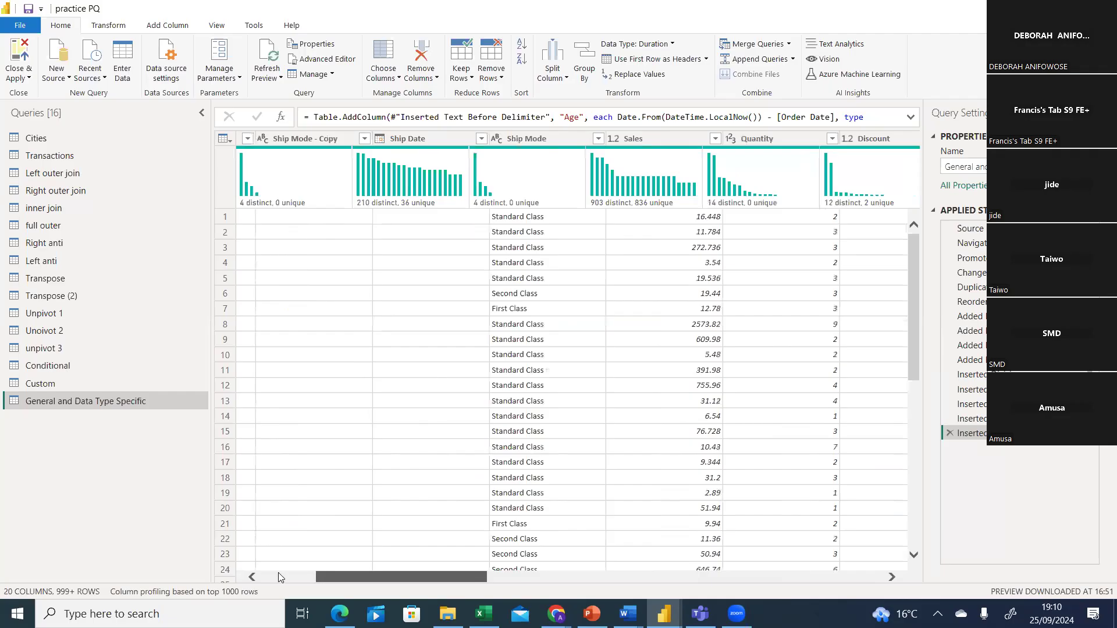
scroll(253, 576, left, 2)
click(252, 578)
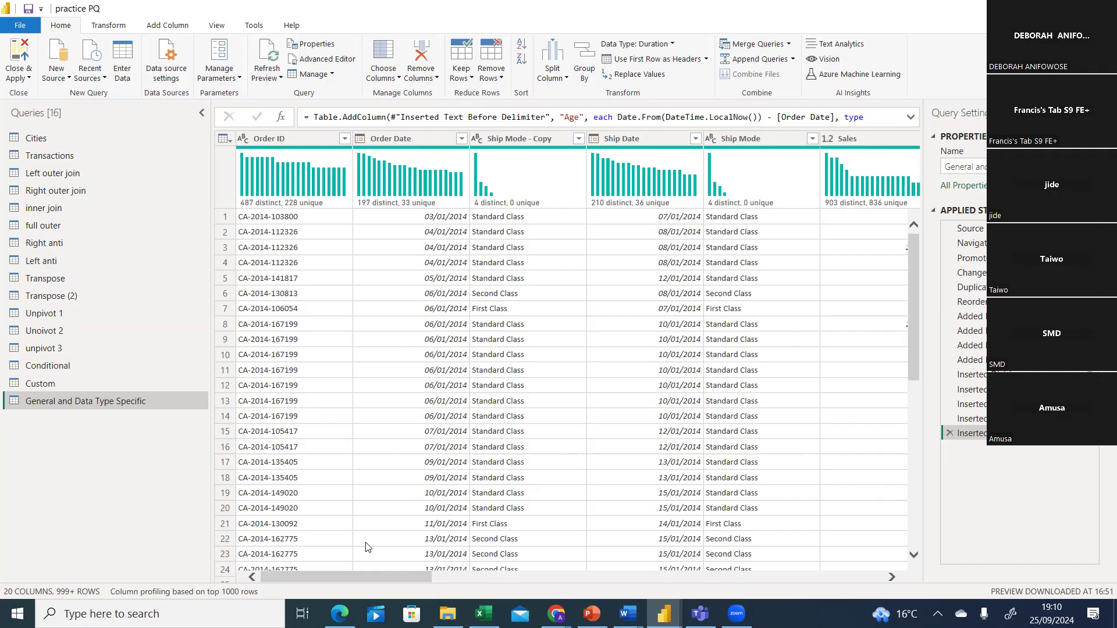
drag(371, 576, 890, 557)
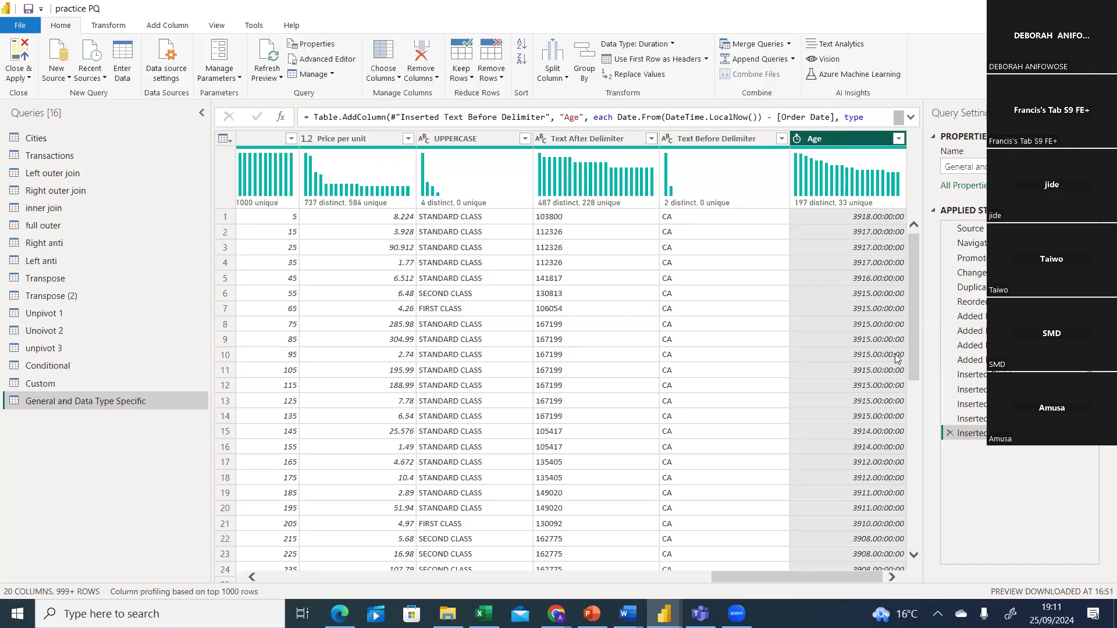
Transform the Age column from durations into total days and look at its available rounding options
right_click(843, 138)
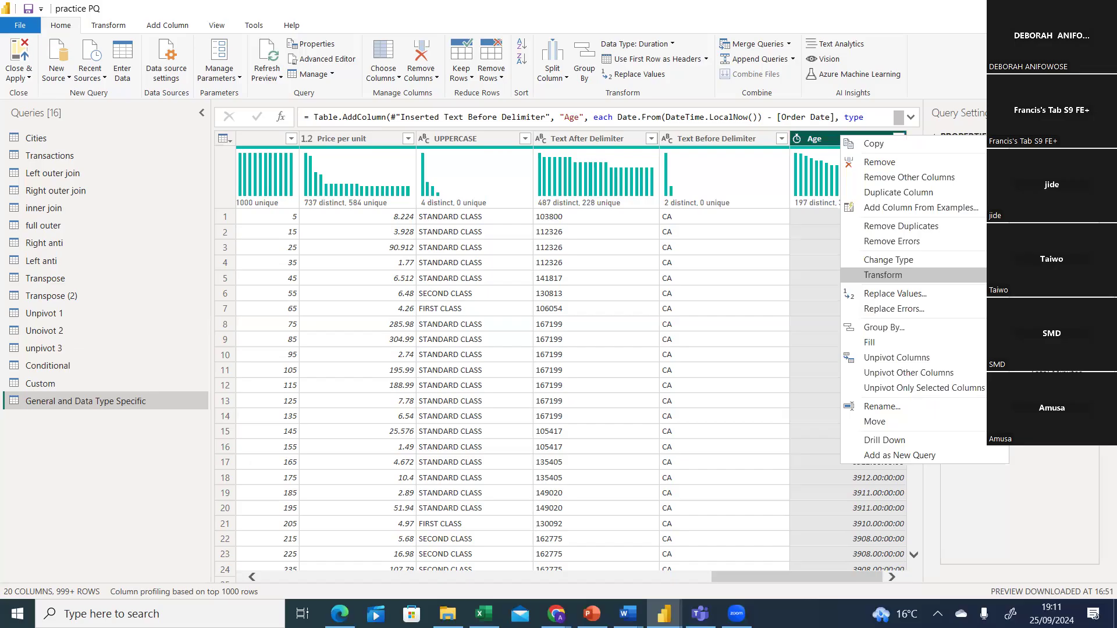
click(1052, 327)
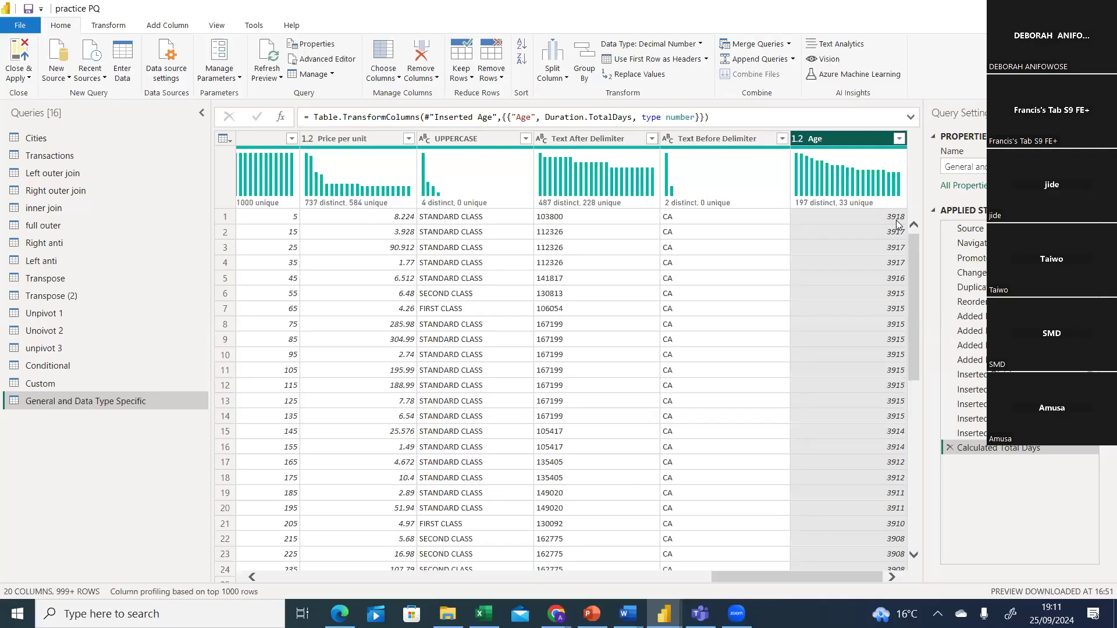
right_click(838, 144)
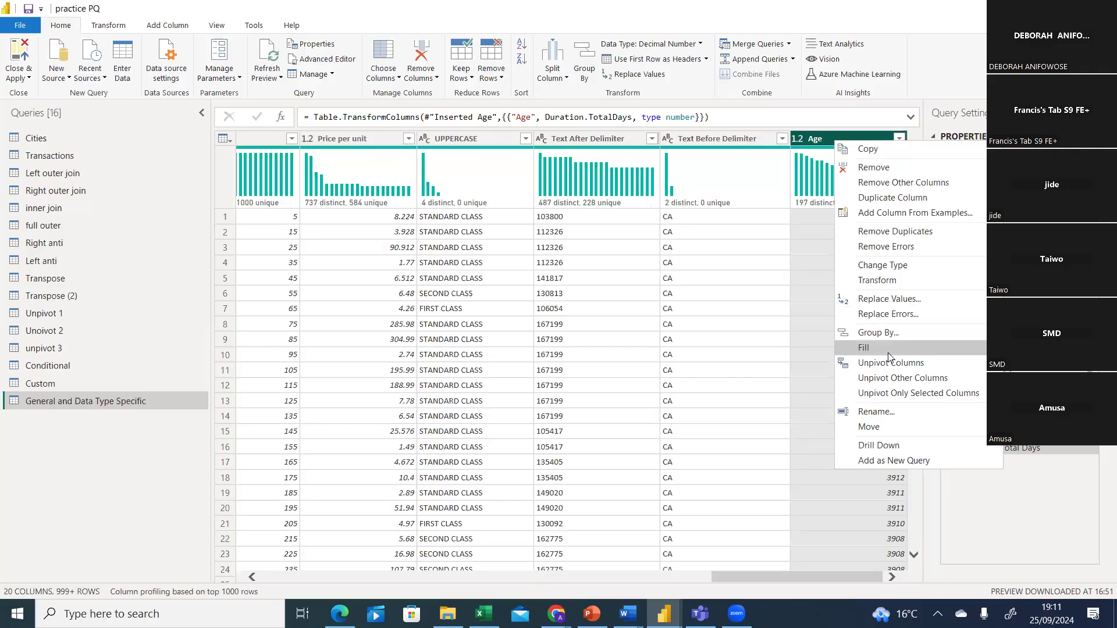
mouse_move(946, 280)
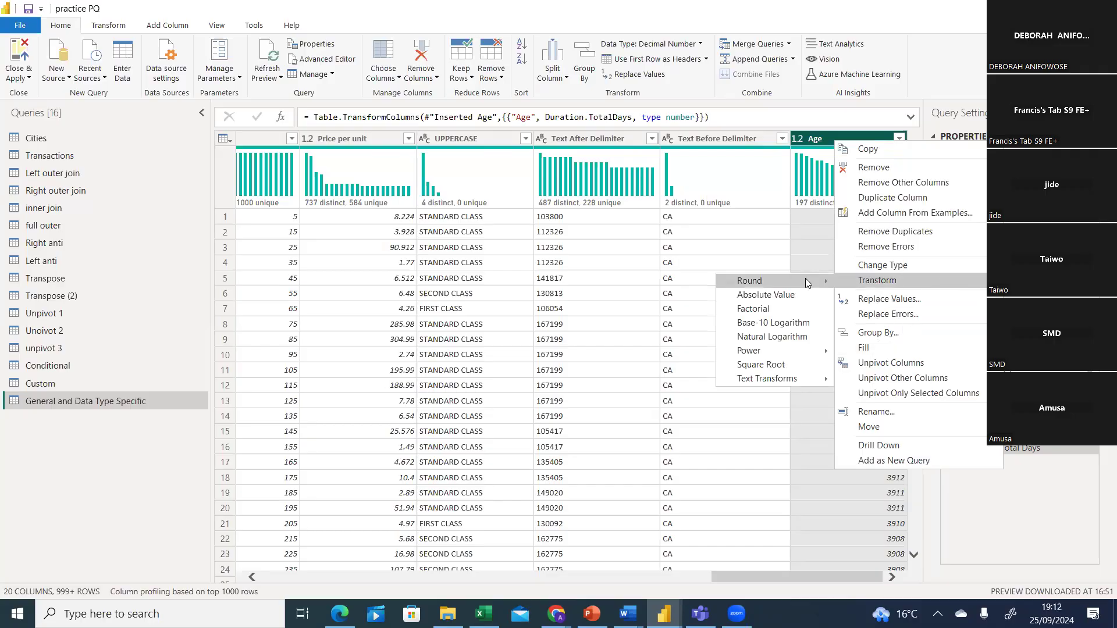
mouse_move(808, 283)
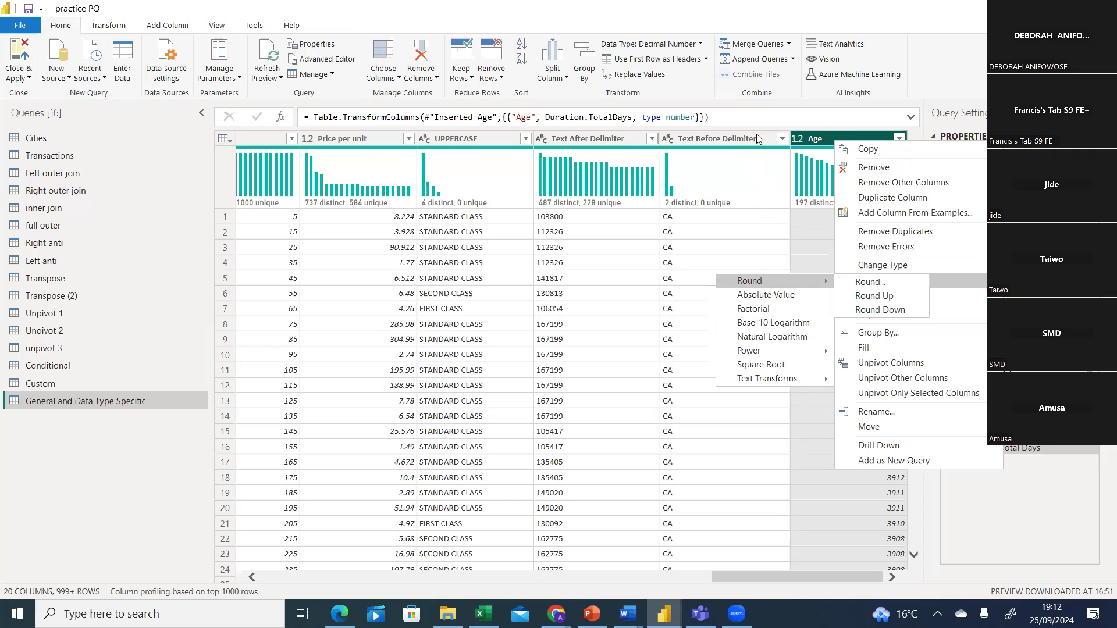
click(802, 138)
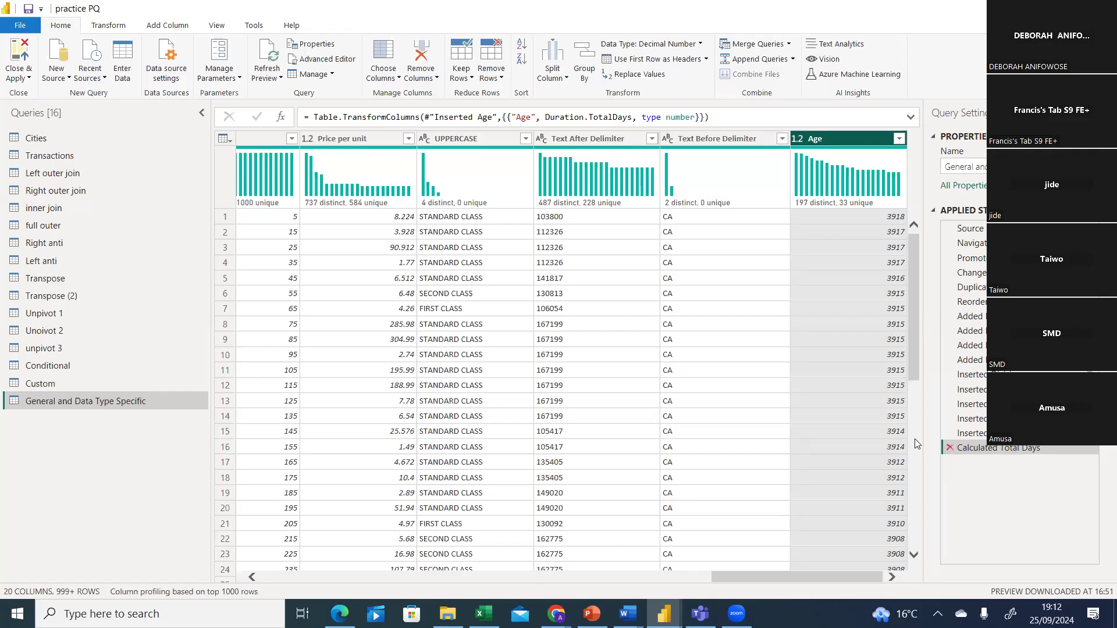
Try Round Down on the total-days values in the Age column, and delete the rounding step from the applied steps
right_click(841, 142)
mouse_move(879, 282)
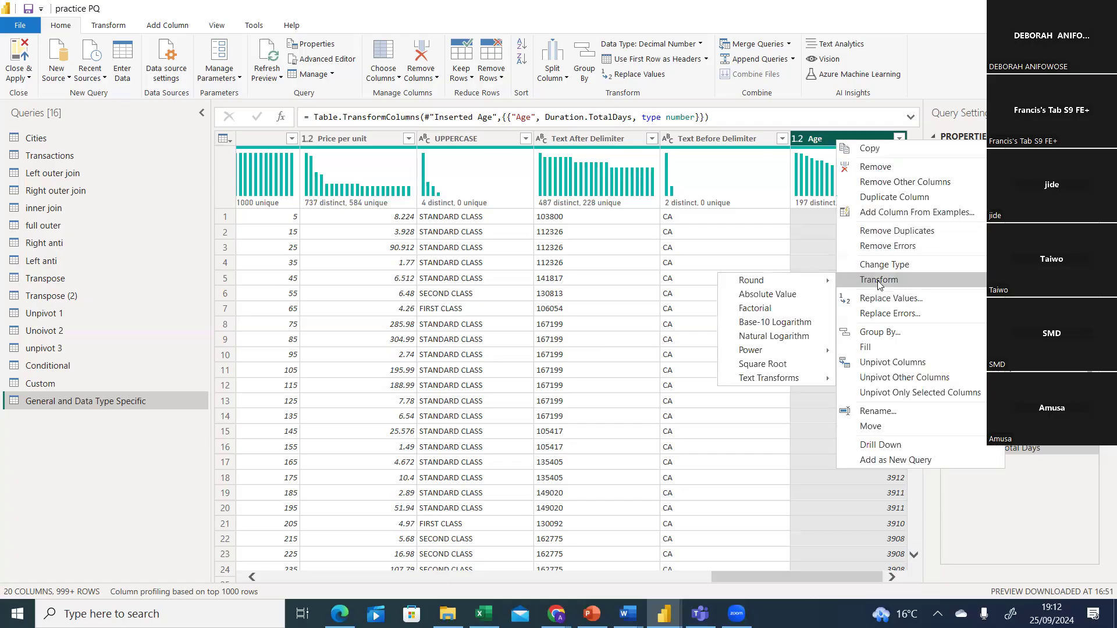
mouse_move(766, 284)
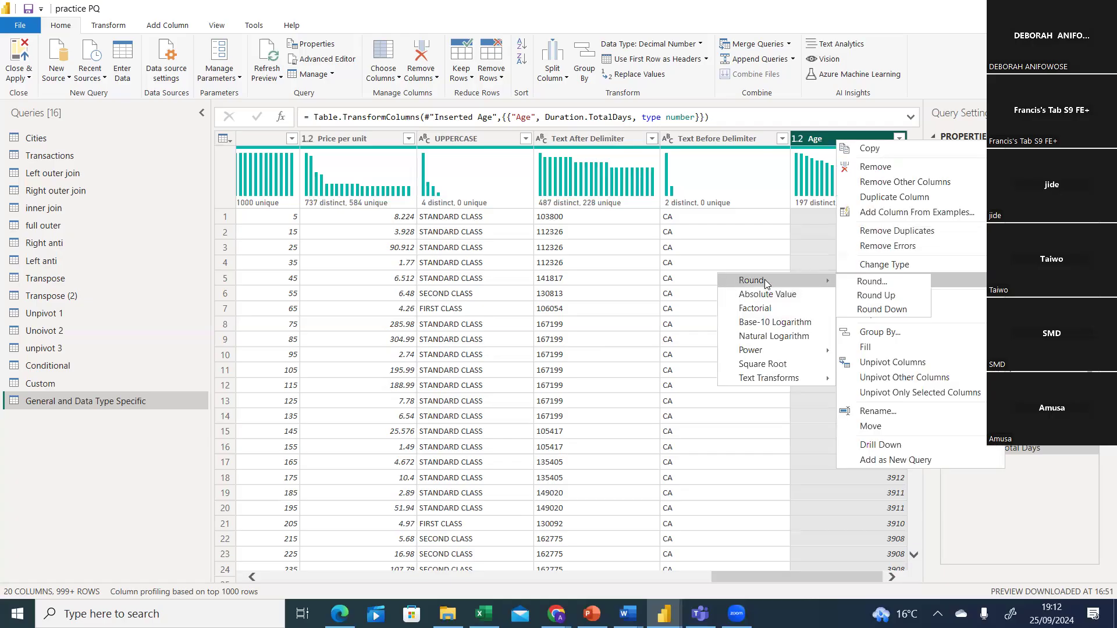
click(864, 308)
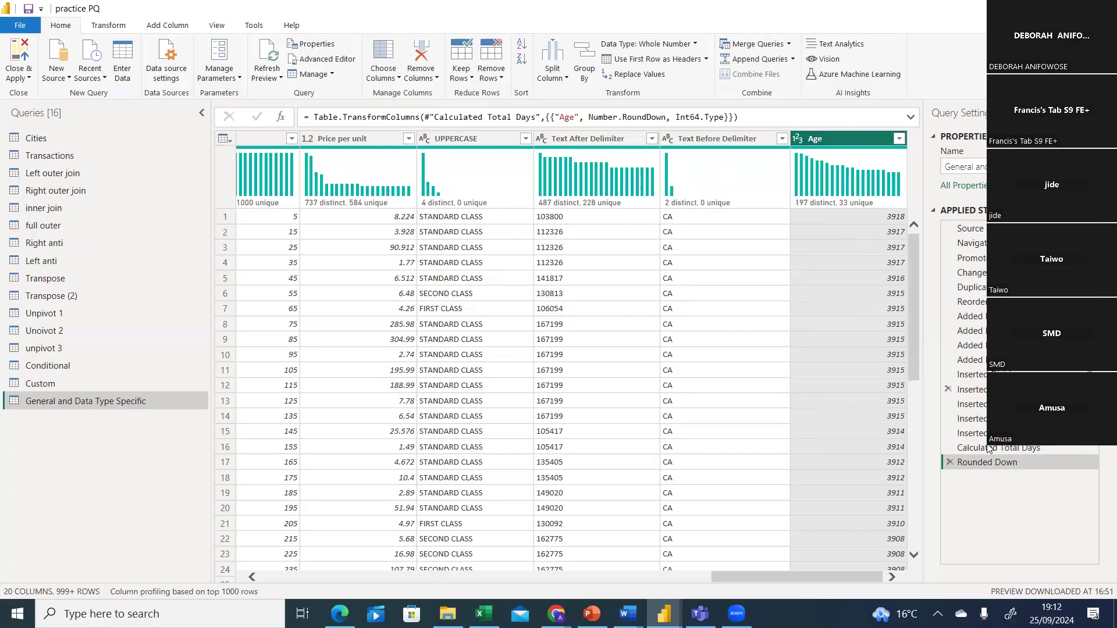
click(950, 463)
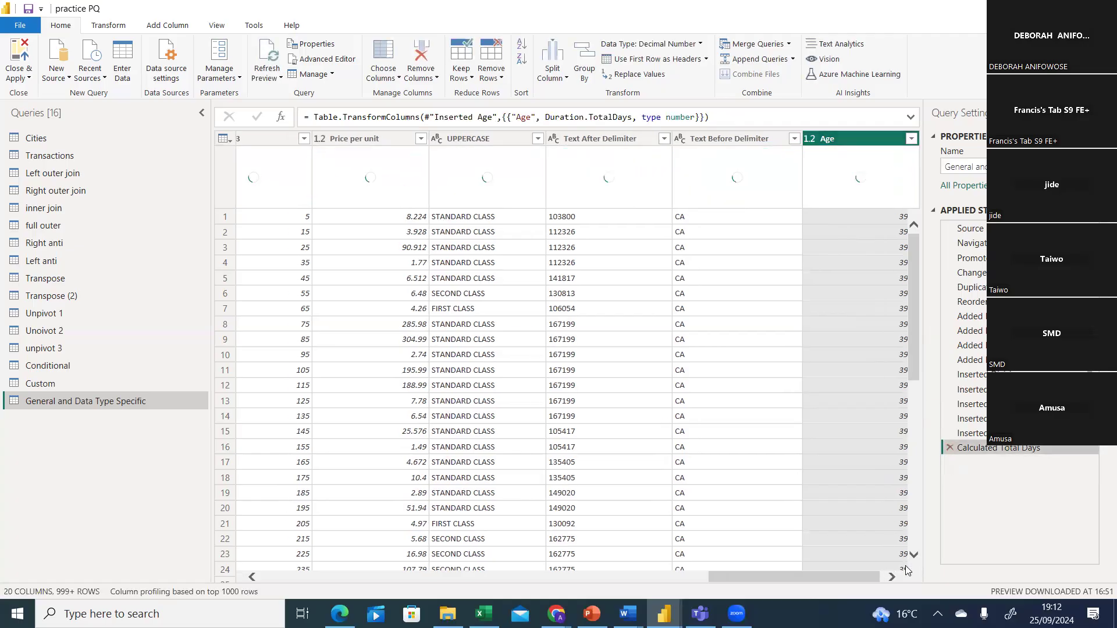
Repeat the Round Down transformation on the Age column and remove the Rounded Down step again
click(892, 578)
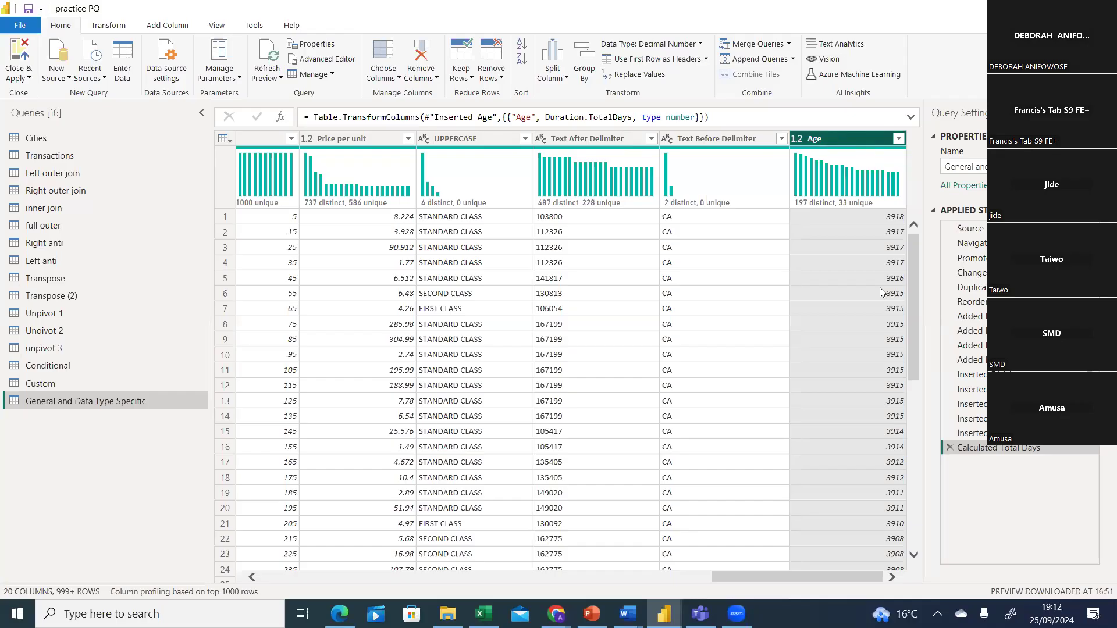
right_click(866, 327)
mouse_move(878, 286)
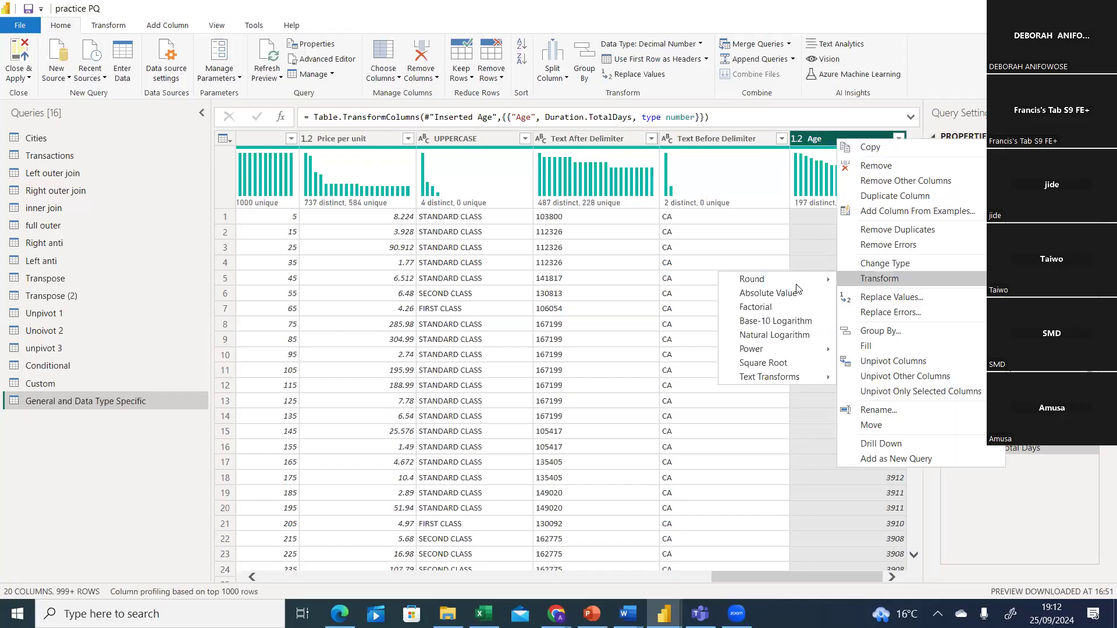
mouse_move(785, 283)
click(870, 308)
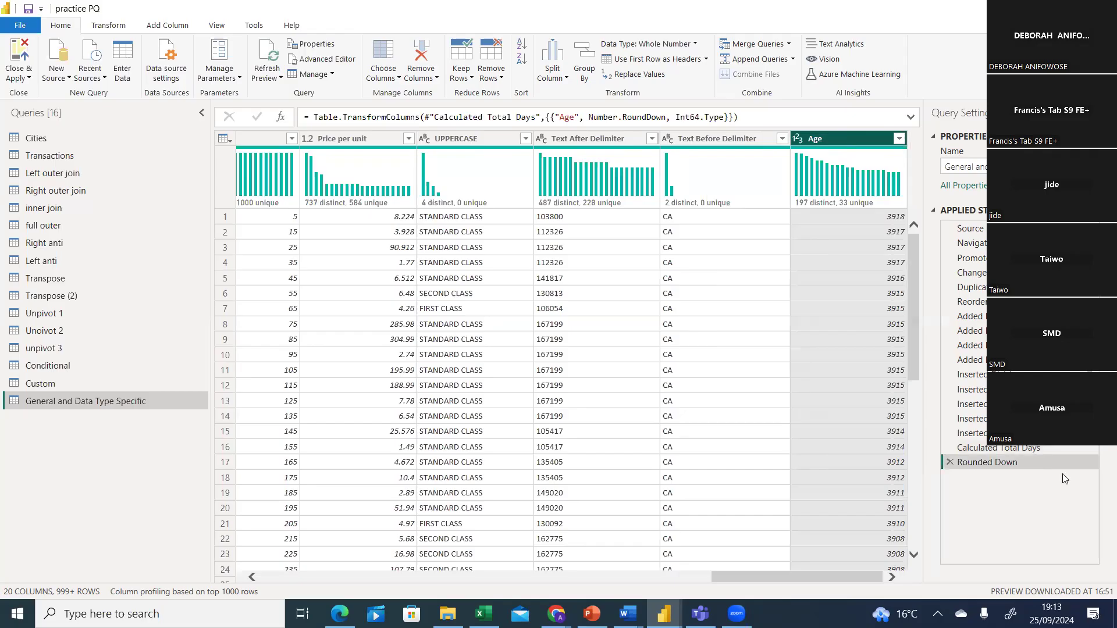
click(950, 462)
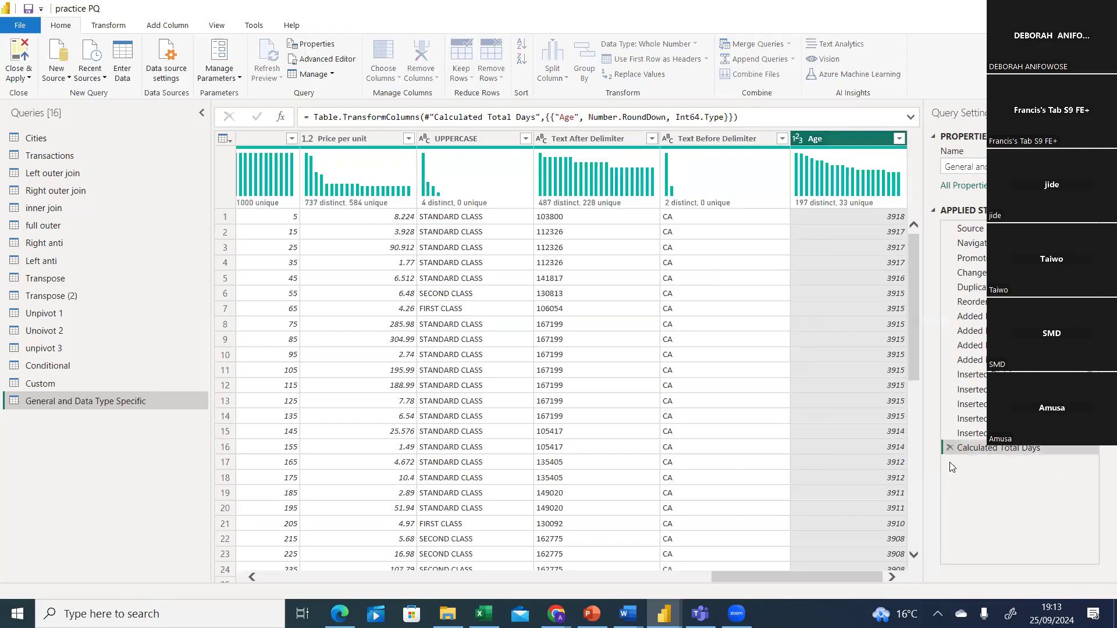
Try Round Up on the Age column, and remove the rounding and Calculated Total Days steps
right_click(863, 139)
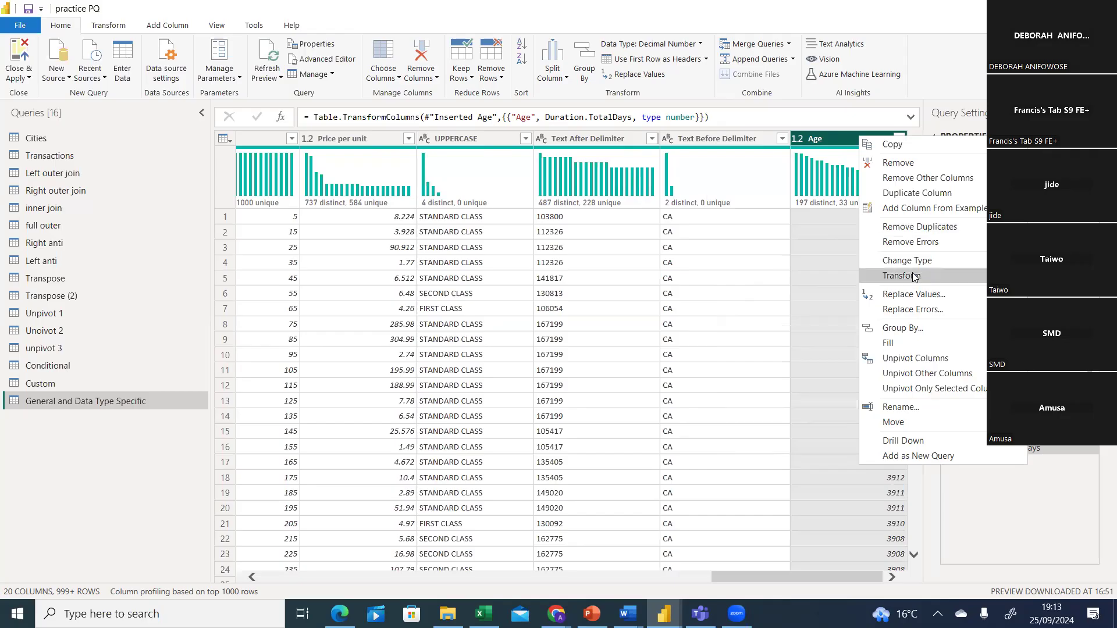
mouse_move(916, 276)
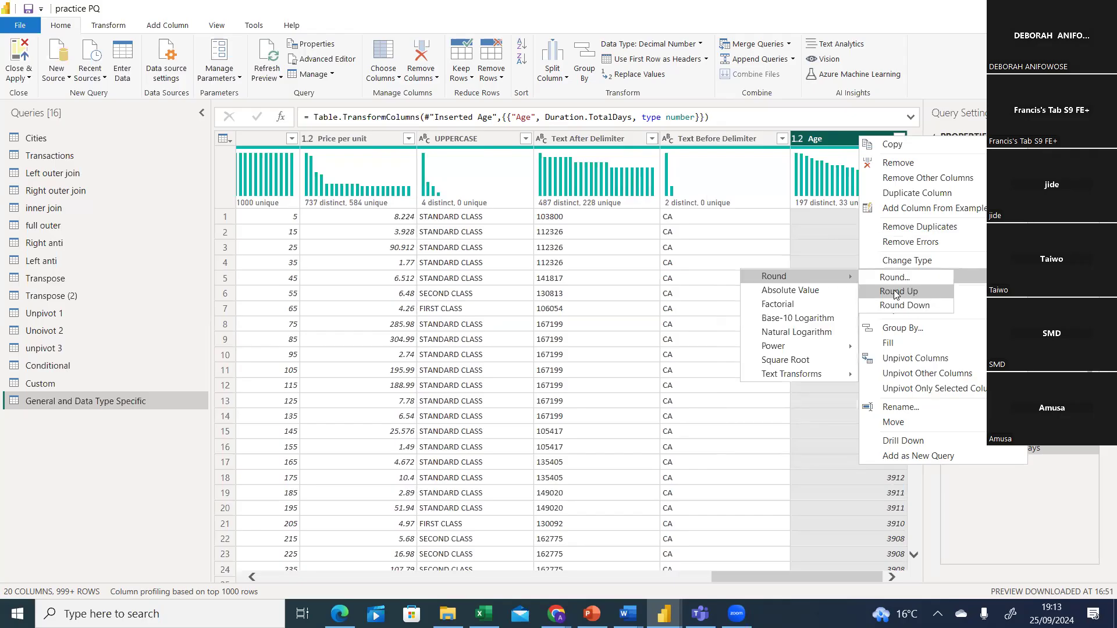
click(895, 291)
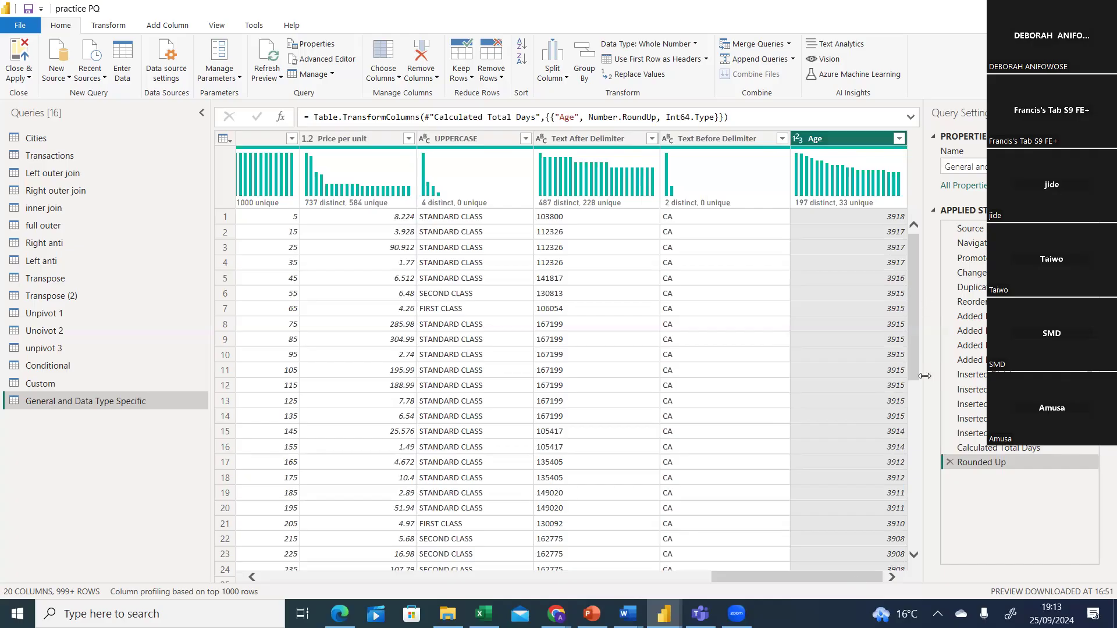
click(988, 448)
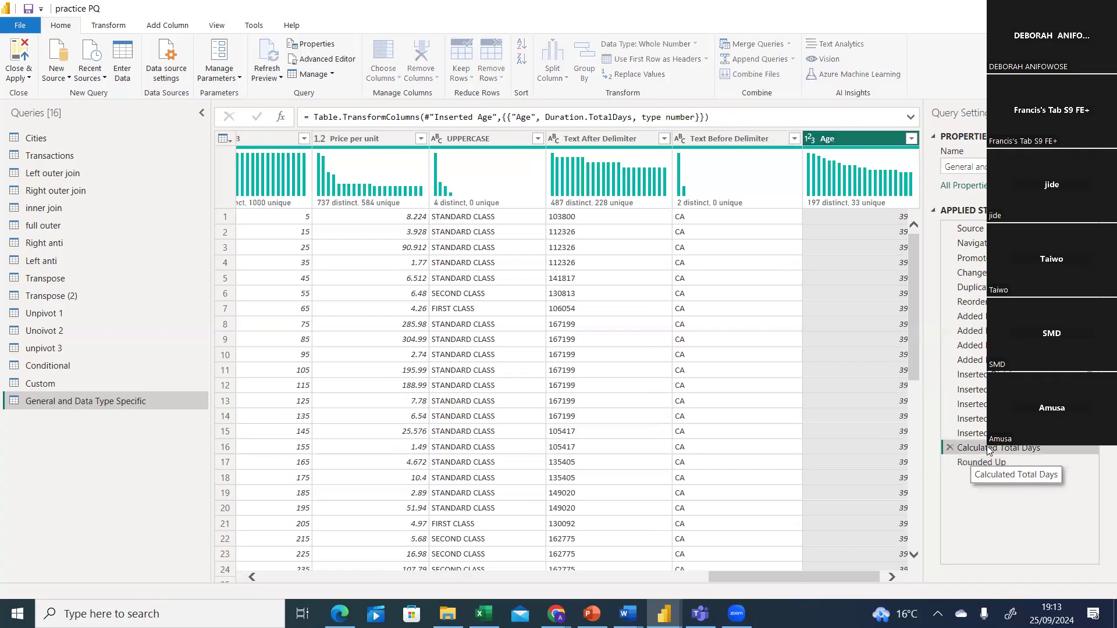
click(947, 448)
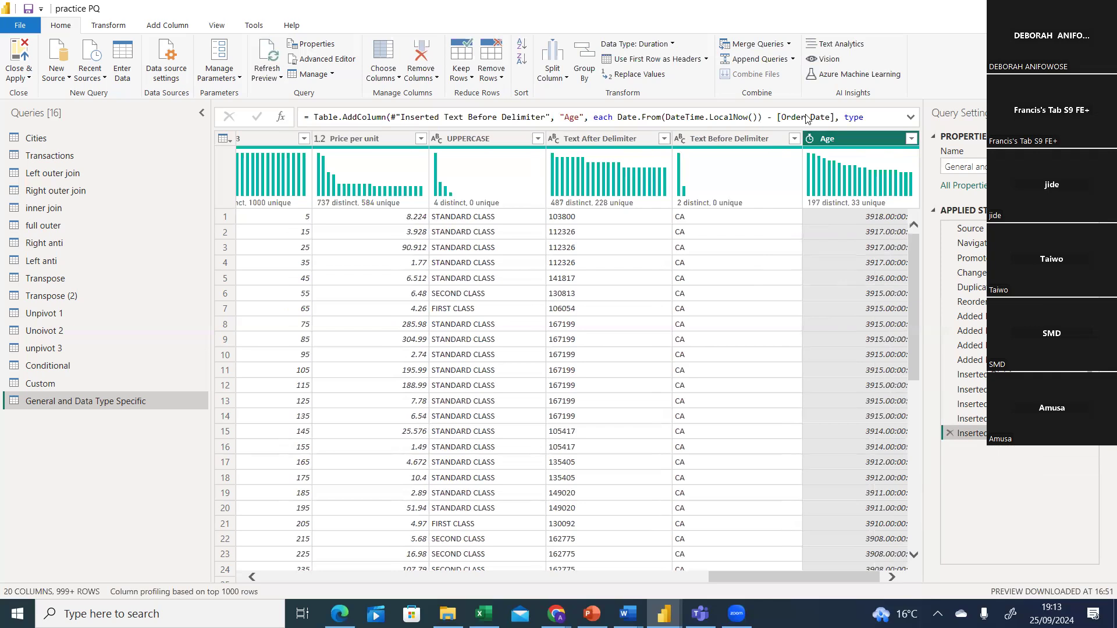
Transform the Age column's durations into total years
click(816, 139)
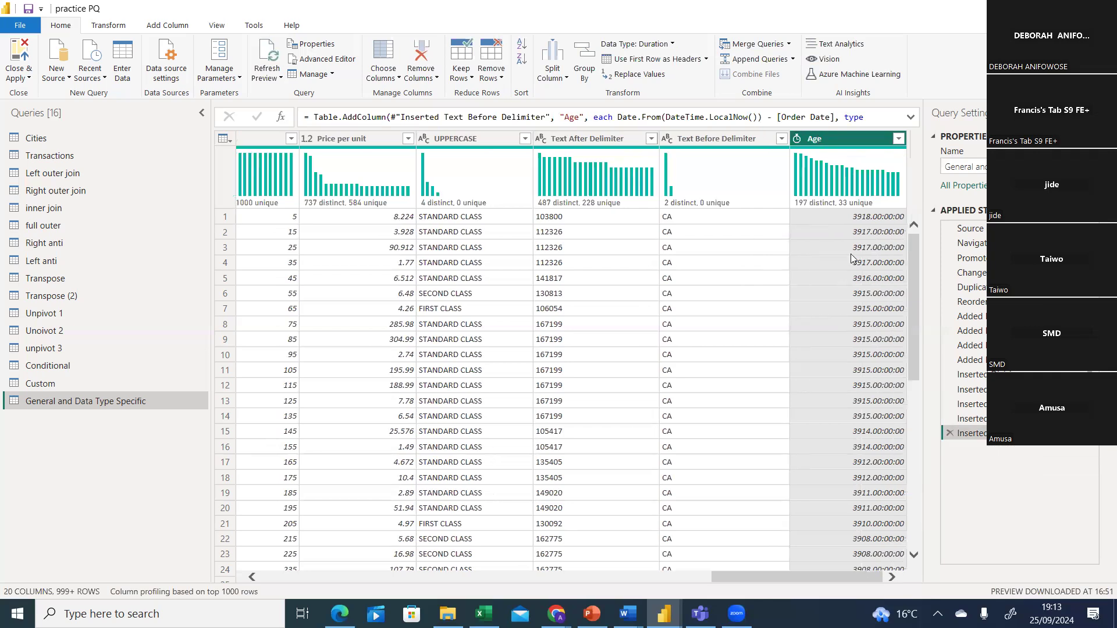
right_click(813, 138)
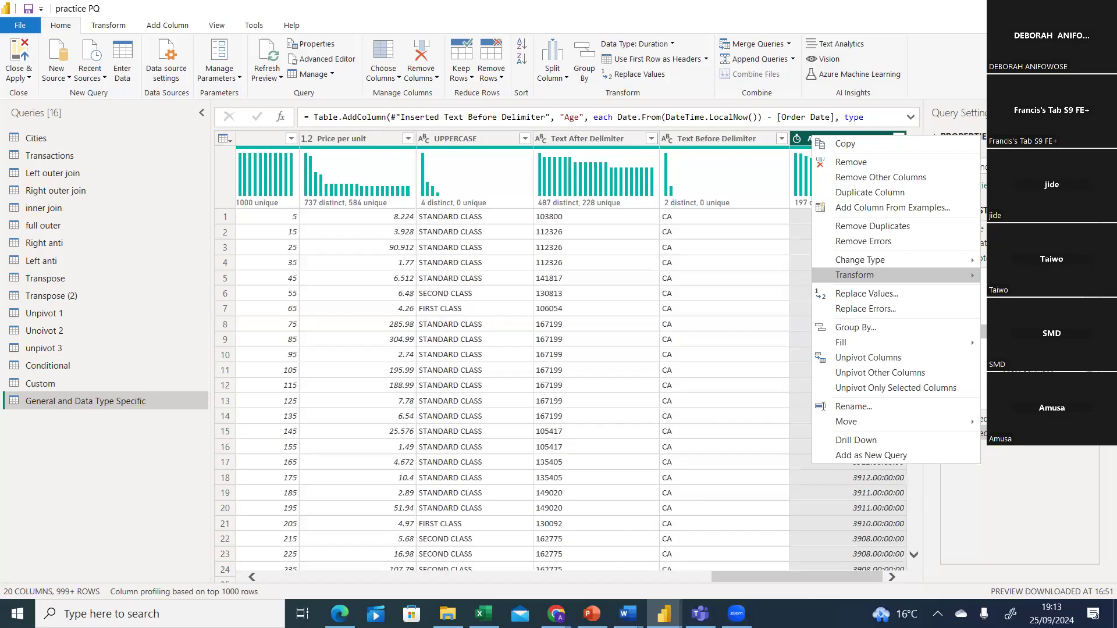
click(1023, 332)
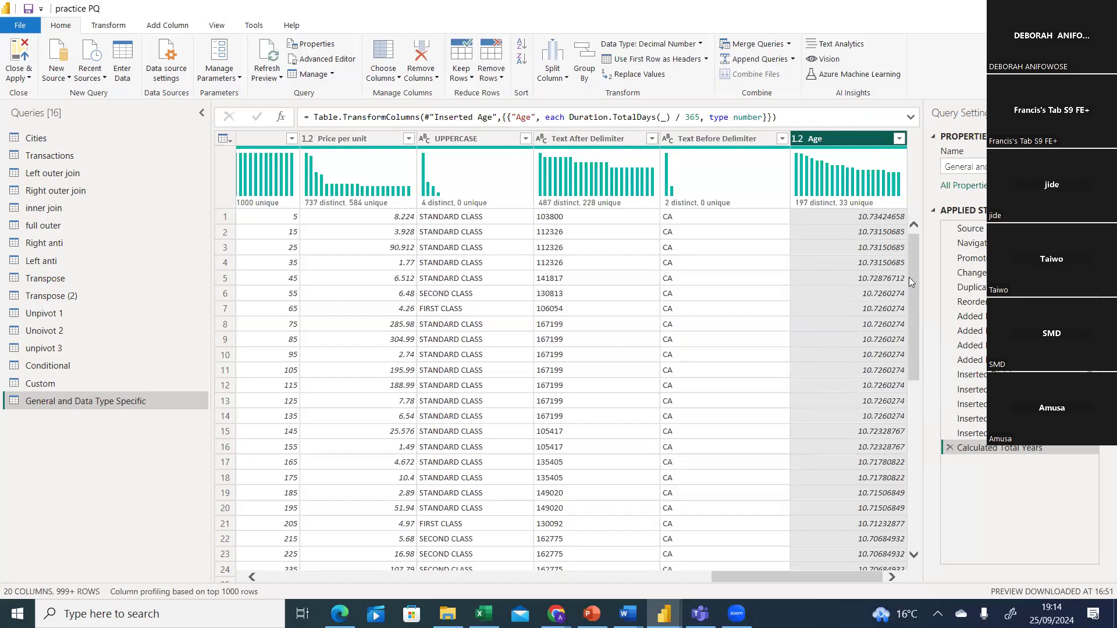
Round the total-years values in the Age column down to whole numbers
right_click(854, 141)
mouse_move(882, 278)
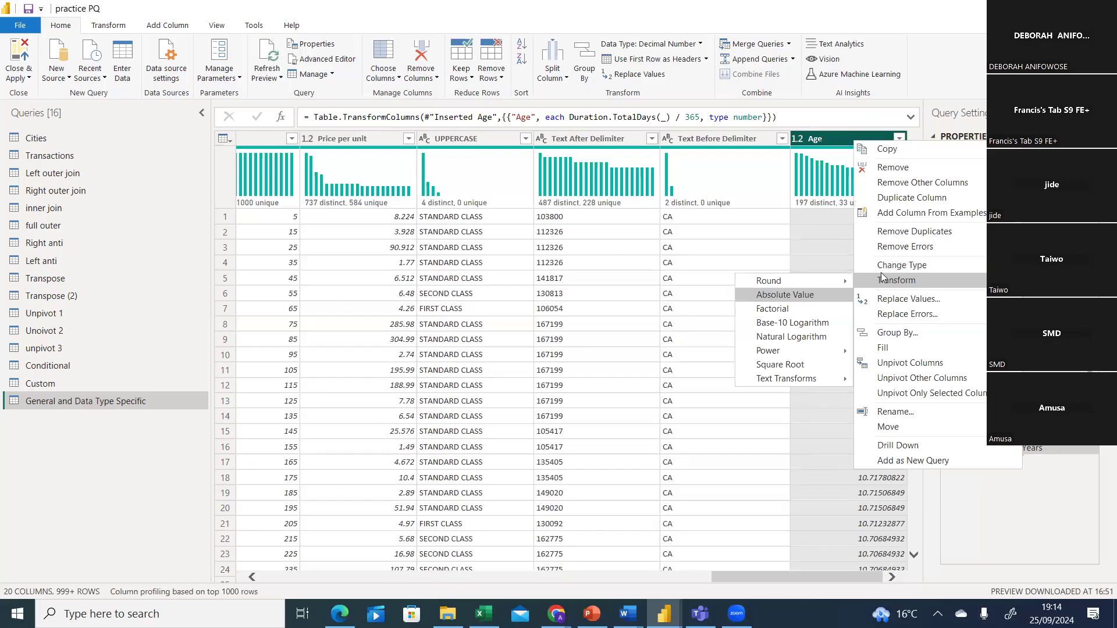
mouse_move(811, 282)
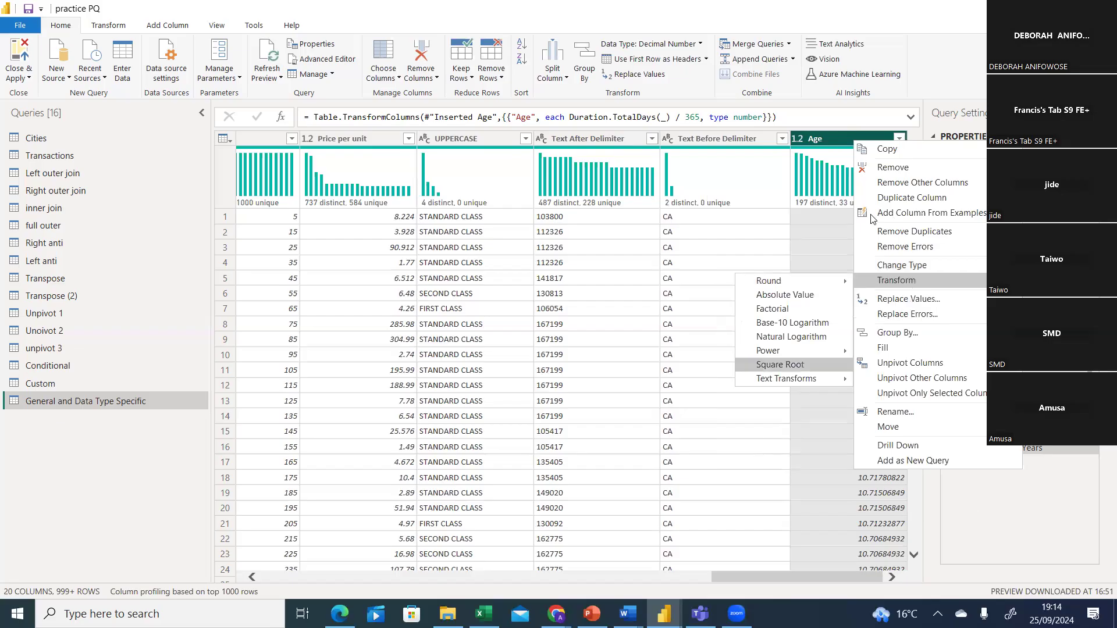
key(Escape)
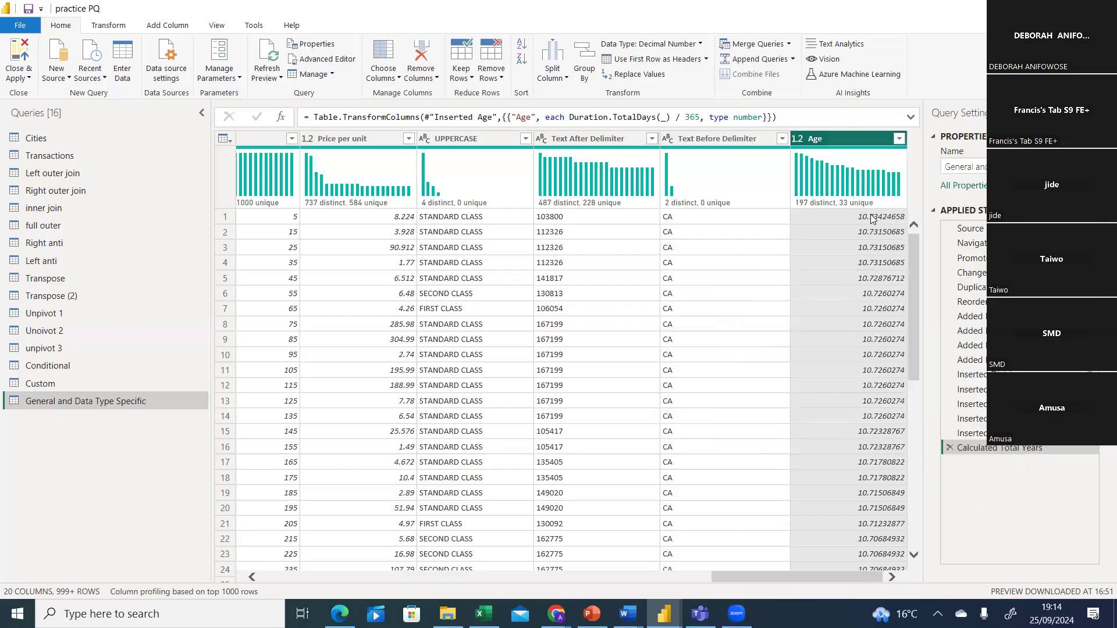
right_click(852, 138)
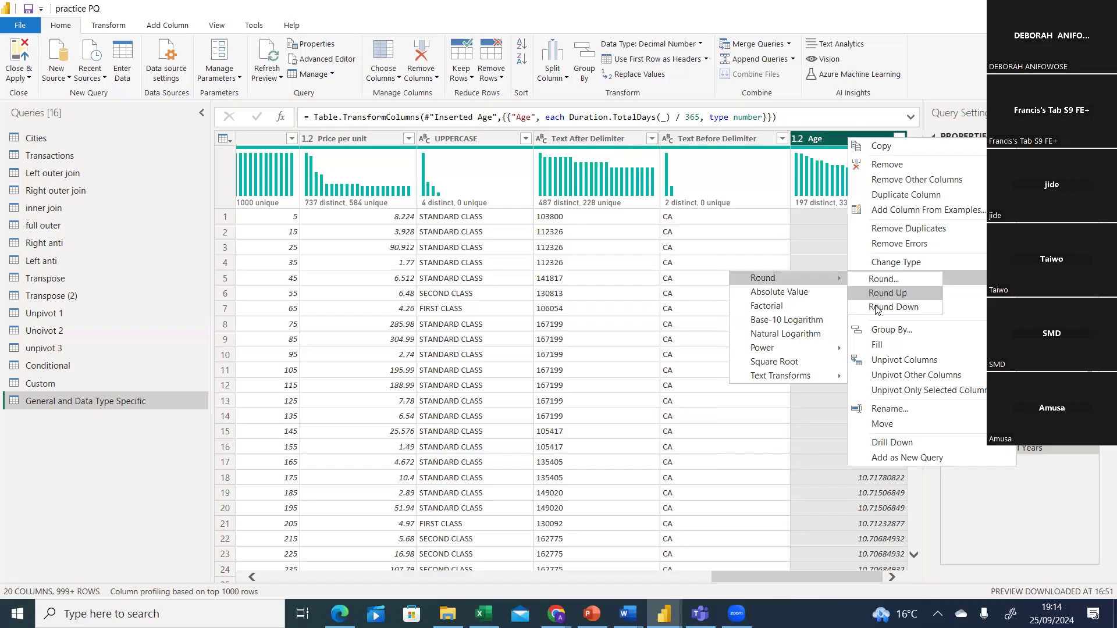
click(878, 308)
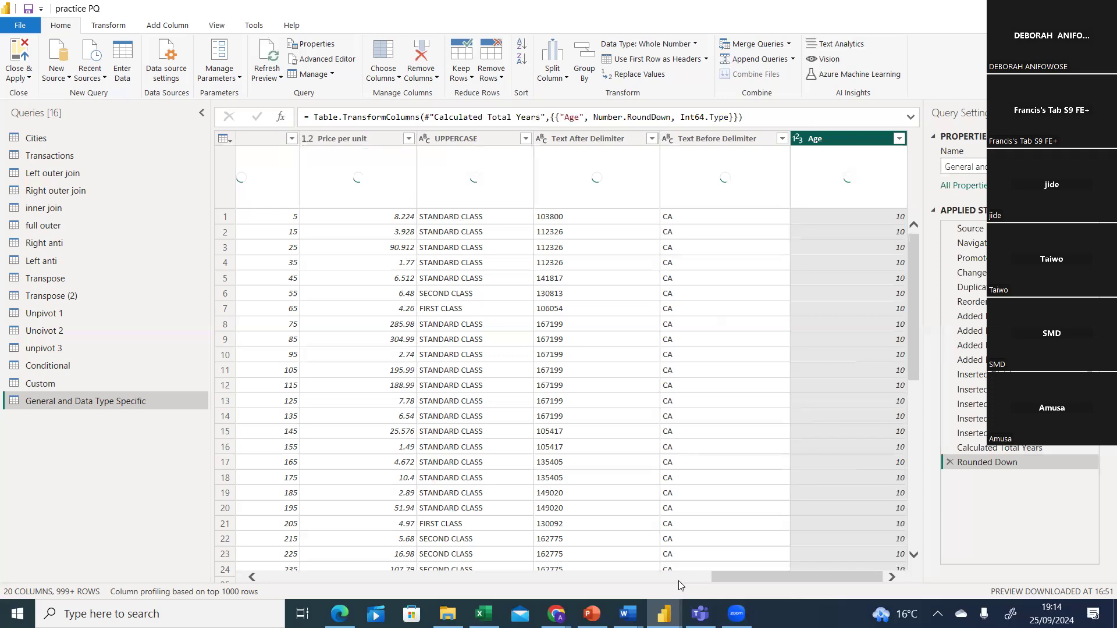
Compare the rounded ages with the order dates, and apply the Age column's filter with all values selected
click(516, 580)
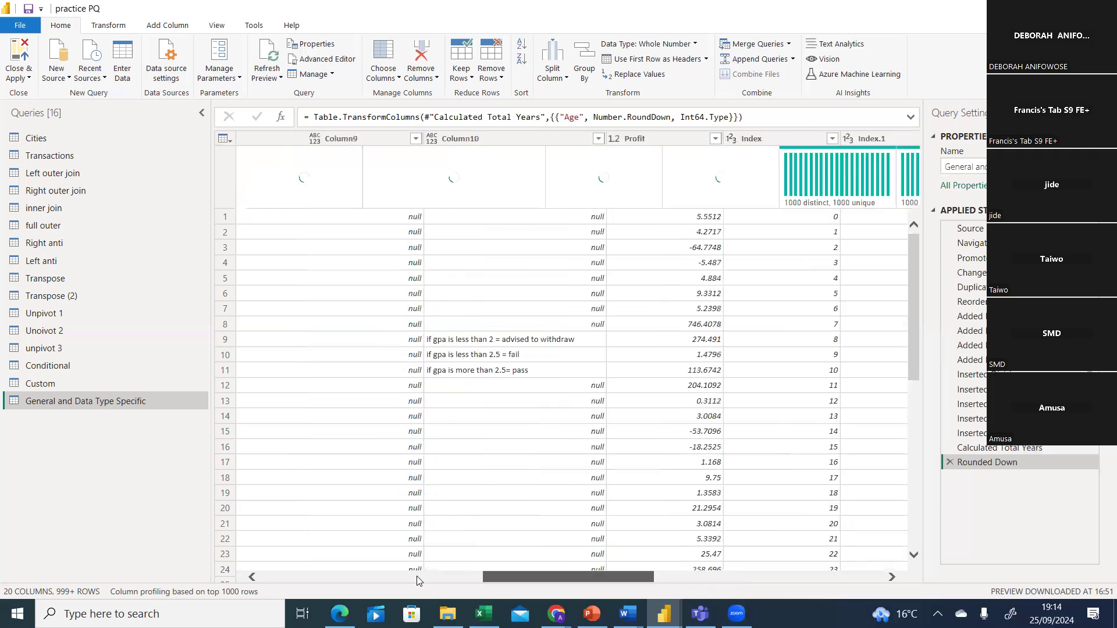
click(417, 580)
click(251, 576)
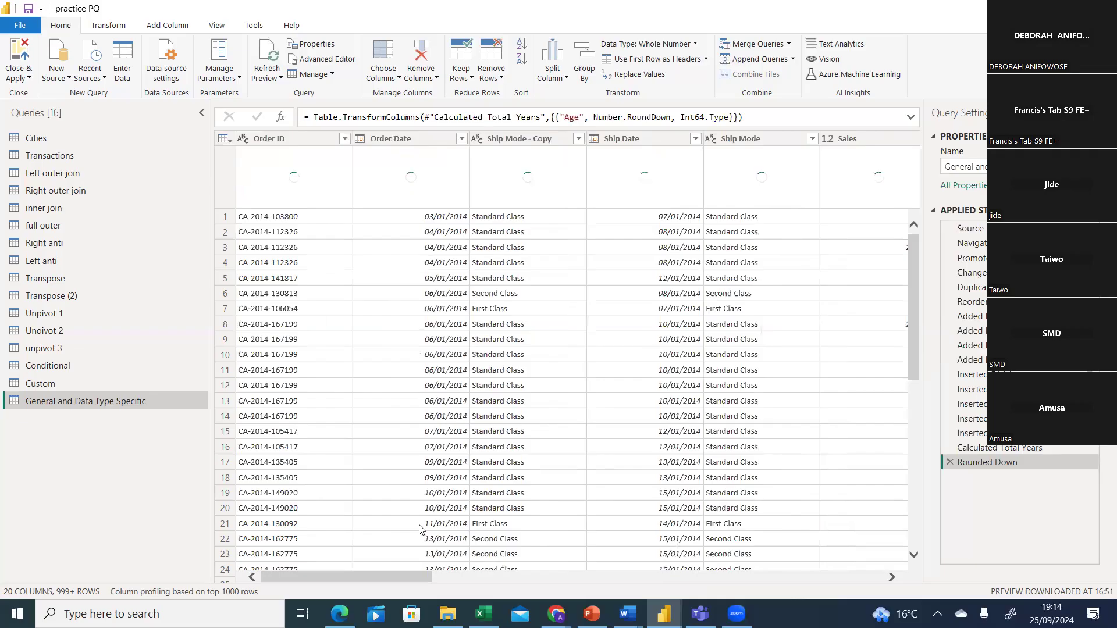
drag(415, 577, 906, 598)
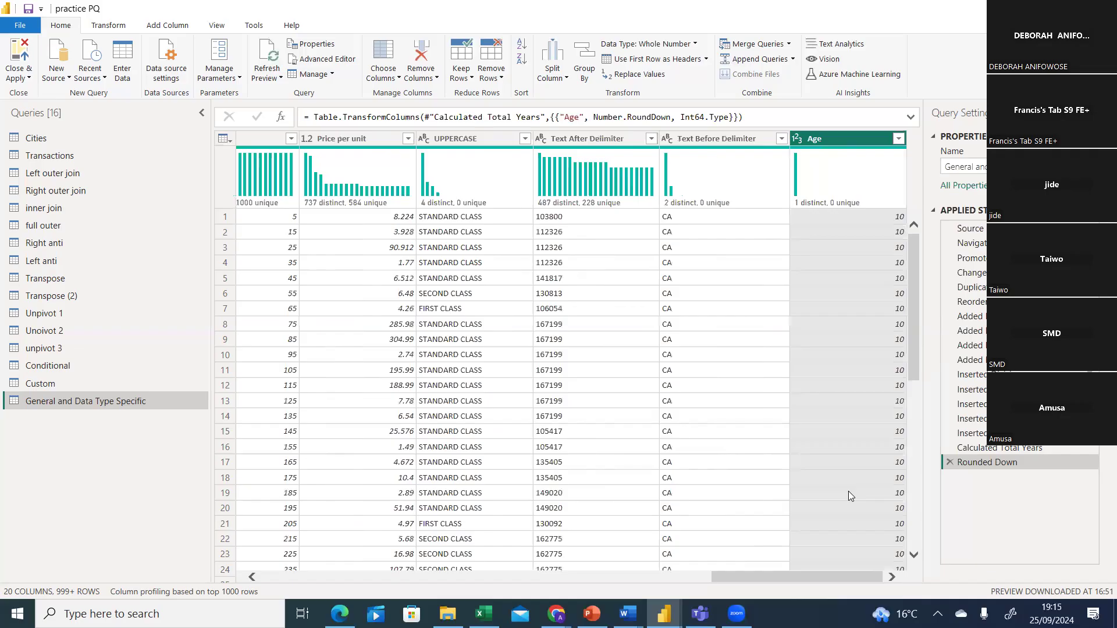
click(899, 138)
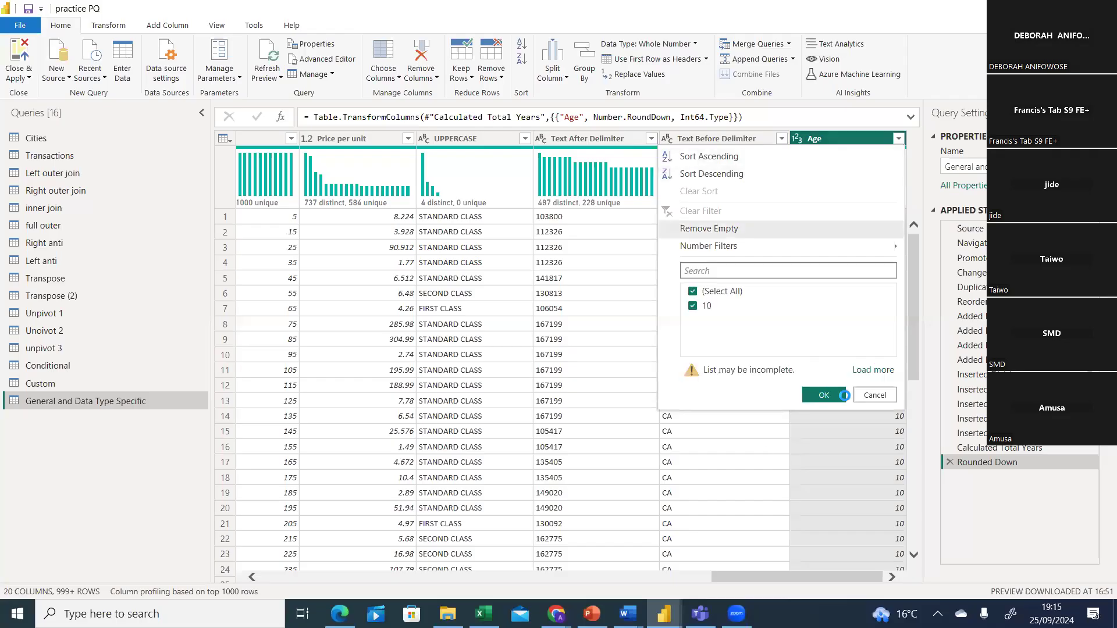
key(Return)
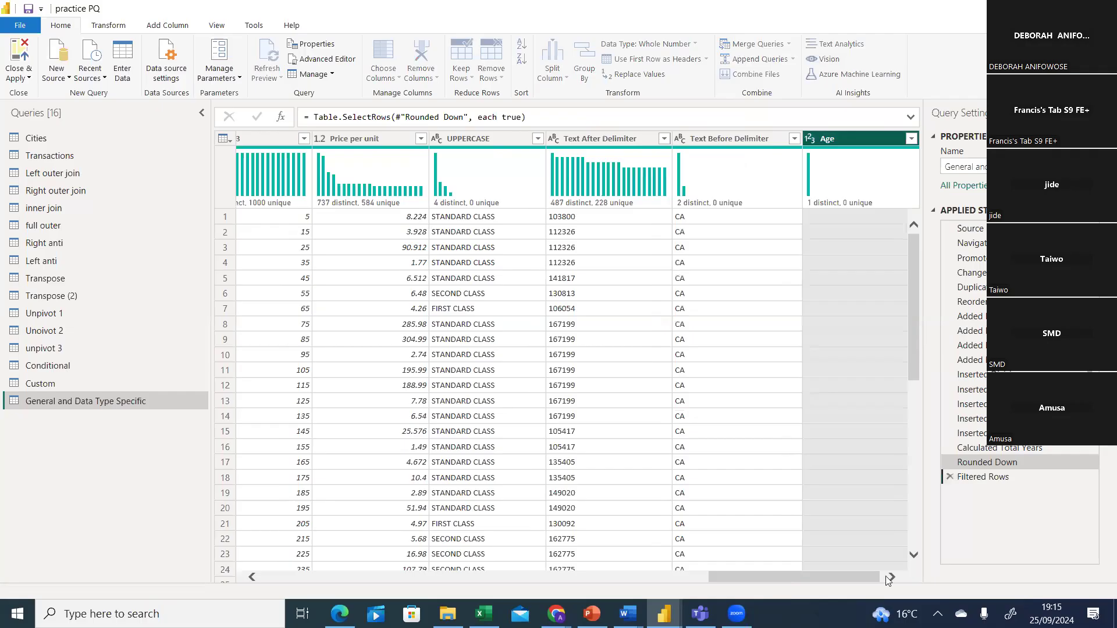
drag(886, 581, 922, 576)
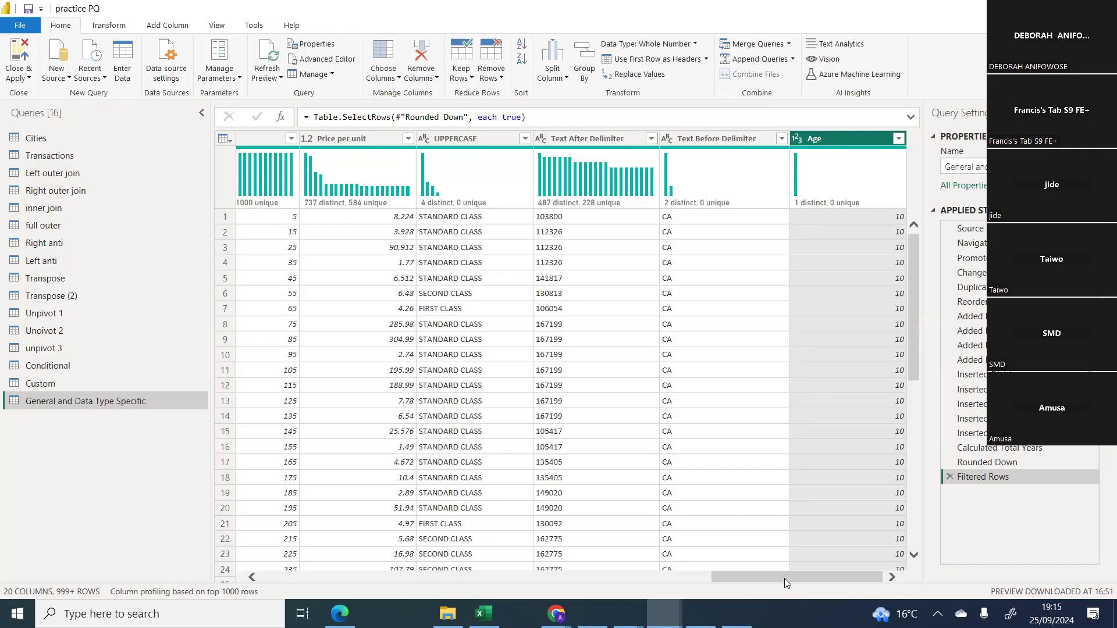
Add a column with the name of the month taken from Ship Date
click(600, 579)
drag(496, 594, 313, 583)
click(248, 579)
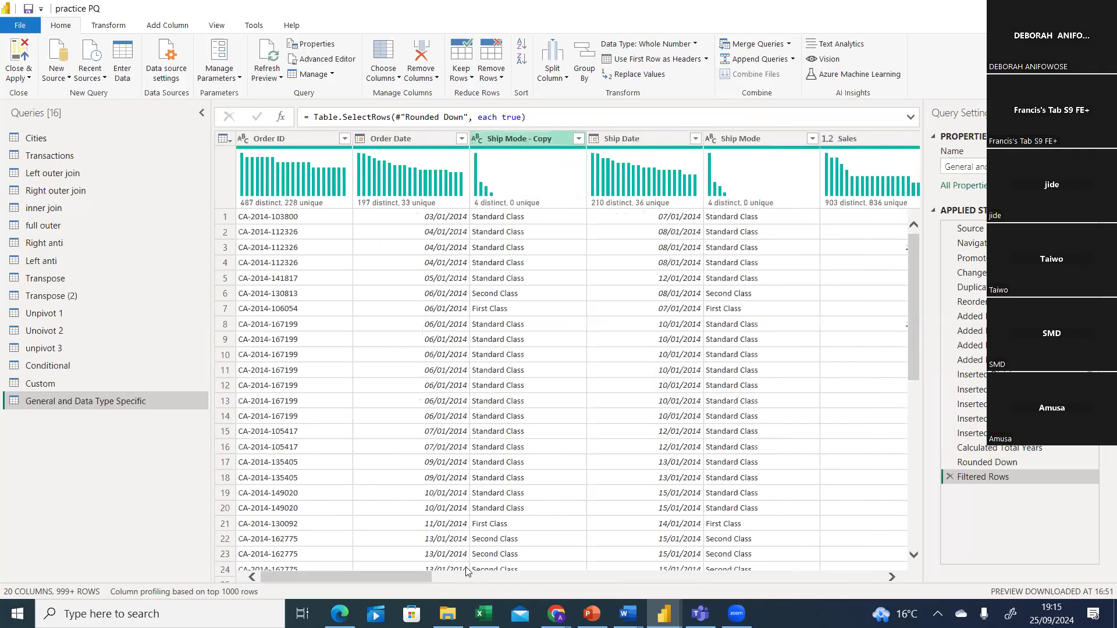
click(652, 139)
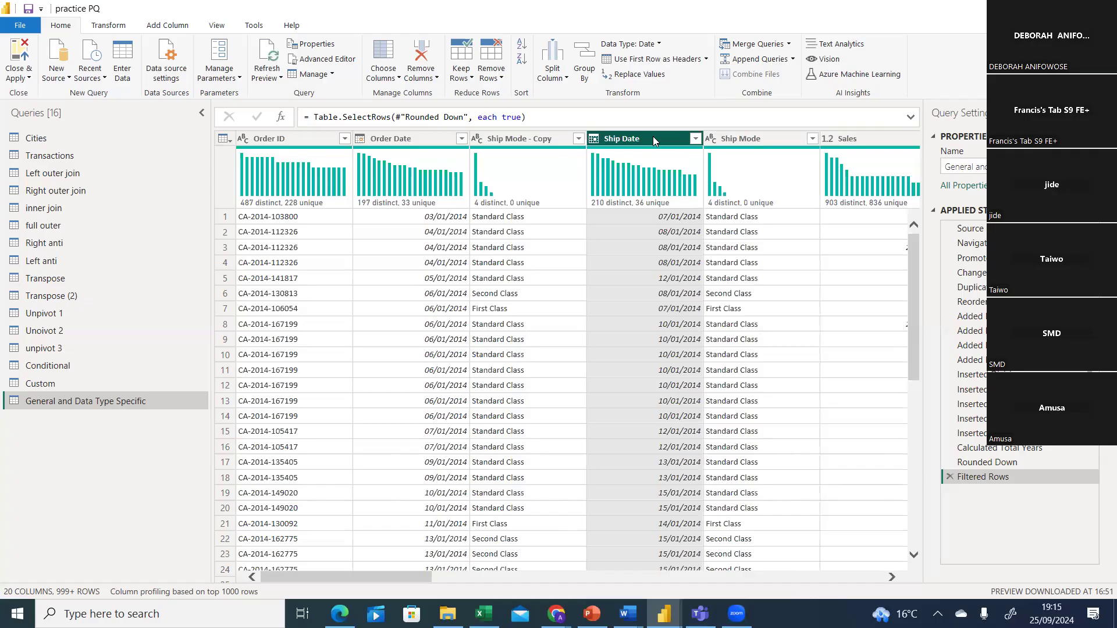
click(171, 31)
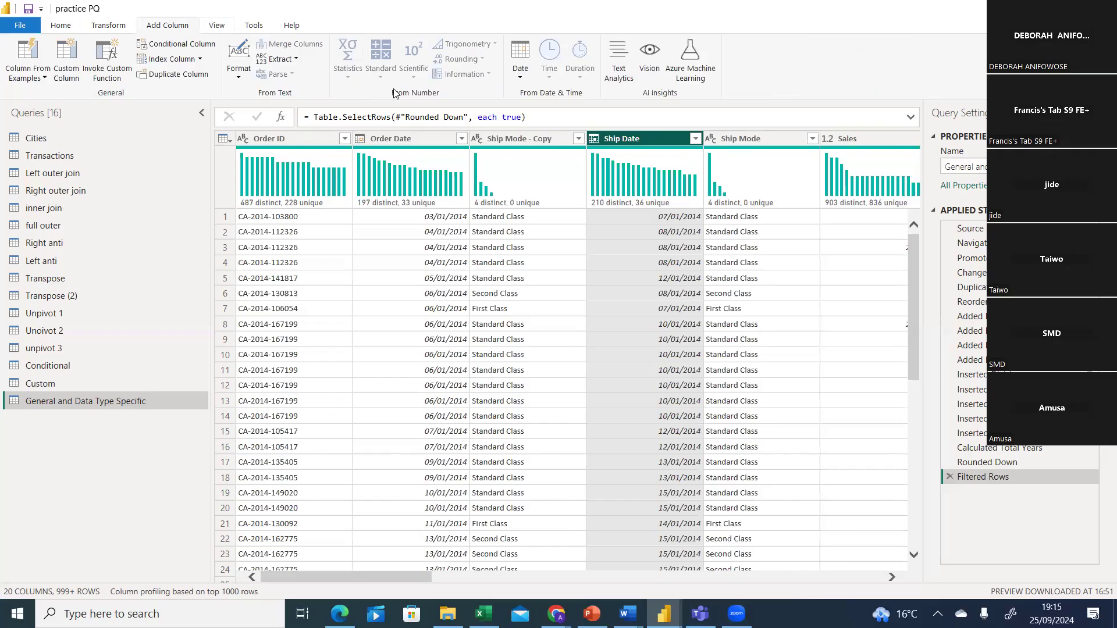
click(522, 76)
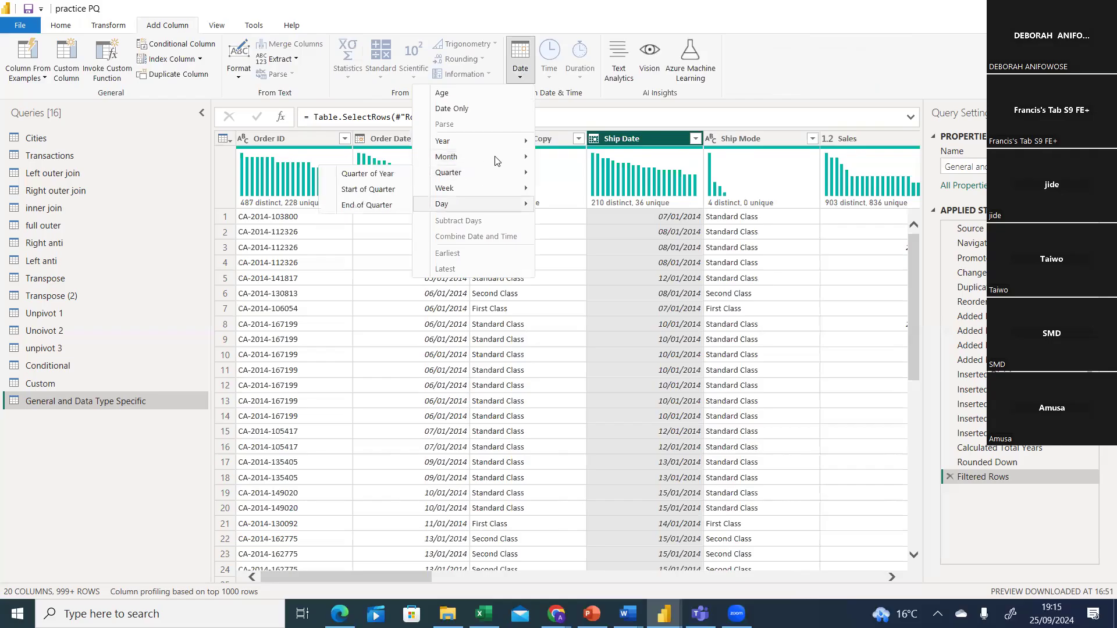
mouse_move(495, 161)
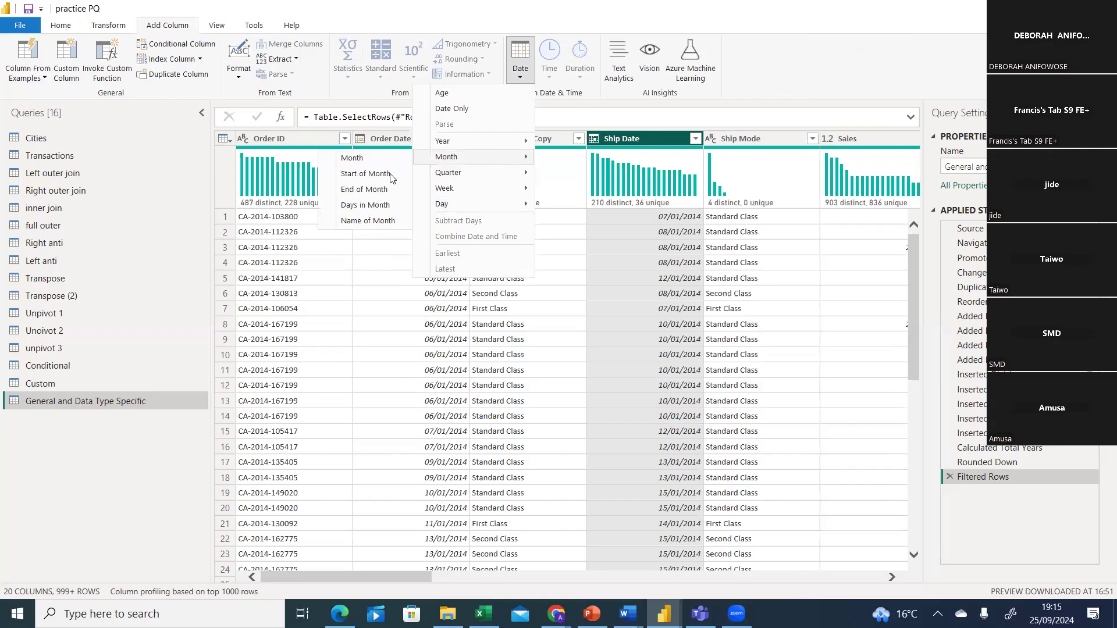
click(370, 223)
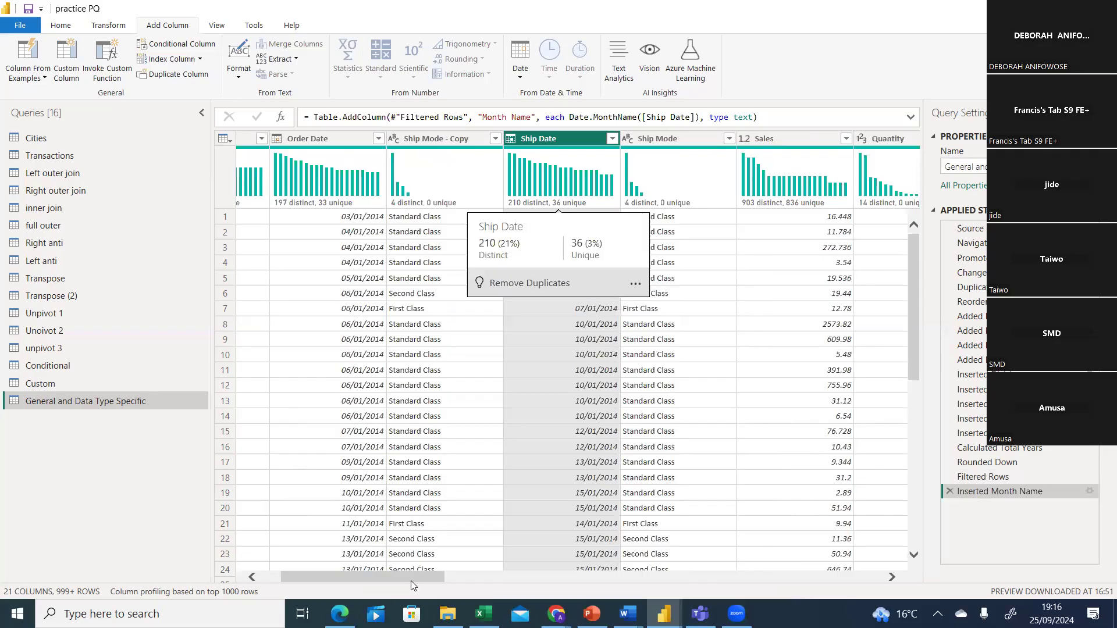
Examine the new Month Name column and its list of distinct values without filtering it
click(883, 578)
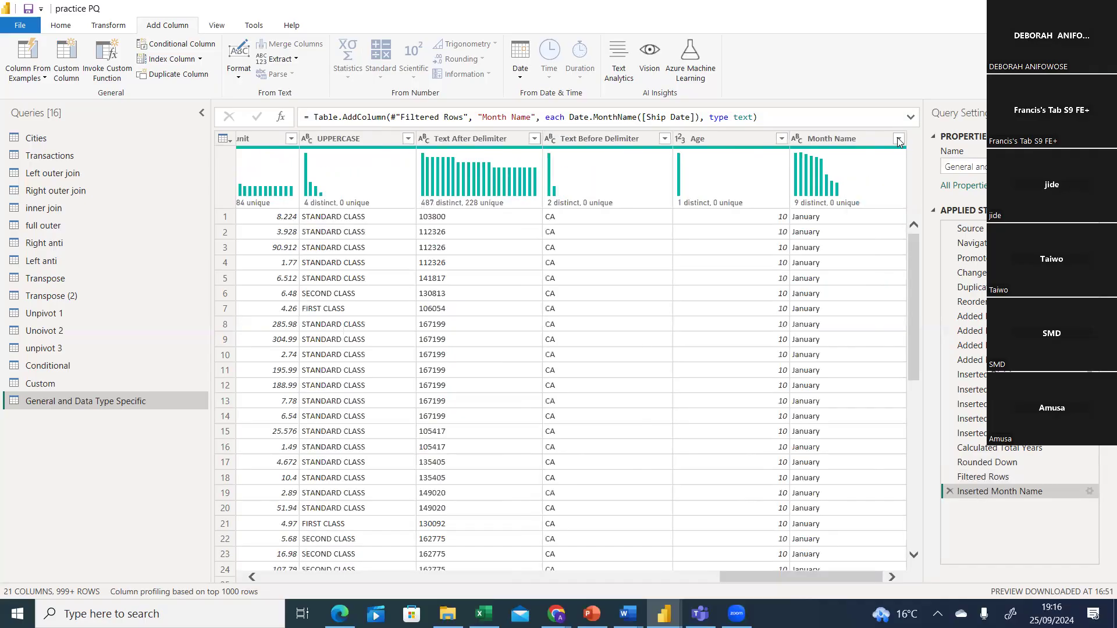
click(899, 139)
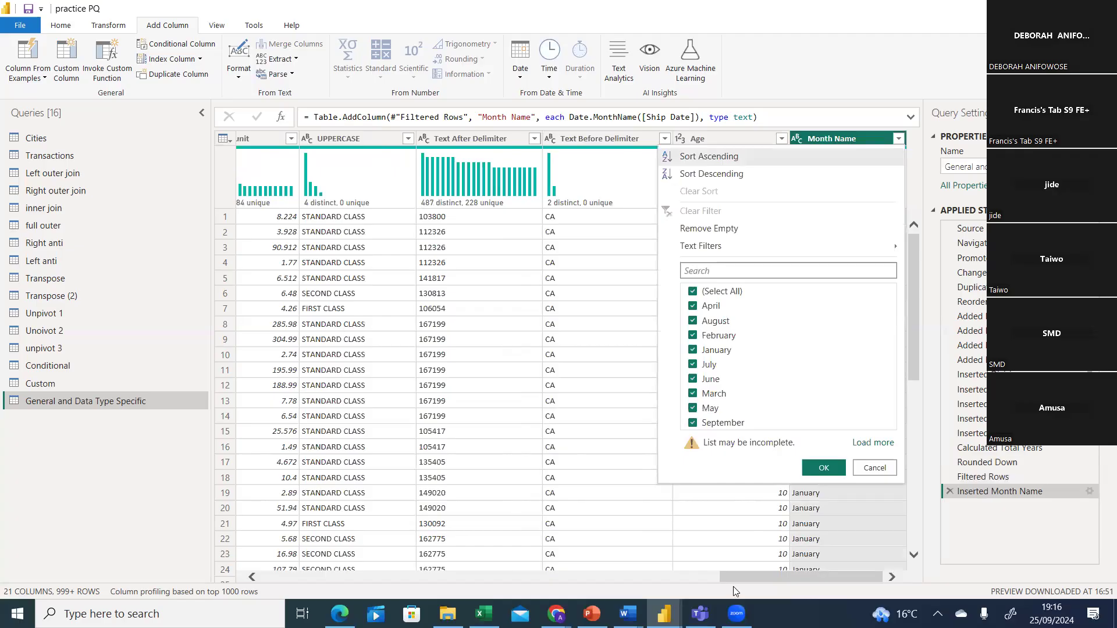
click(746, 492)
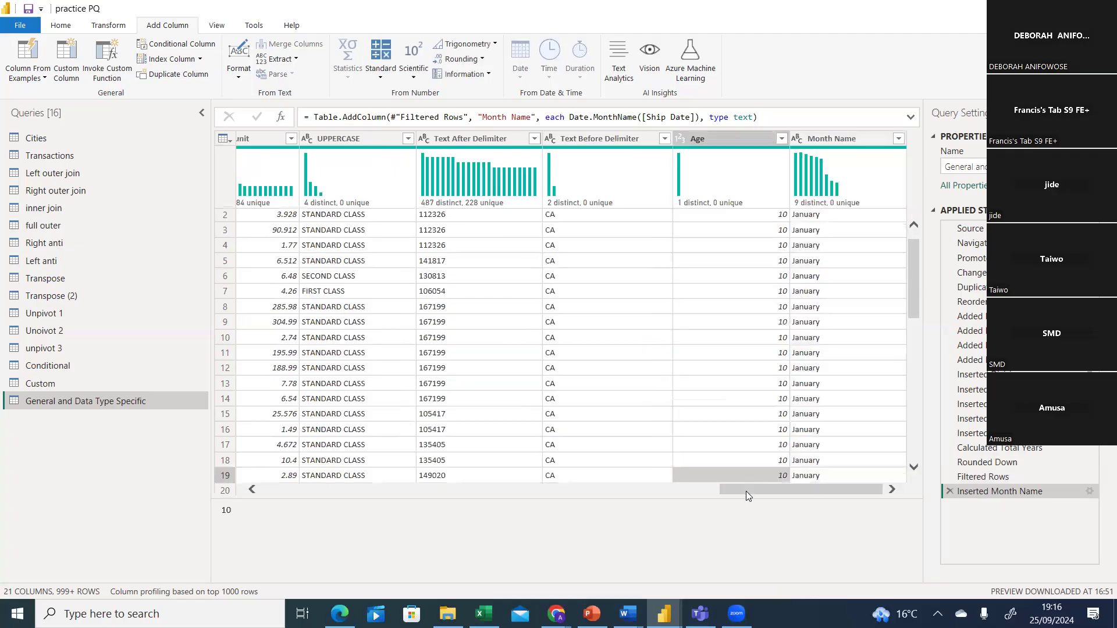
Add a column with the name of the day taken from Ship Date
click(552, 490)
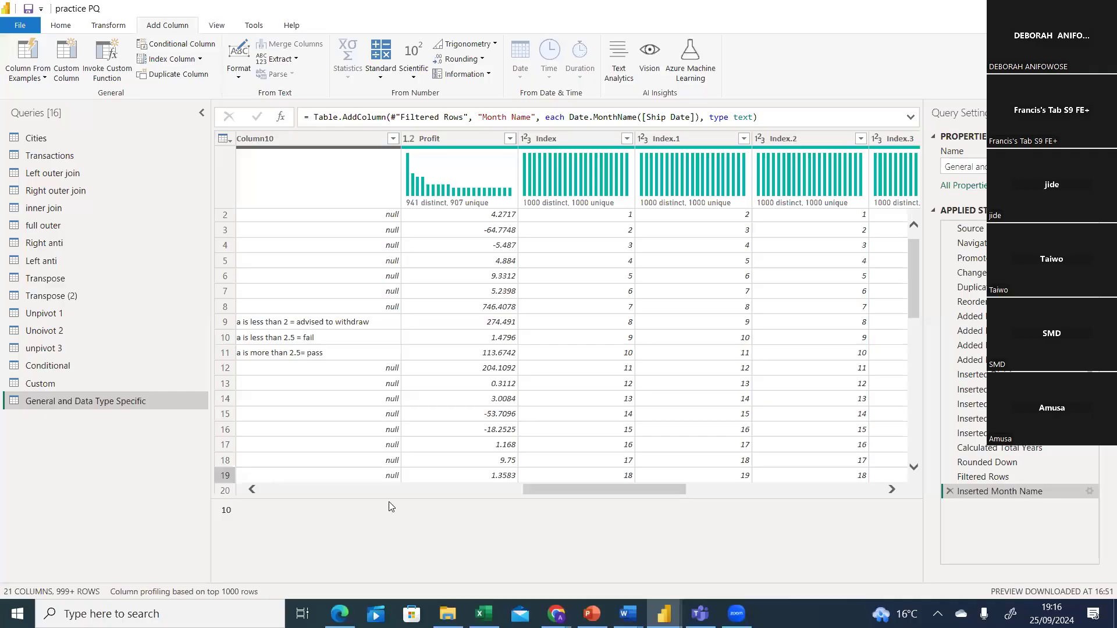
drag(283, 504, 231, 507)
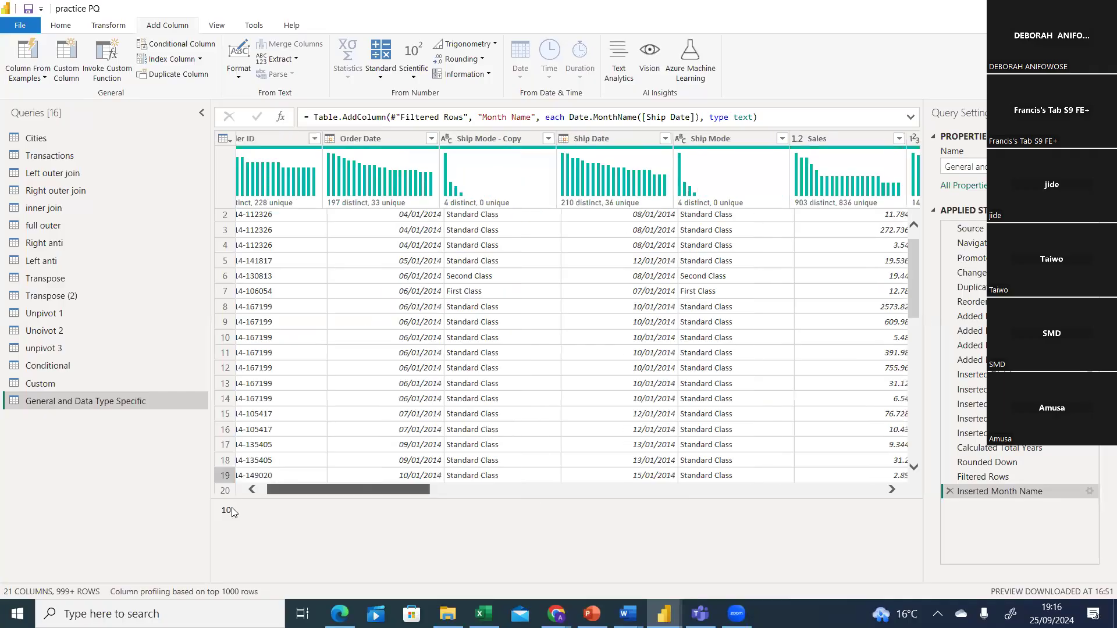
click(646, 137)
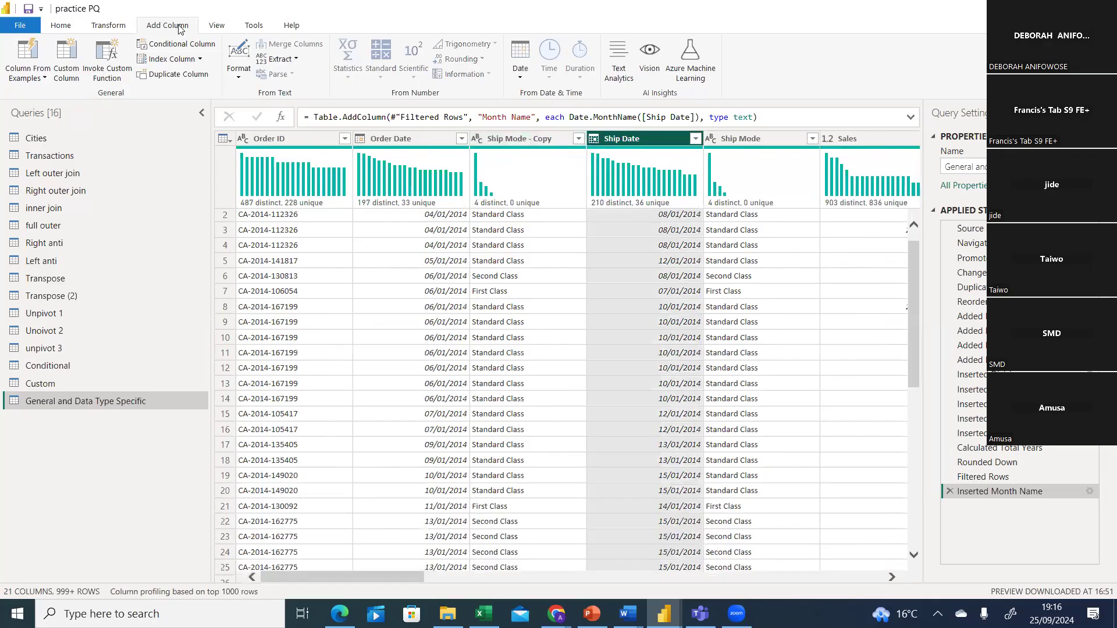
click(518, 73)
mouse_move(476, 191)
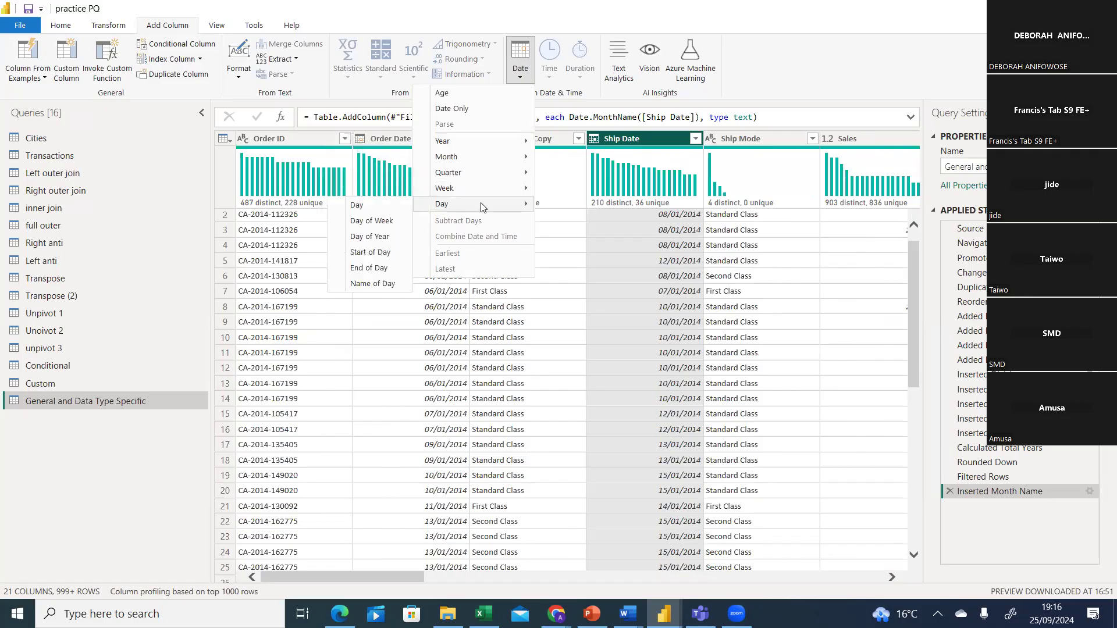
click(378, 284)
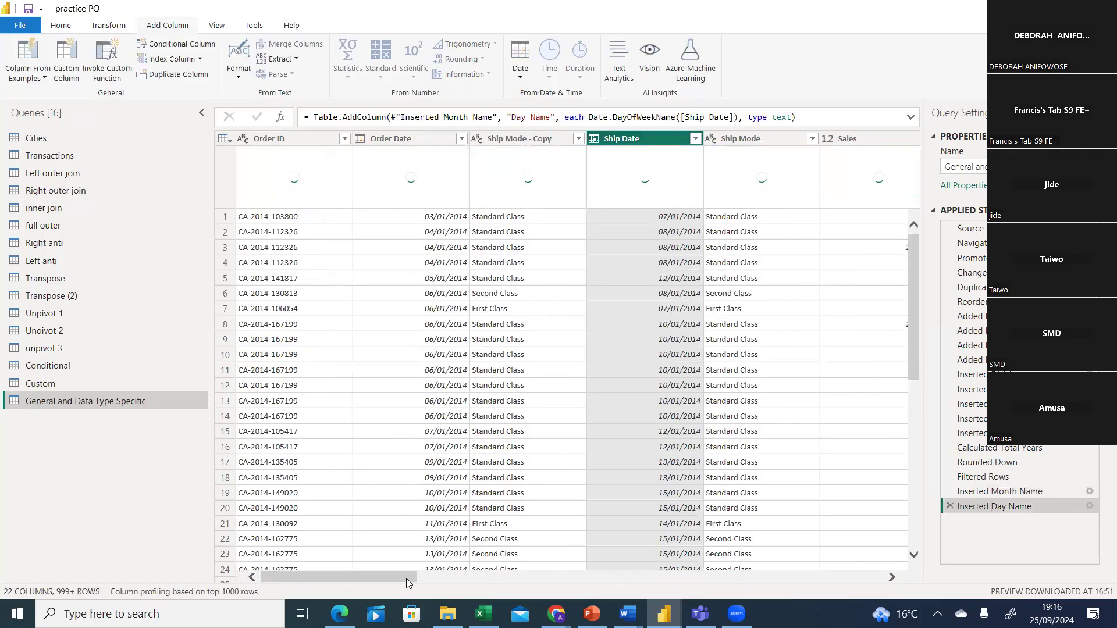
Compare the new Day Name column with the Ship Date values, and select the Age column
drag(433, 581, 965, 595)
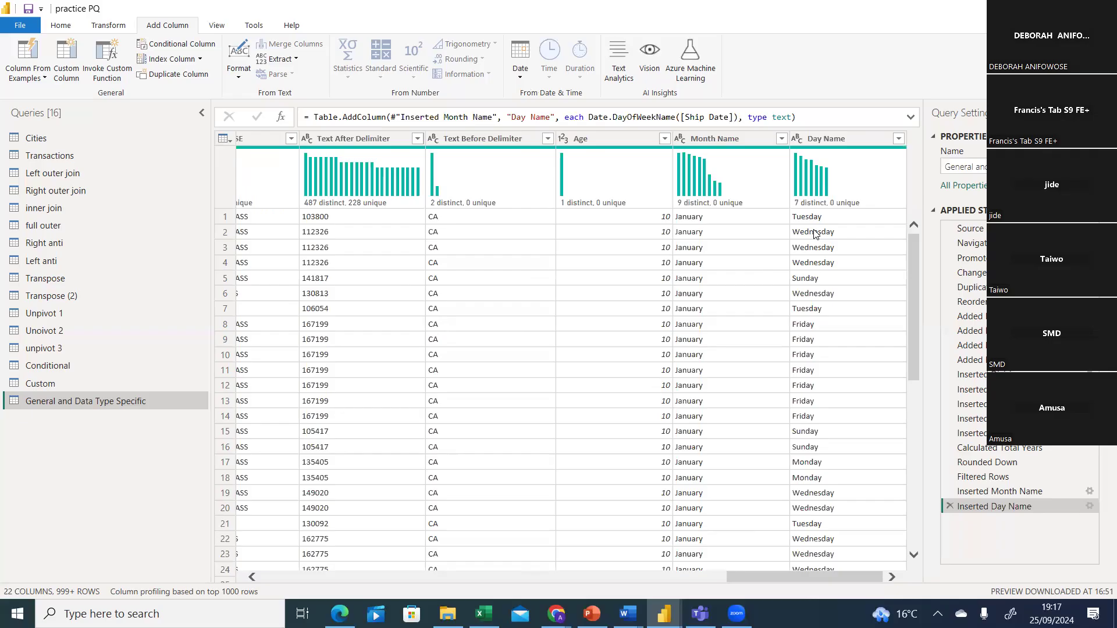
drag(764, 579, 307, 577)
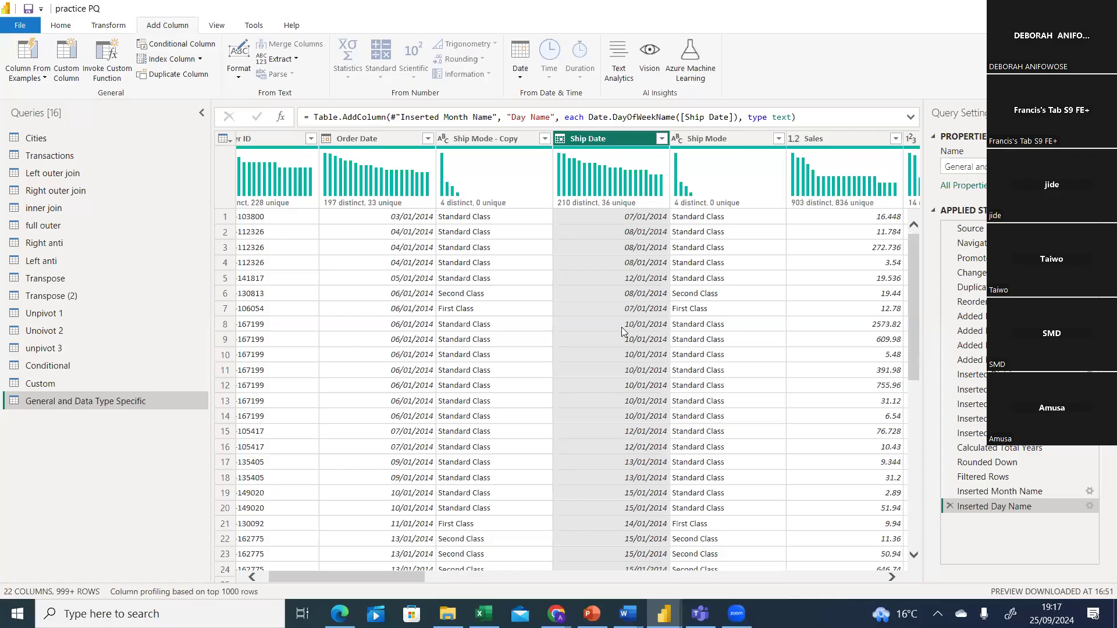
drag(413, 576, 983, 540)
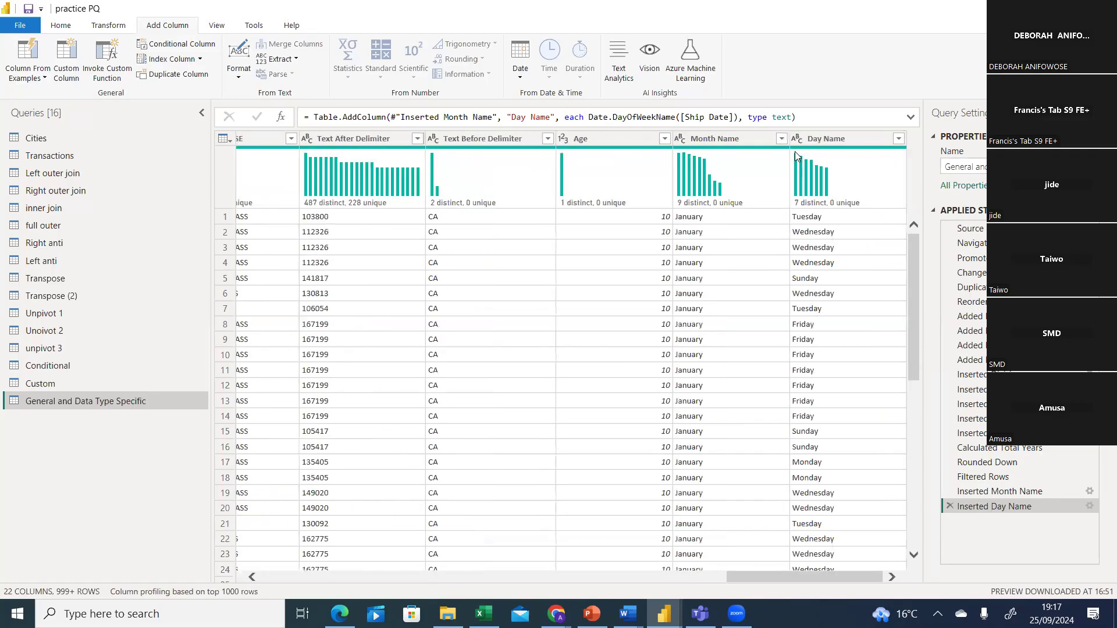
click(625, 135)
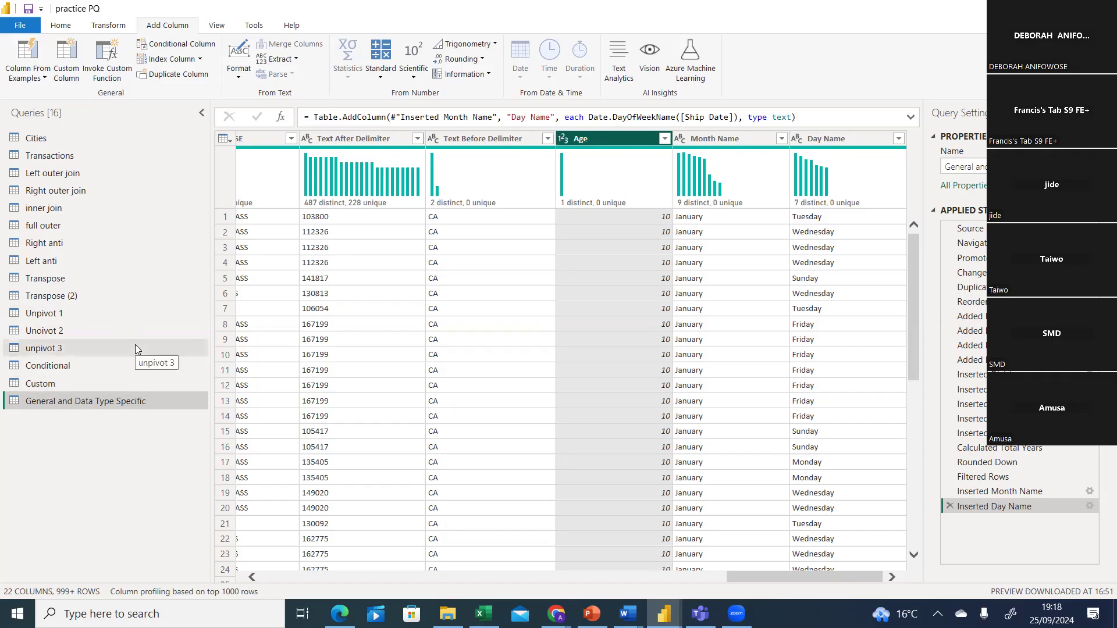
Look through the Custom, Conditional and General and Data Type Specific queries, ending on the Custom query's columns
click(66, 383)
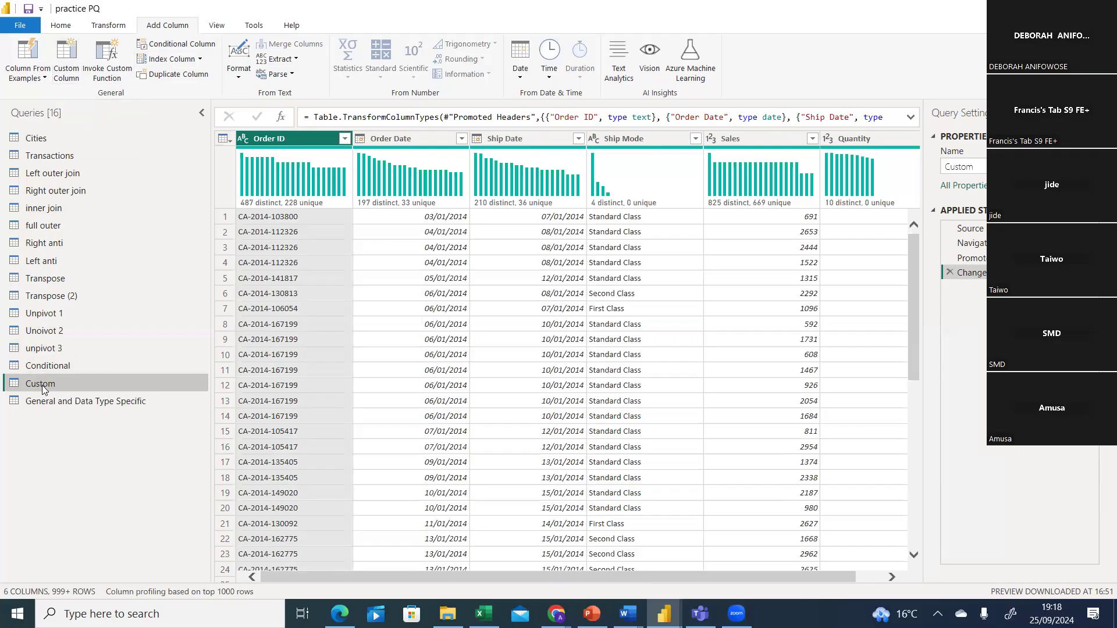
click(66, 368)
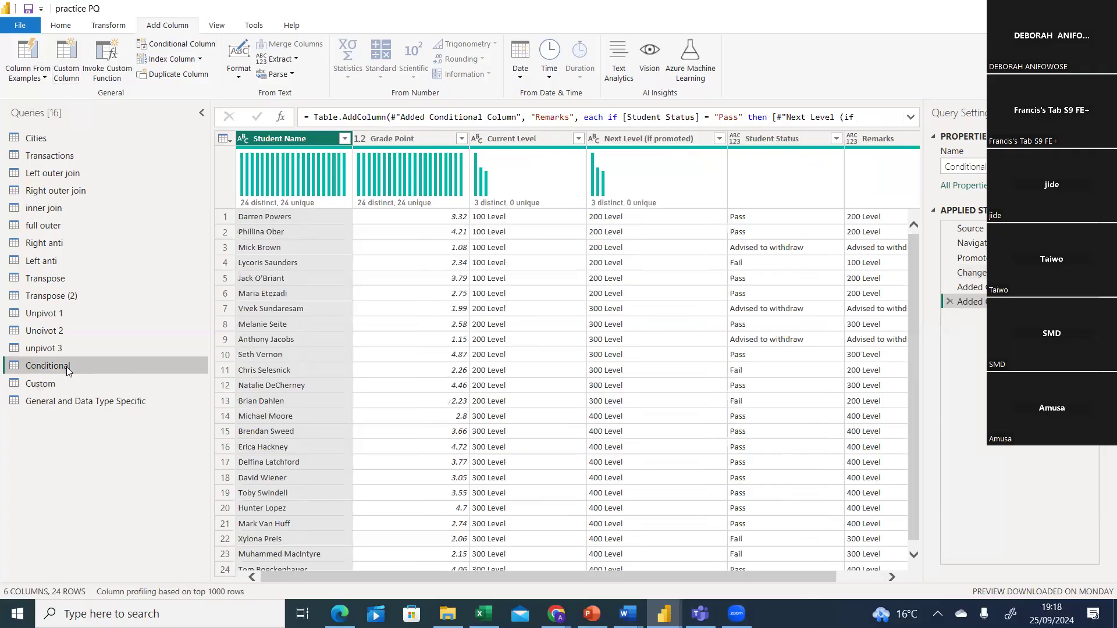
click(50, 402)
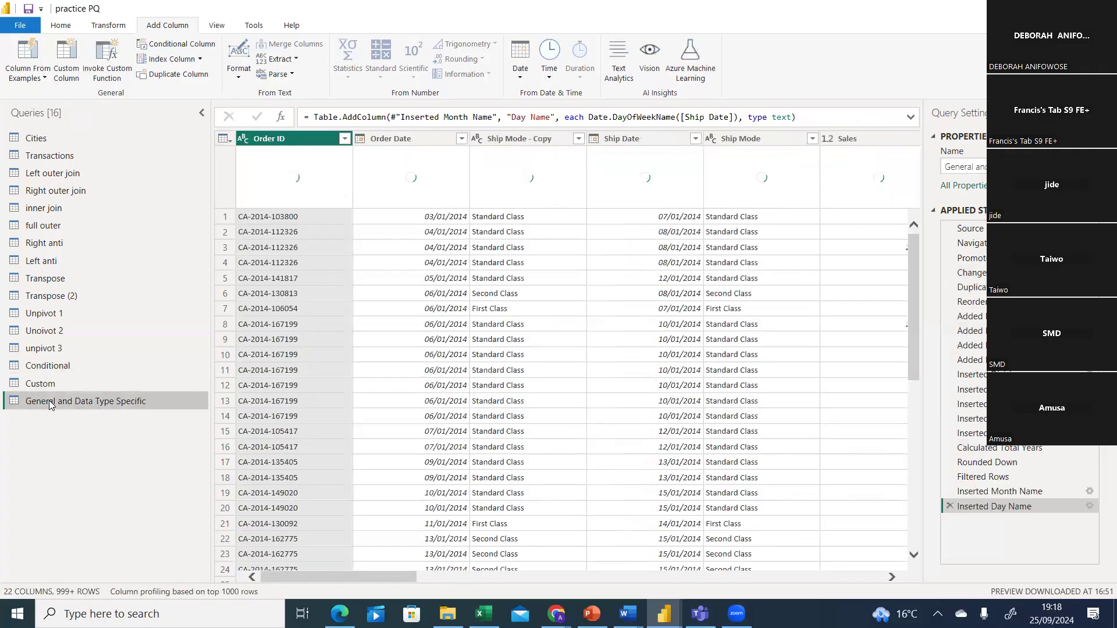
drag(308, 573, 896, 573)
drag(734, 577, 238, 582)
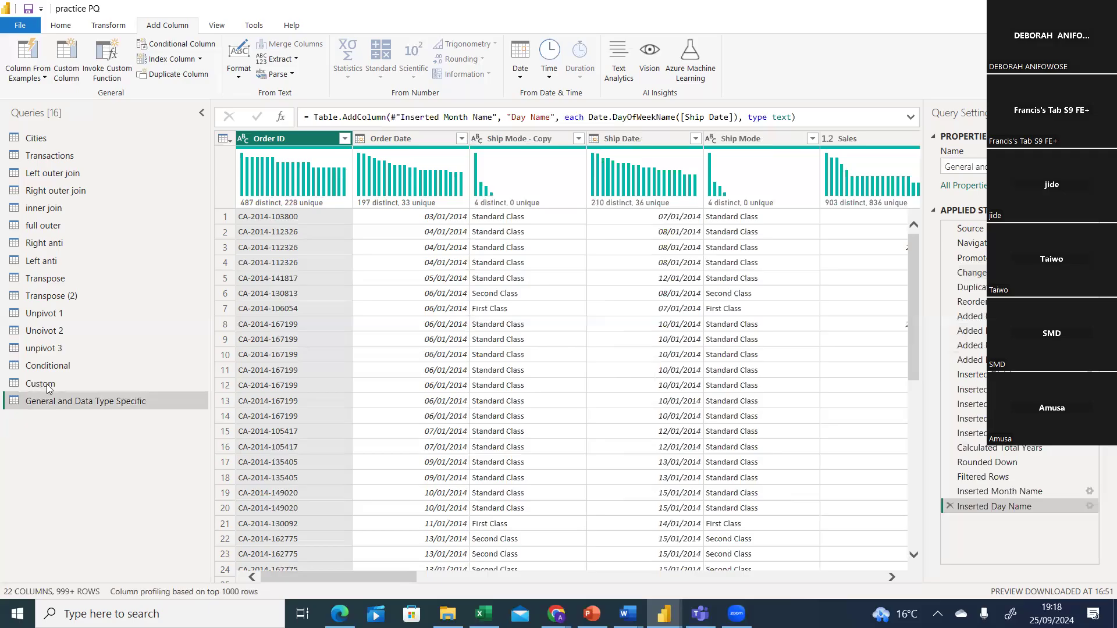
click(49, 386)
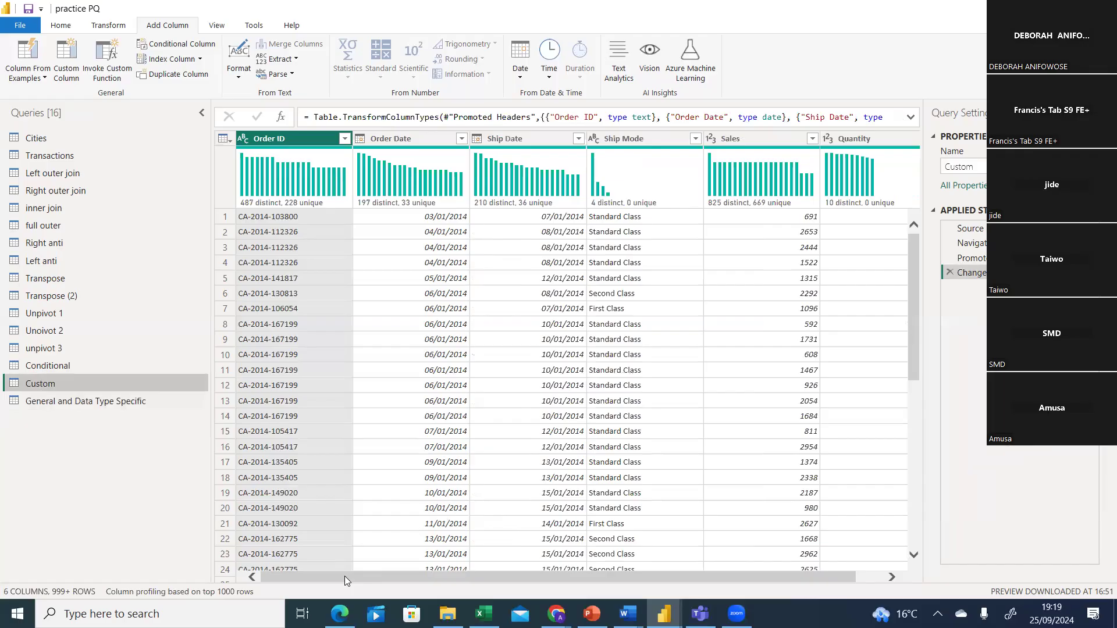
drag(344, 576, 357, 600)
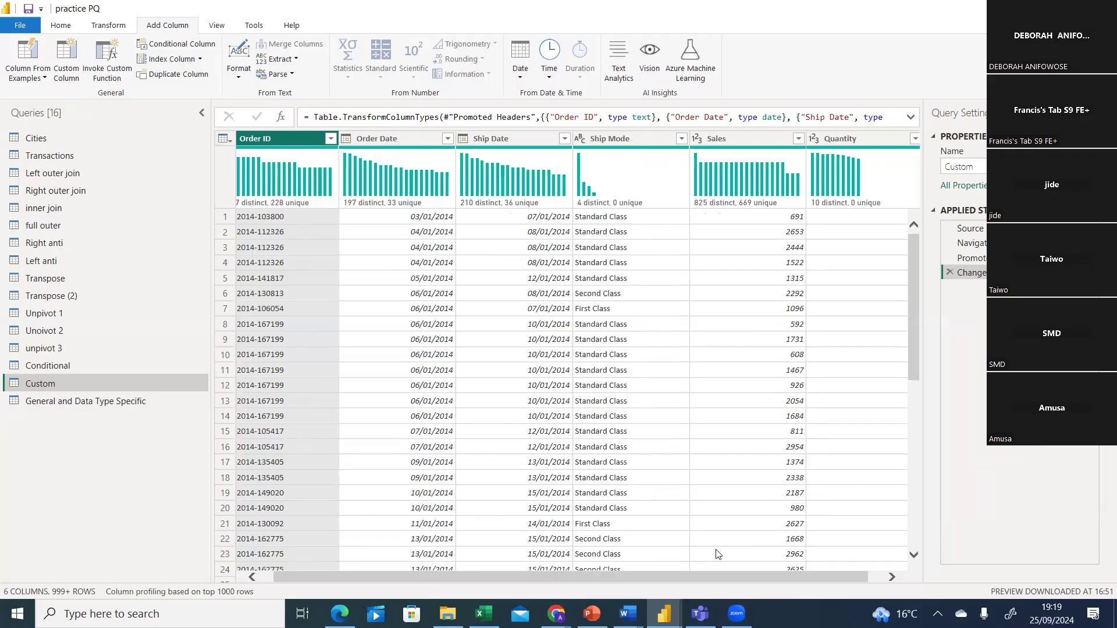
Add a column to the Custom query that divides Sales by Quantity
drag(703, 580, 667, 589)
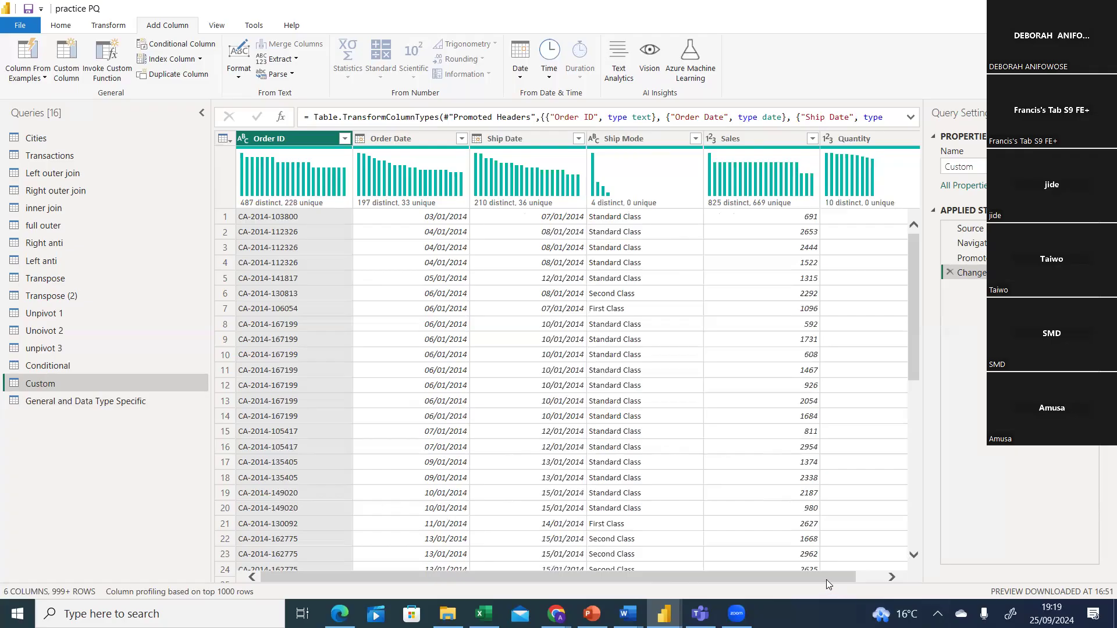
drag(828, 579, 859, 575)
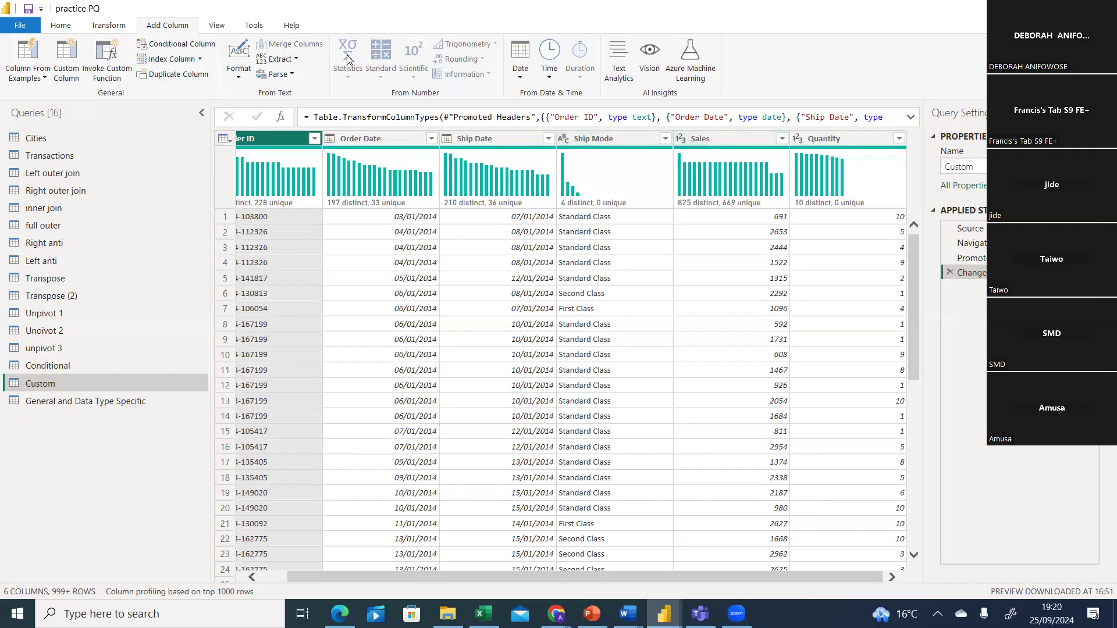
click(720, 140)
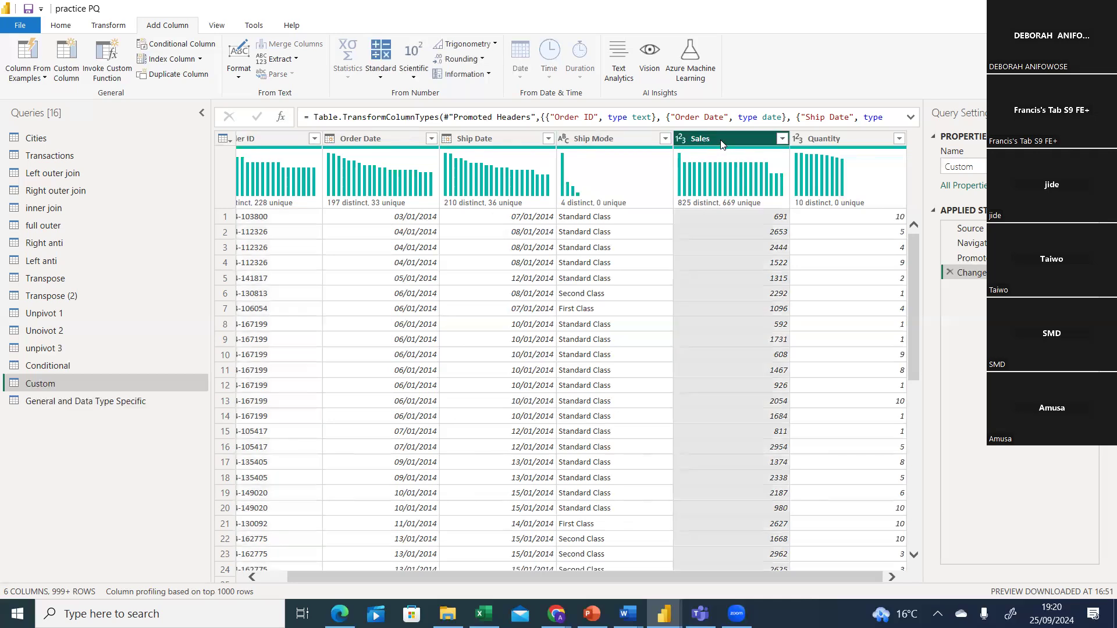
ctrl+click(825, 139)
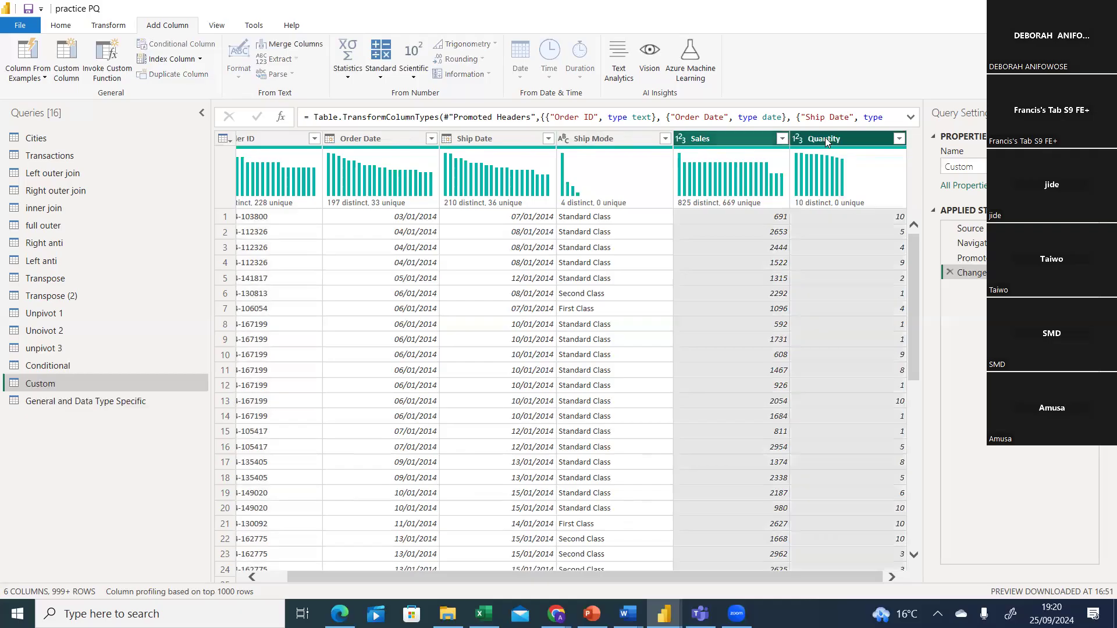
click(381, 77)
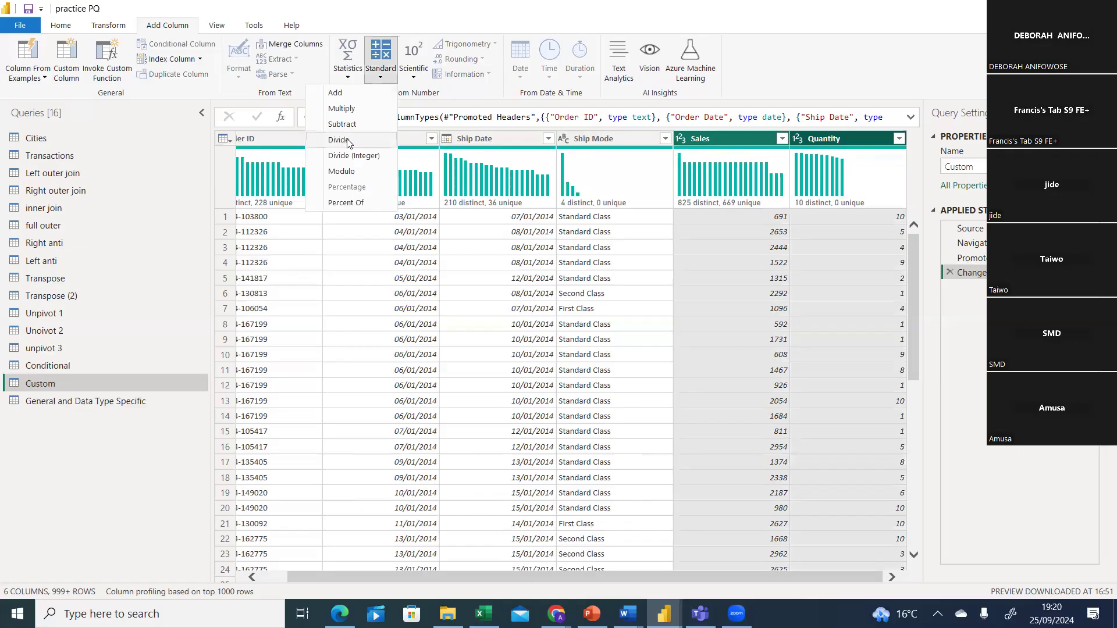
click(338, 140)
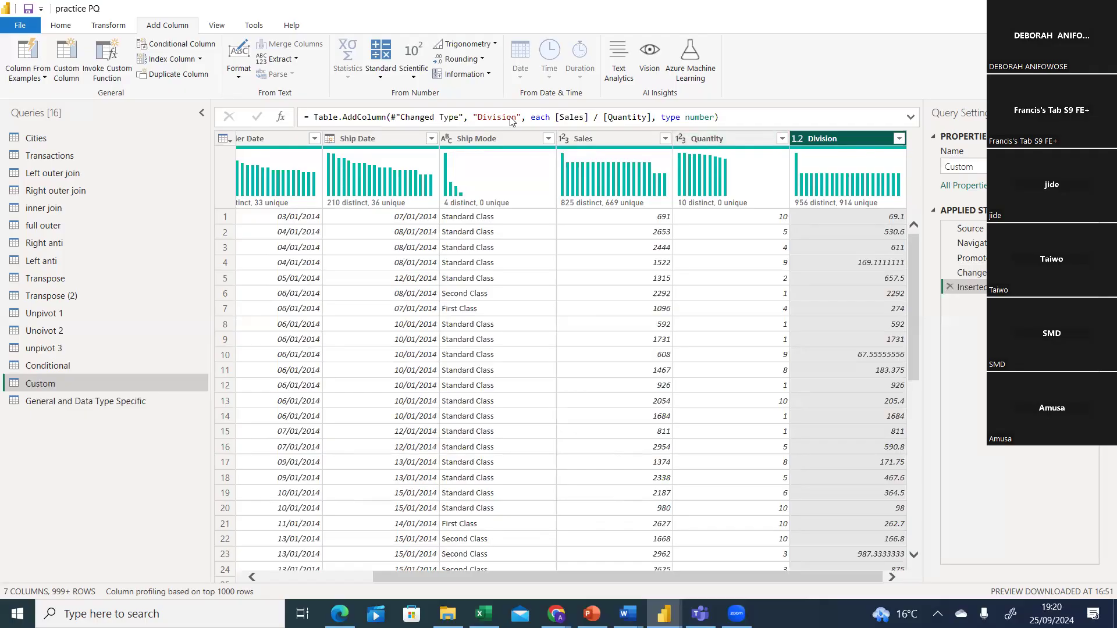
Rename the new Division column as "Price per unit"
double_click(838, 137)
text(Price per unit)
key(Return)
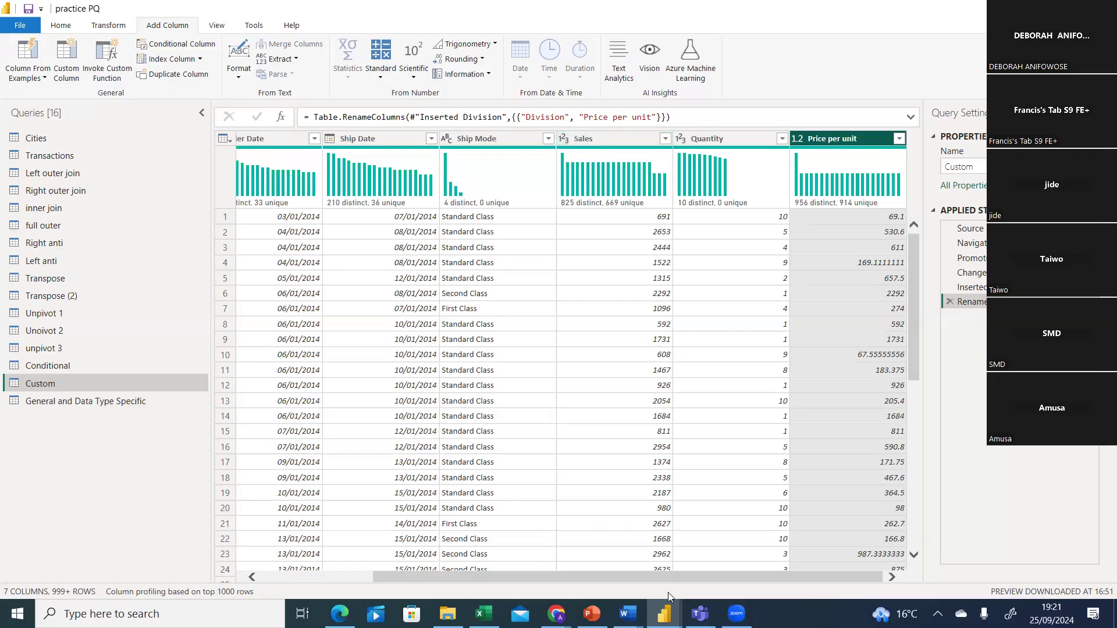
Start a custom column in the Custom query and name it "price per unit 2"
drag(499, 588, 391, 583)
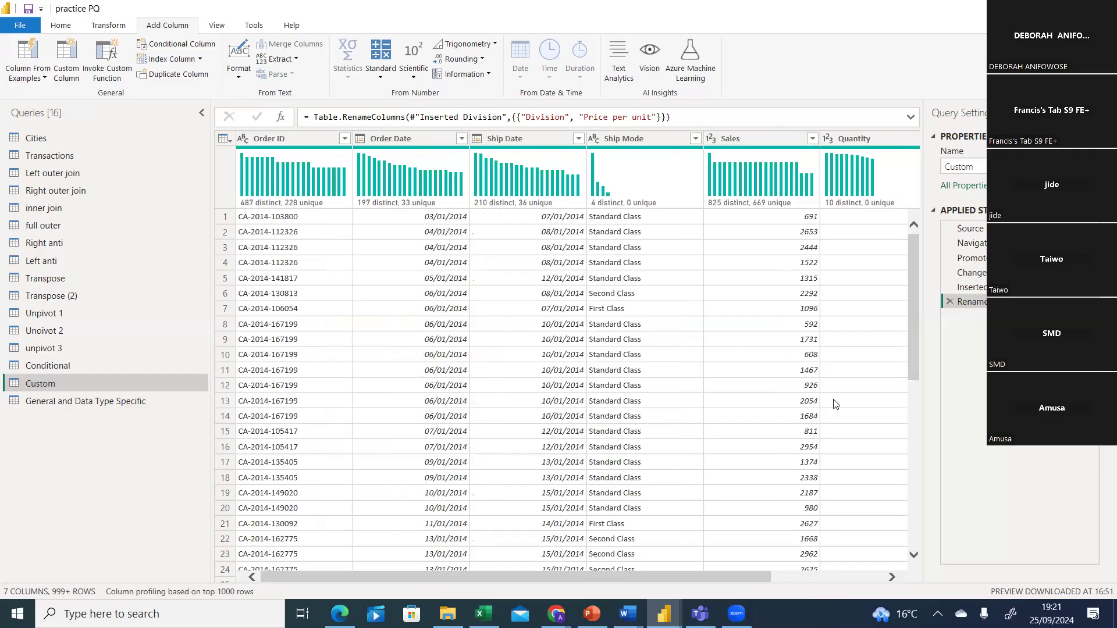
scroll(787, 215, right, 2)
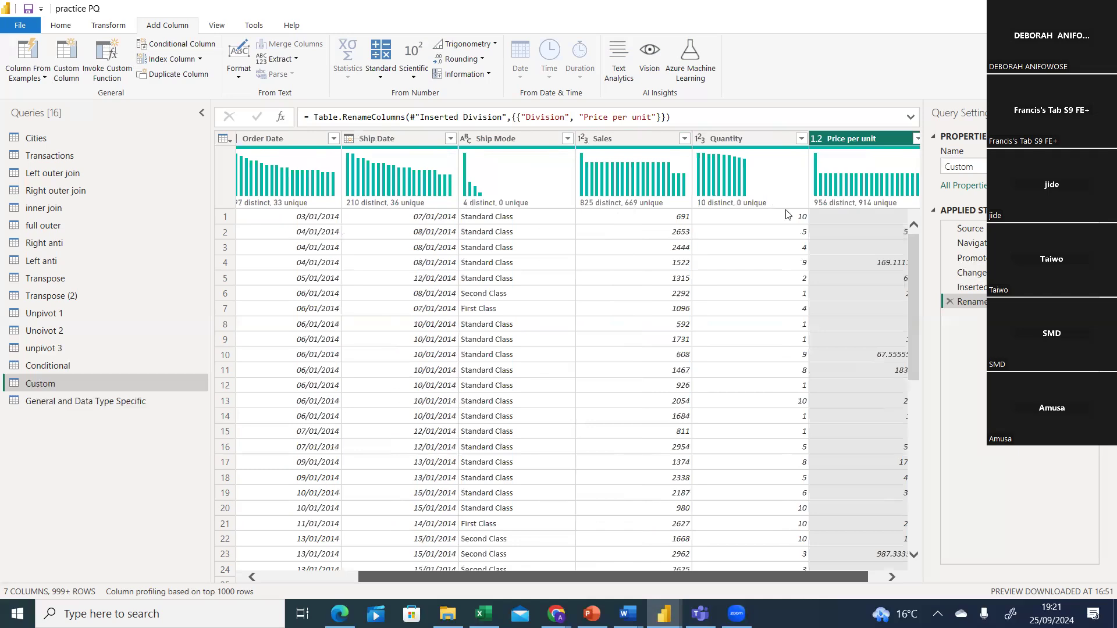
drag(787, 215, 903, 227)
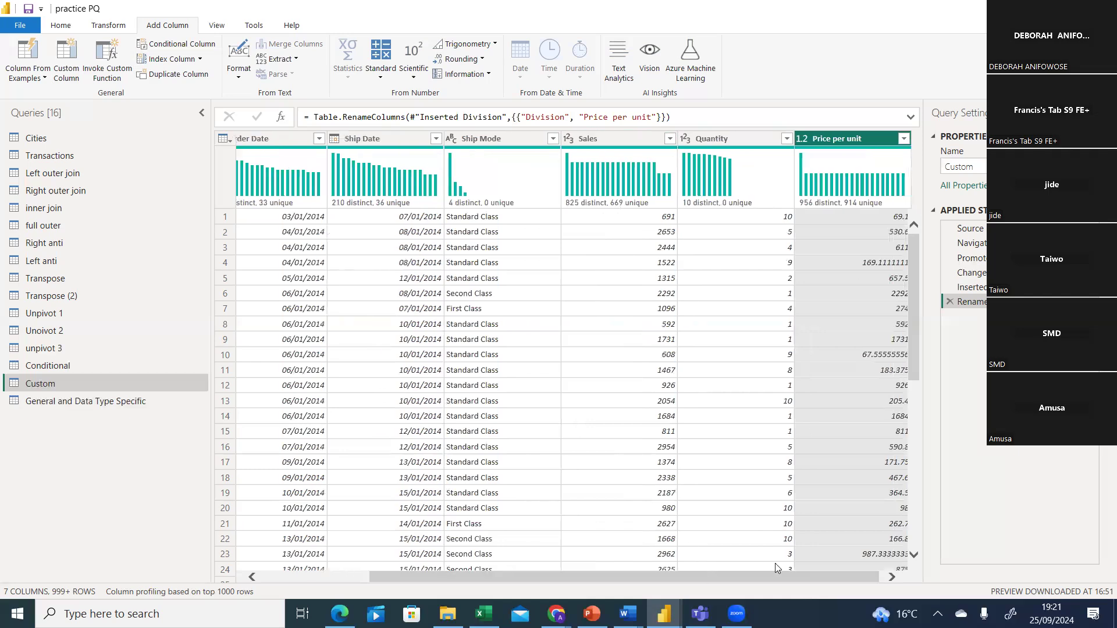
scroll(775, 563, right, 1)
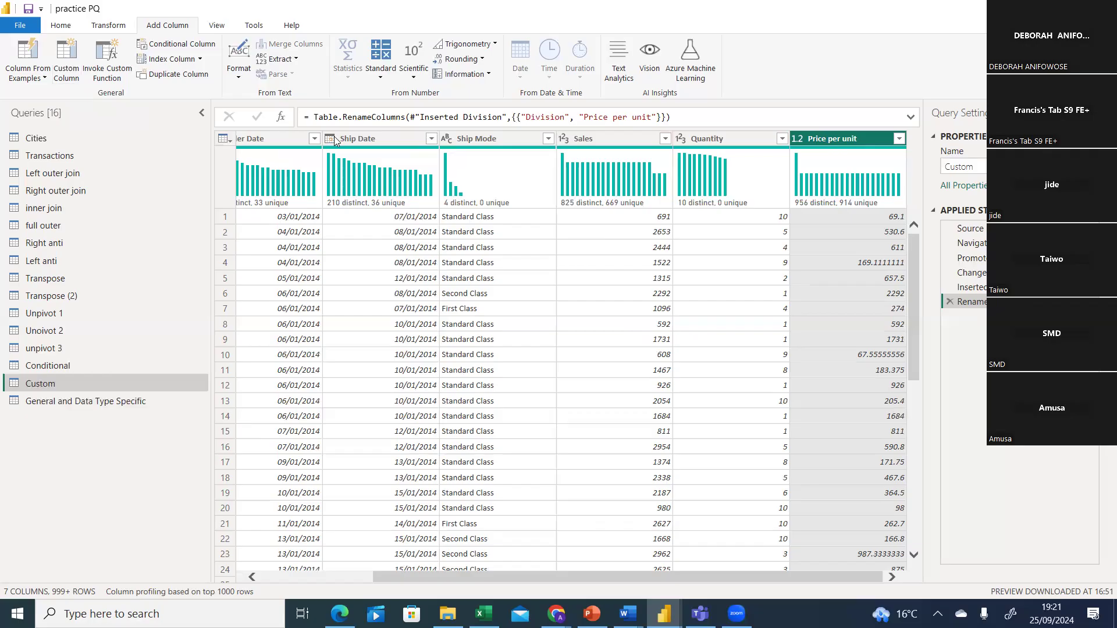
click(69, 74)
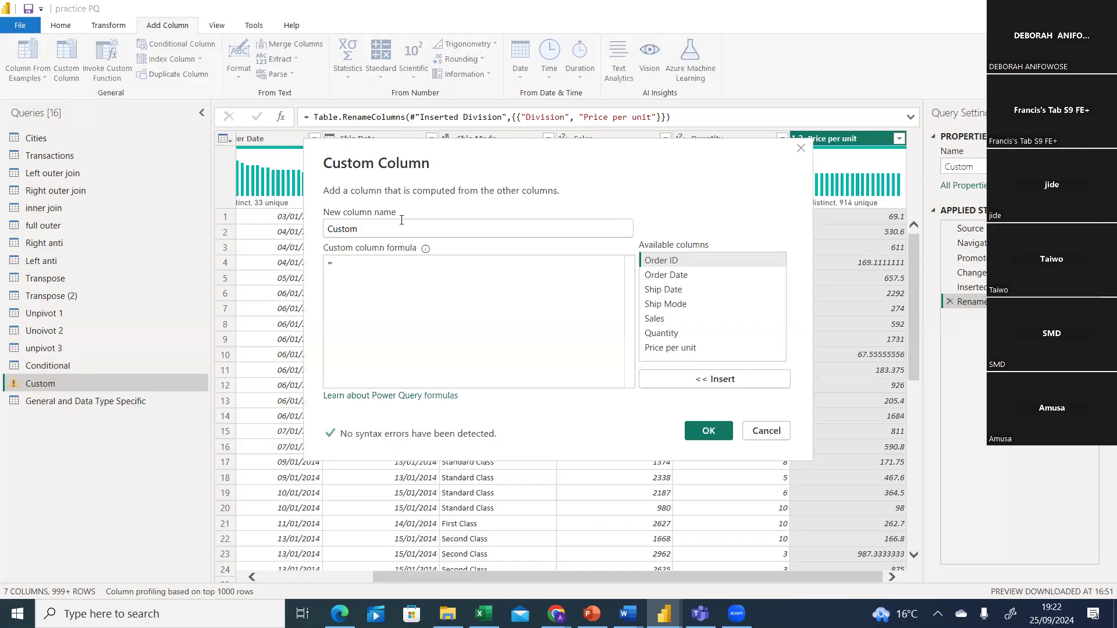
key(BackSpace)
key(BackSpace)
key(BackSpace)
key(BackSpace)
key(BackSpace)
key(BackSpace)
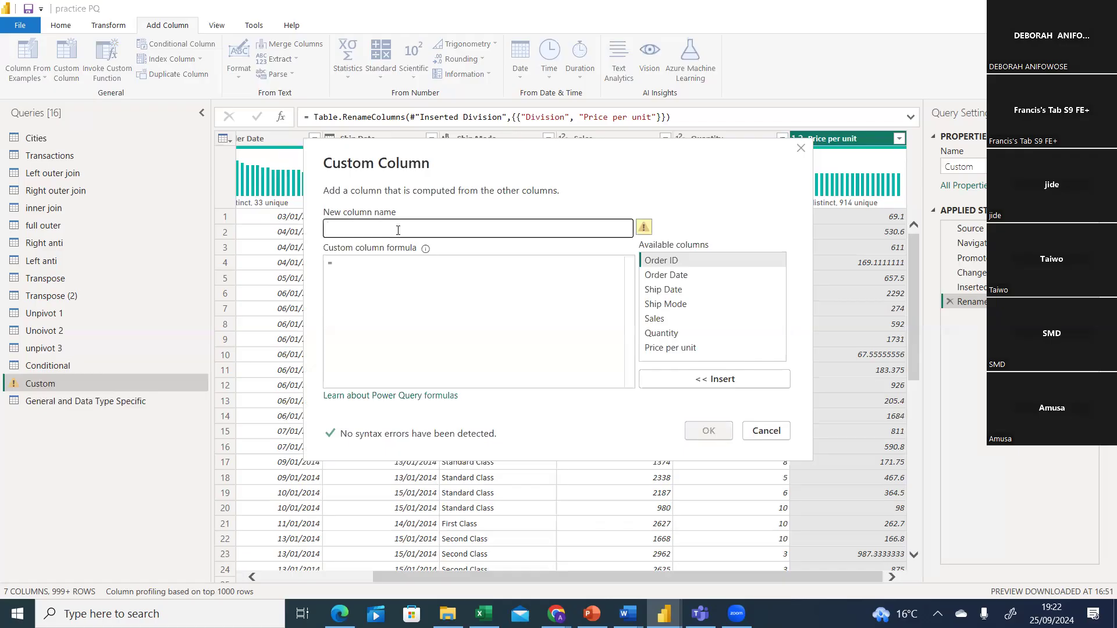
text(price)
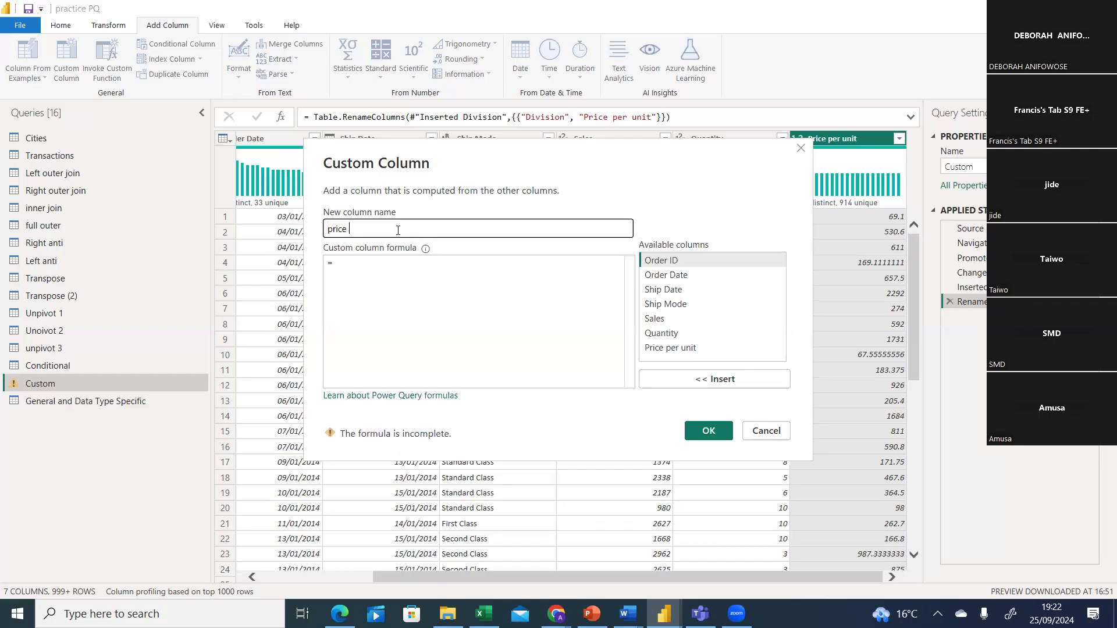
drag(559, 170, 495, 200)
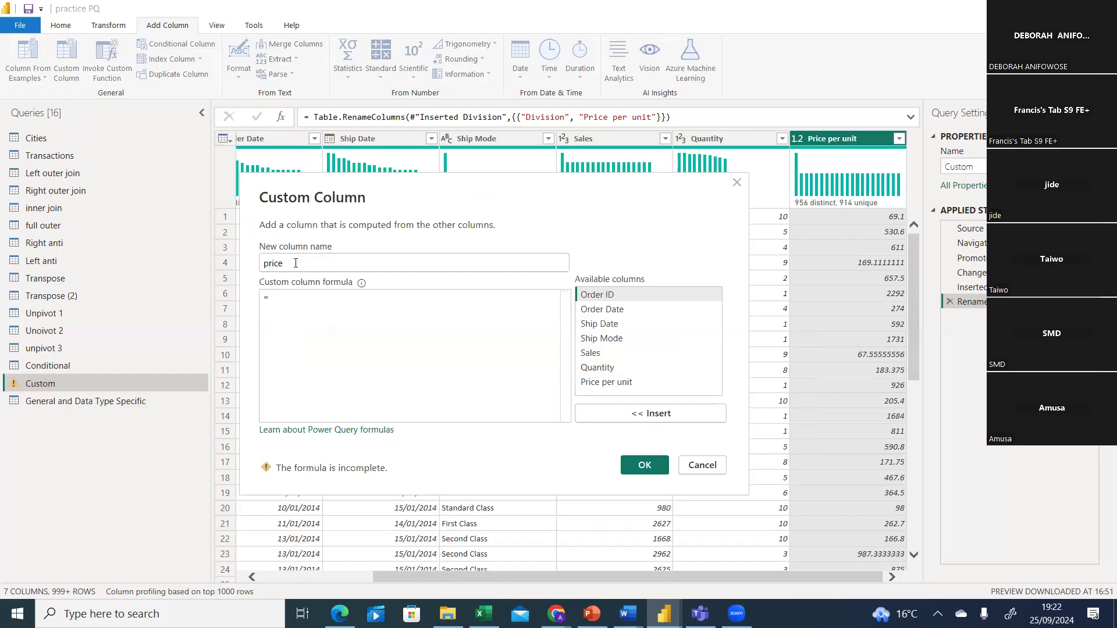
text(pe)
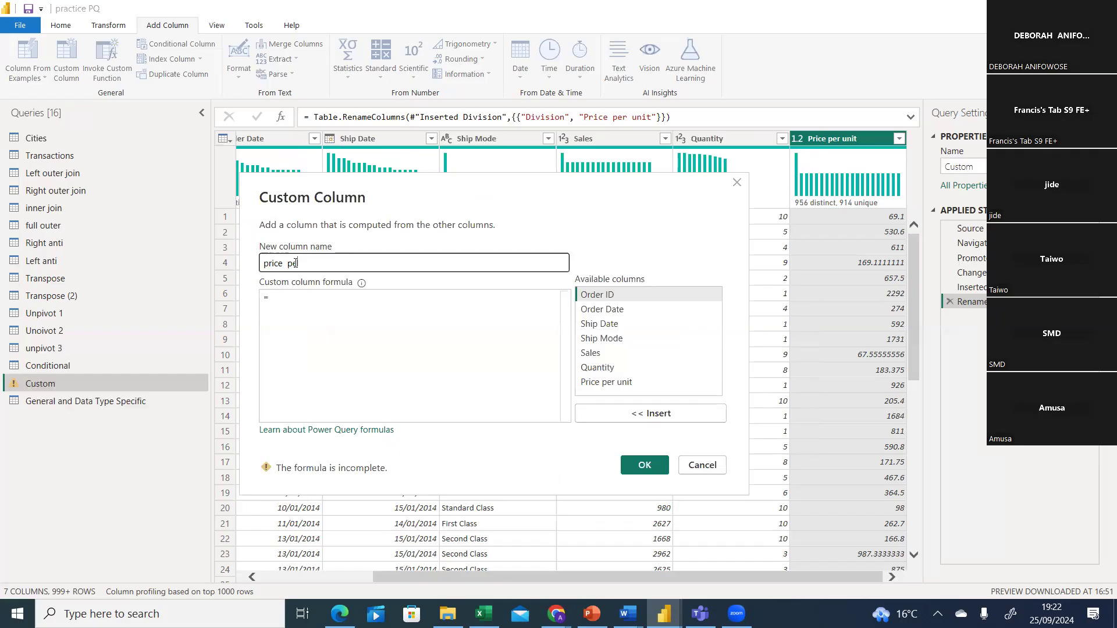
text(r unit 2)
Build the custom column formula [Sales]/[Quantity] from the available columns and create the column
double_click(602, 354)
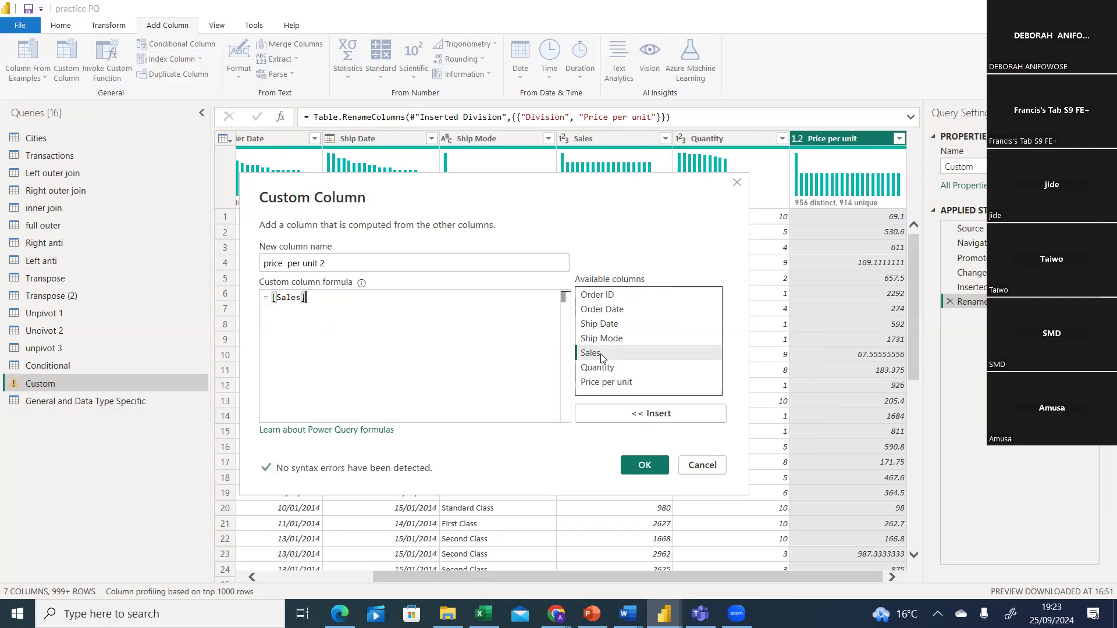
text(/)
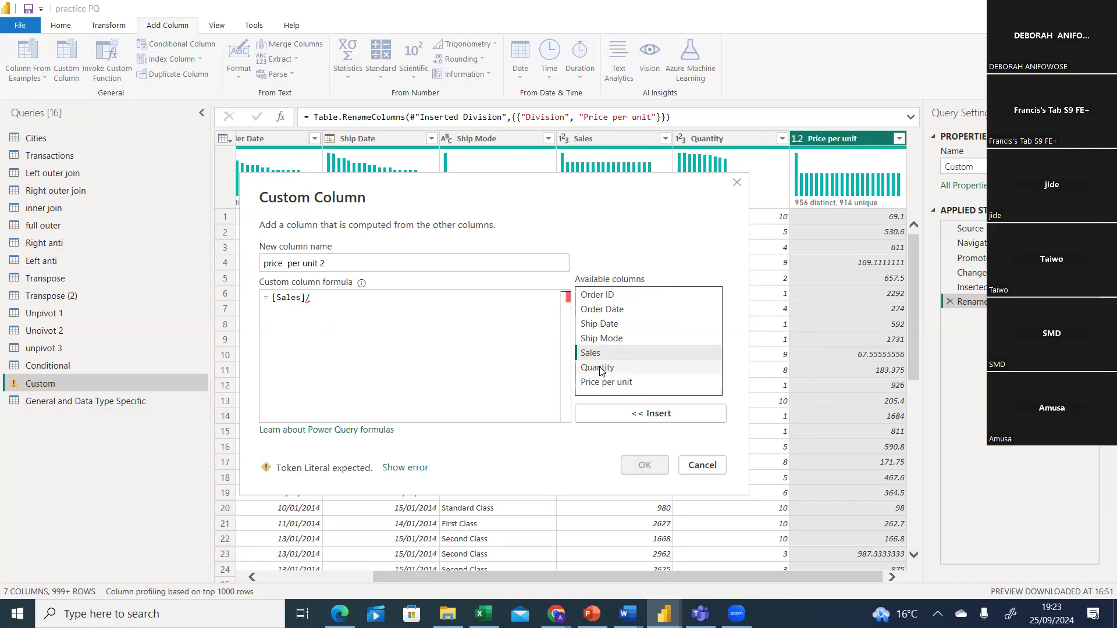
click(600, 369)
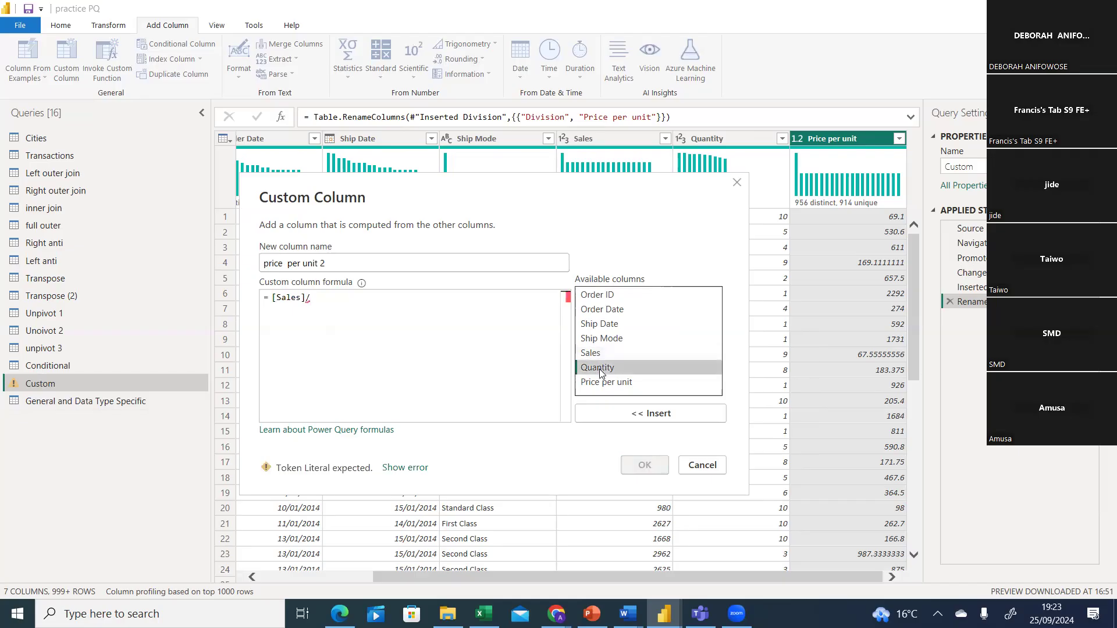
click(642, 417)
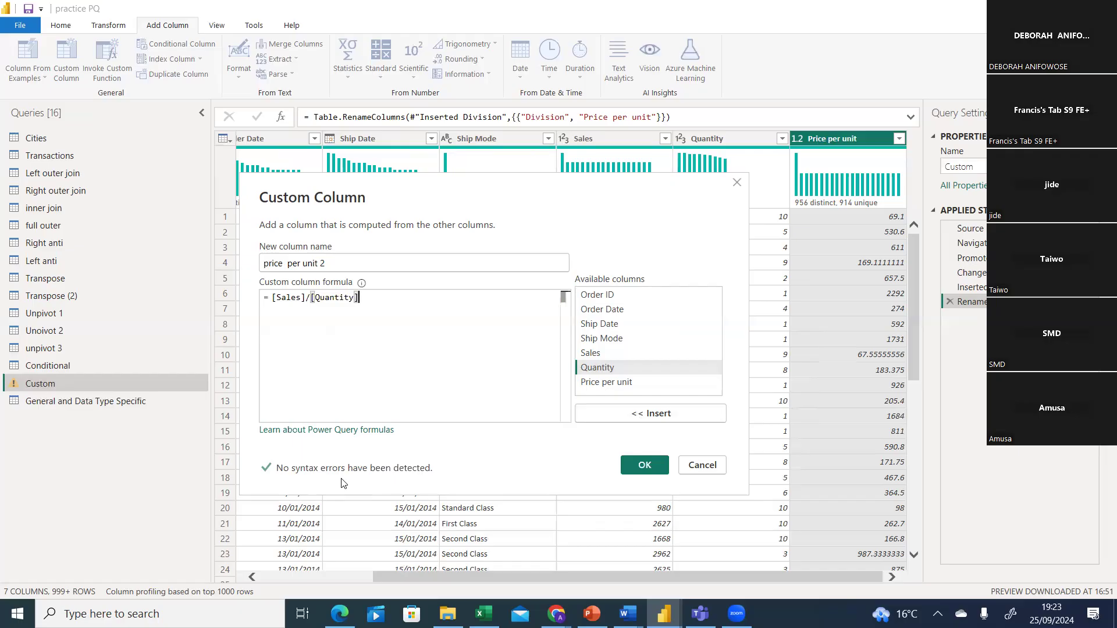
click(644, 468)
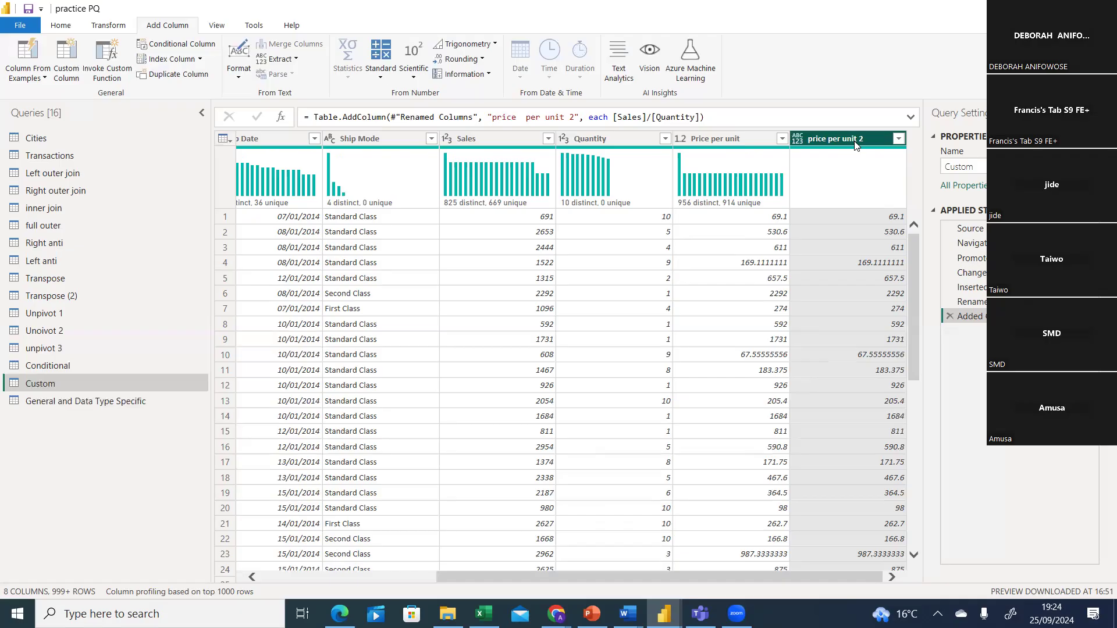
click(505, 138)
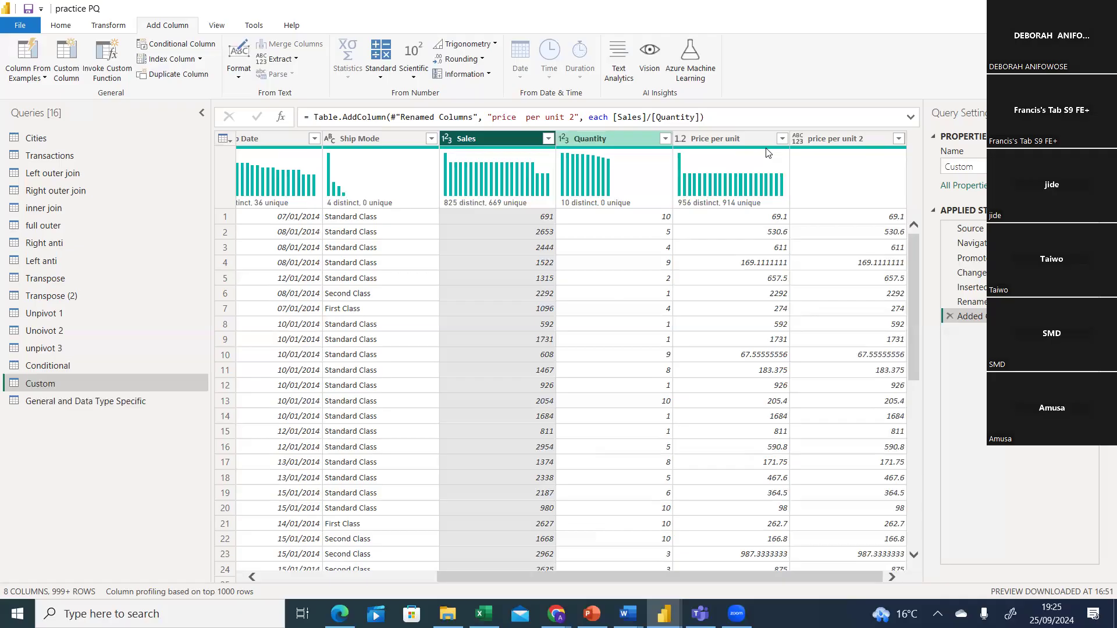
ctrl+click(831, 144)
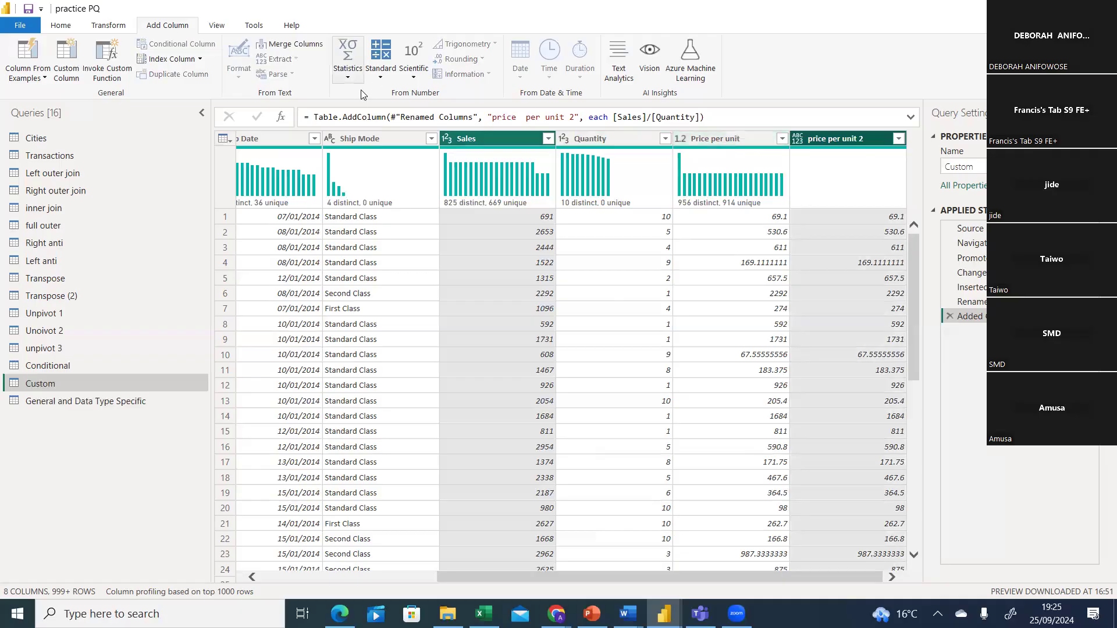
click(381, 64)
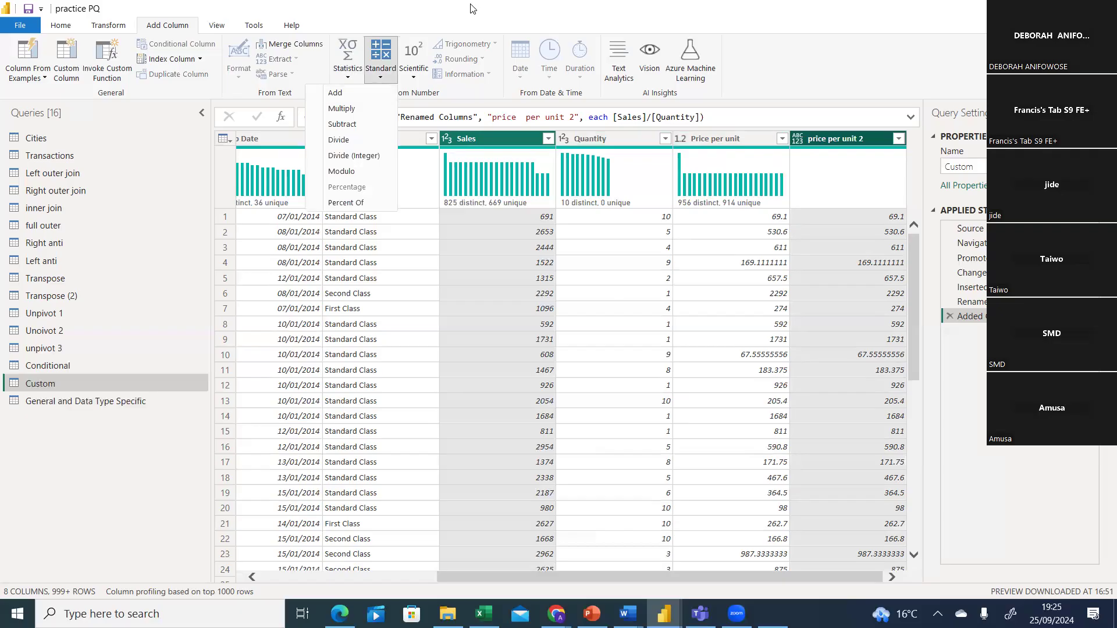
click(493, 9)
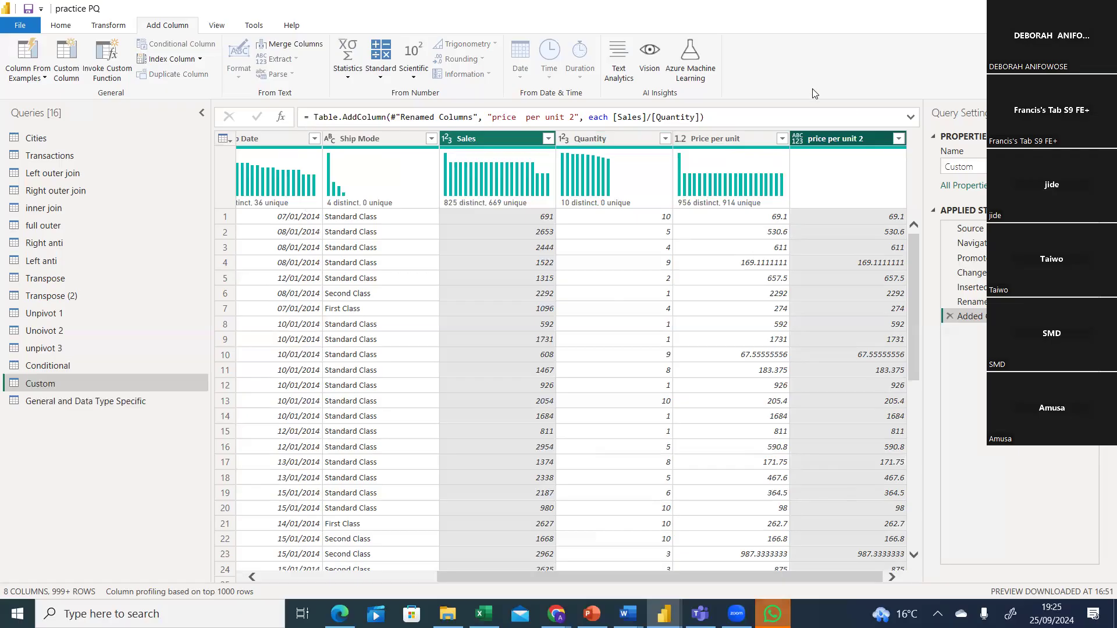
Start another custom column and name it "Sales plus 10"
click(65, 75)
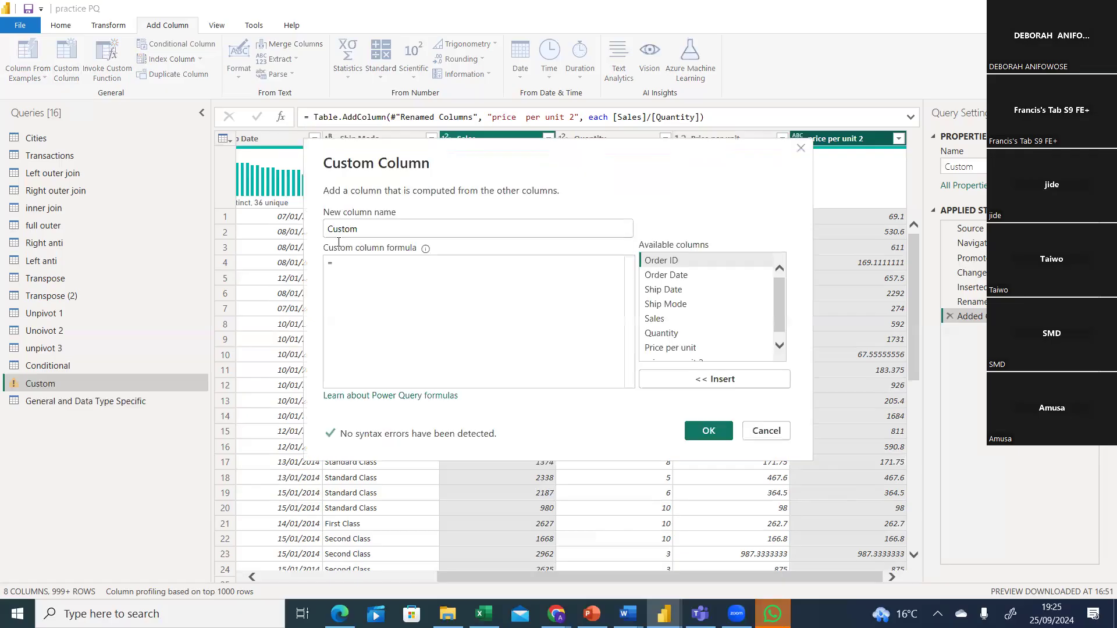
click(376, 229)
key(BackSpace)
key(BackSpace)
key(BackSpace)
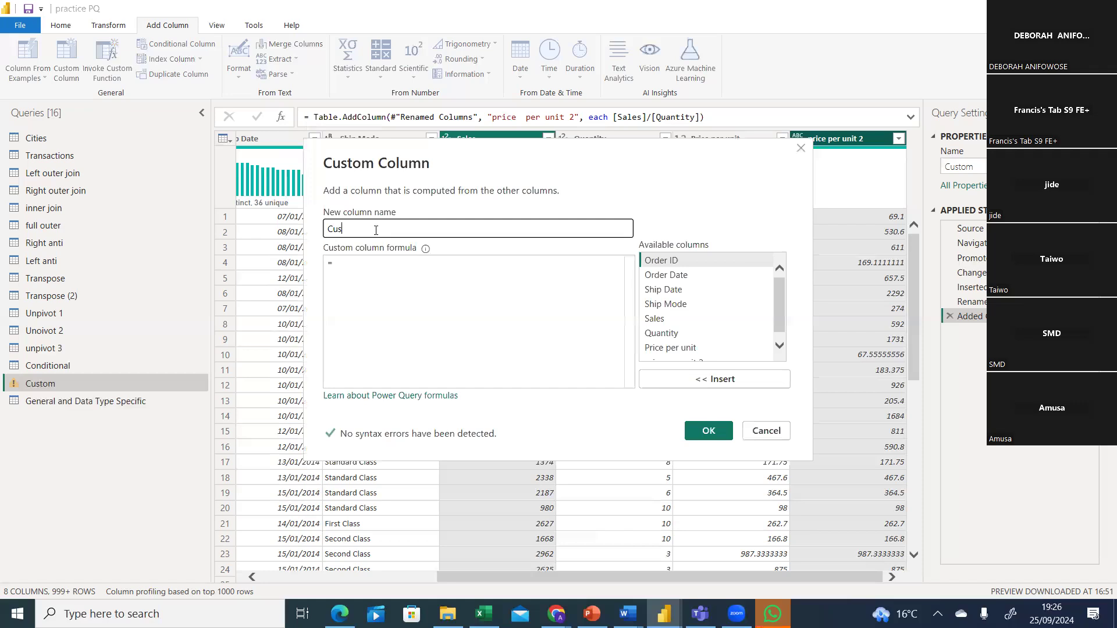
key(BackSpace)
key(BackSpace)
key(BackSpace)
text(Sales plus 10)
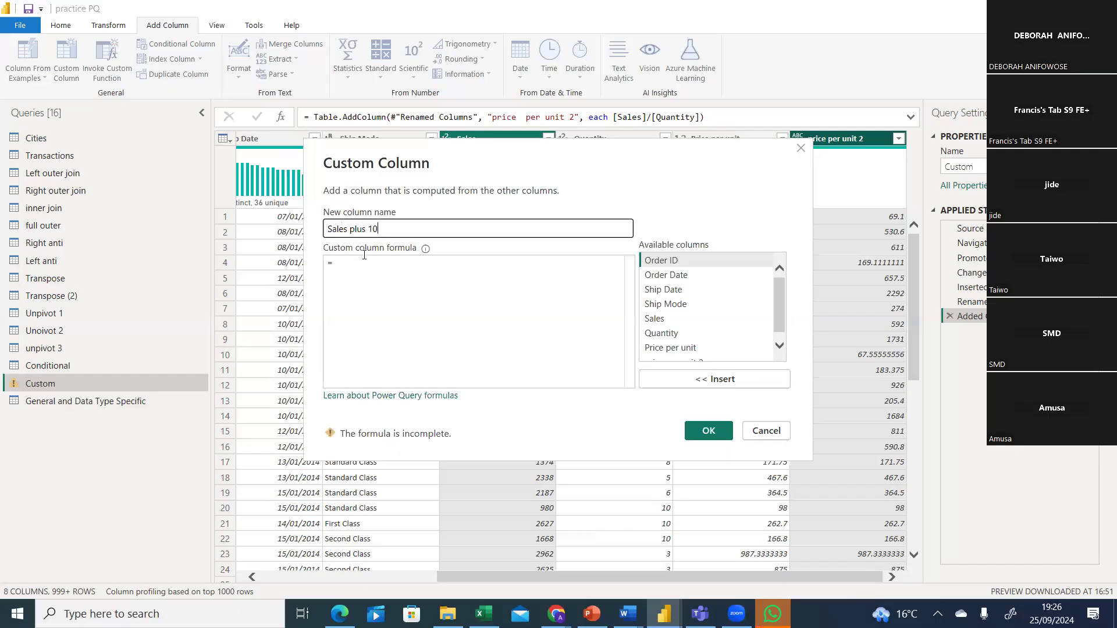
Enter the formula [Sales]+10 for the custom column and create it
click(356, 260)
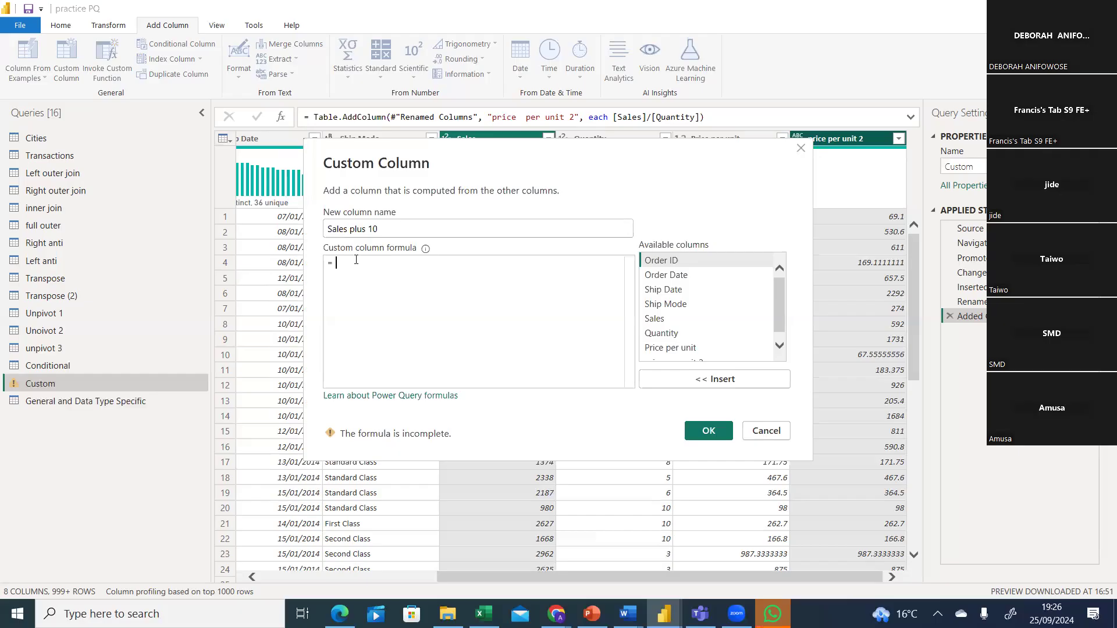
click(666, 320)
click(701, 382)
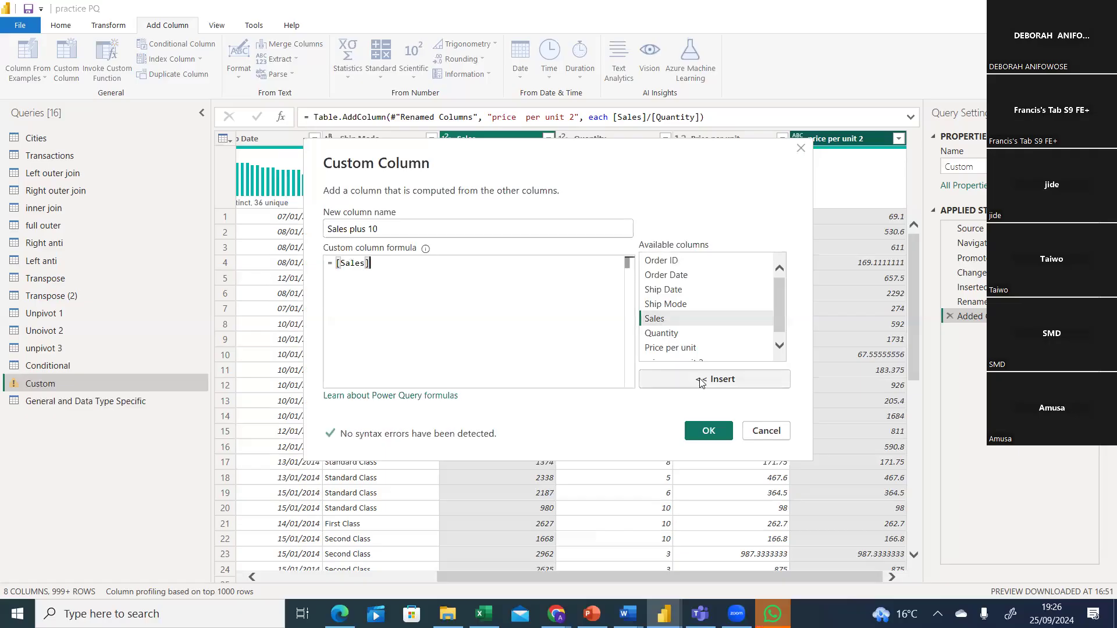
text(+)
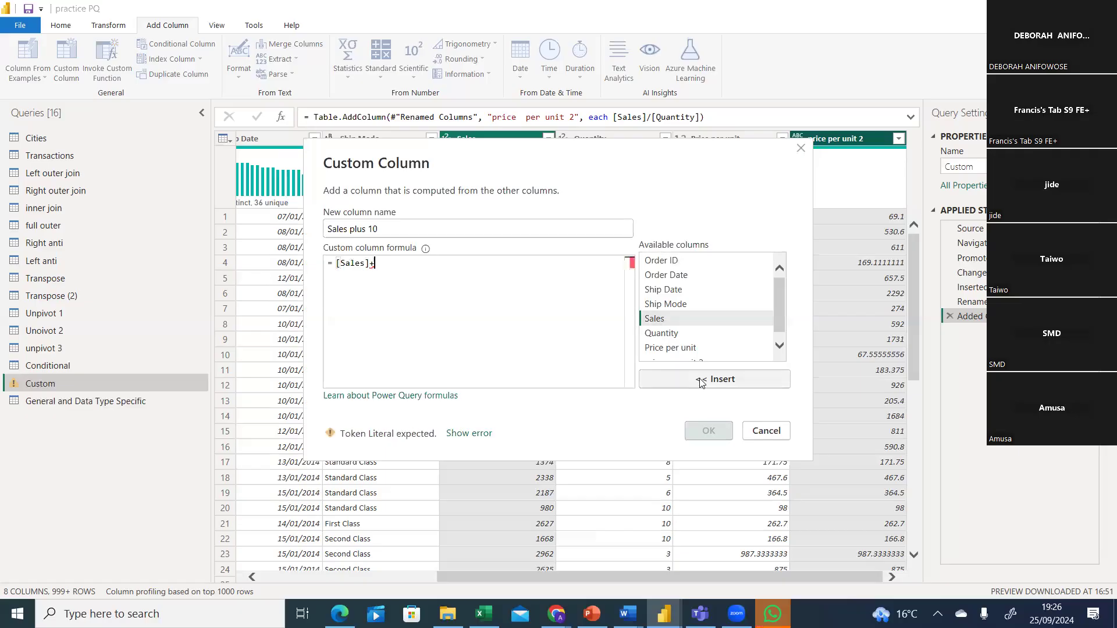
text(10)
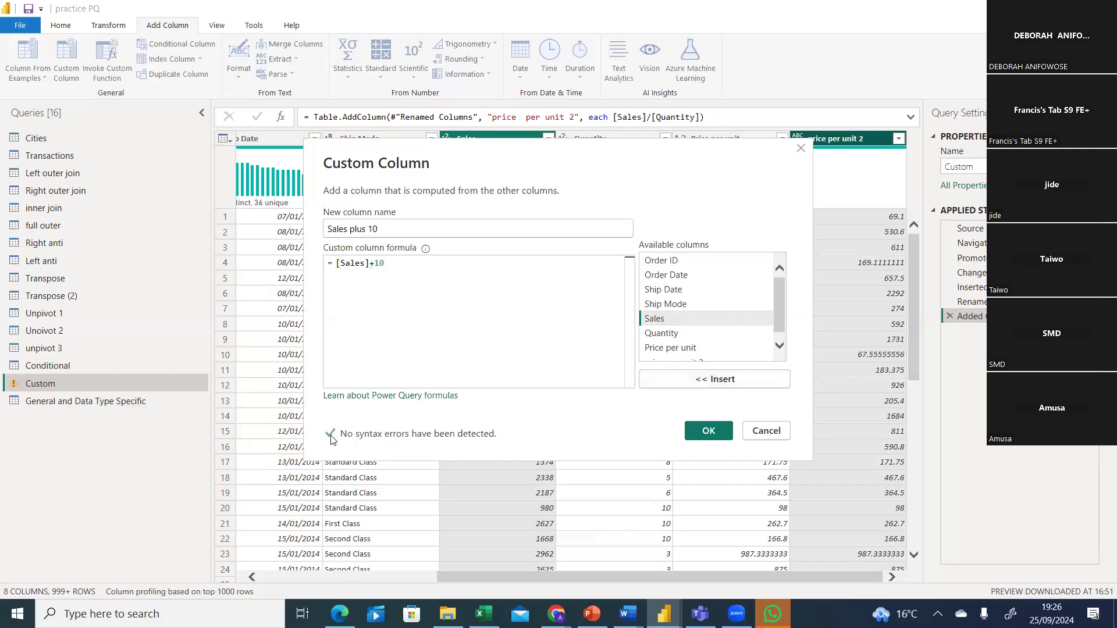
click(705, 431)
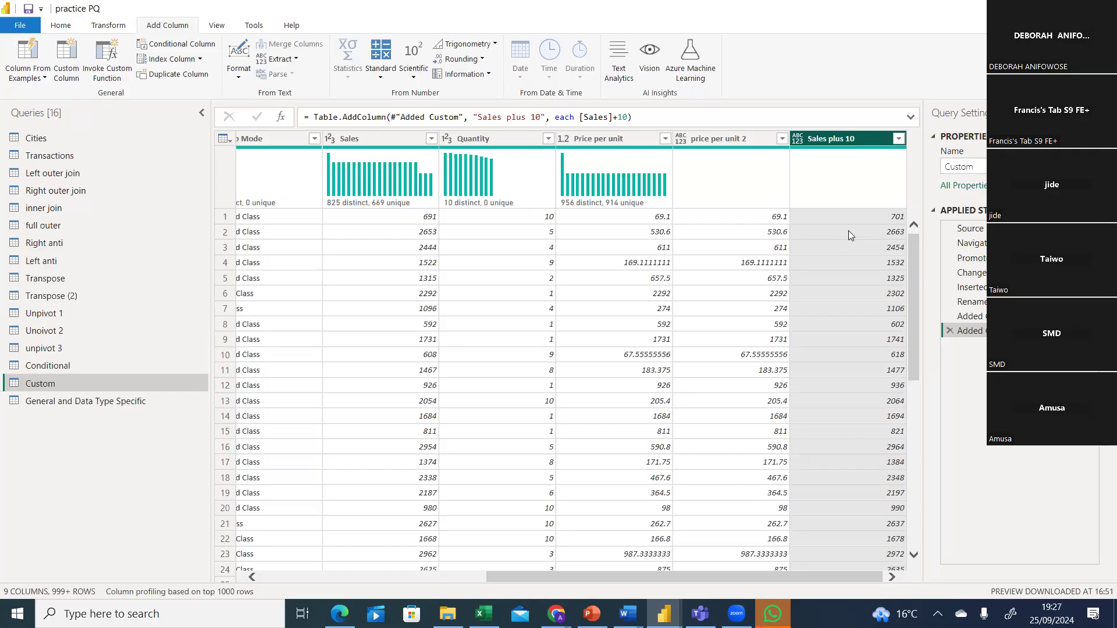
Open the settings of the applied step that adds the Remarks conditional column in the Conditional query
click(44, 365)
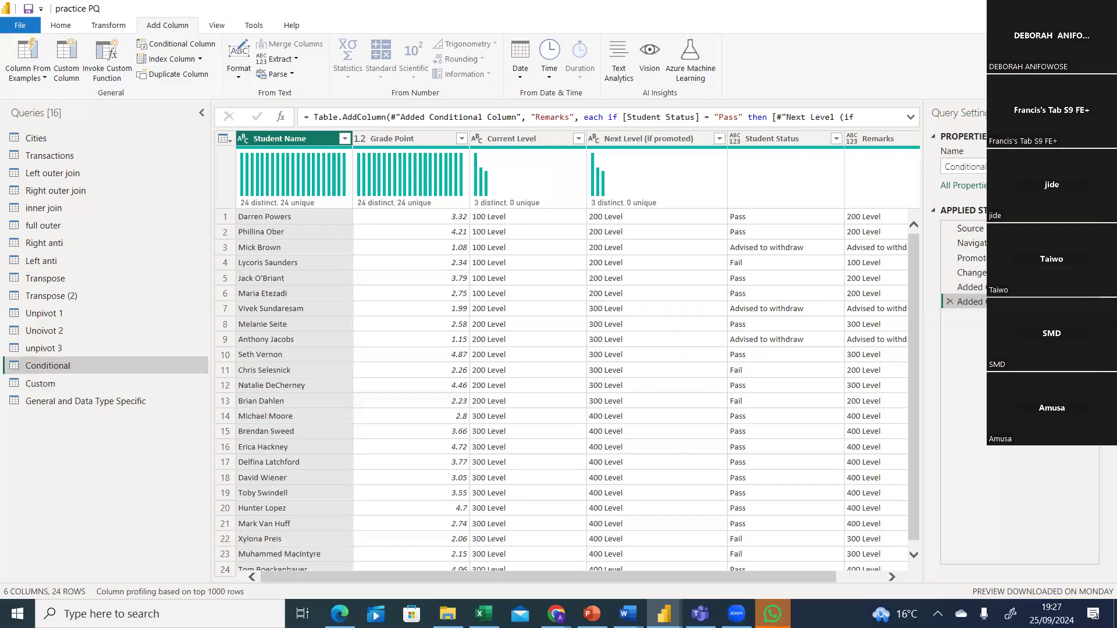
click(1091, 302)
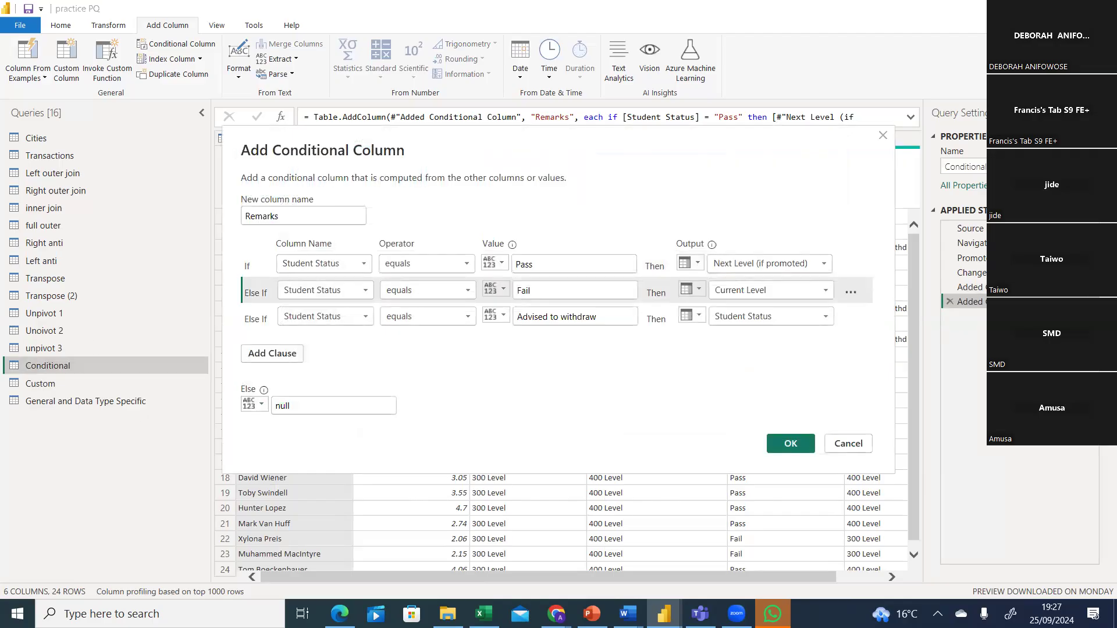
Close the Remarks column's settings, then examine the conditions of the applied step that adds the Student Status column and close them
click(795, 449)
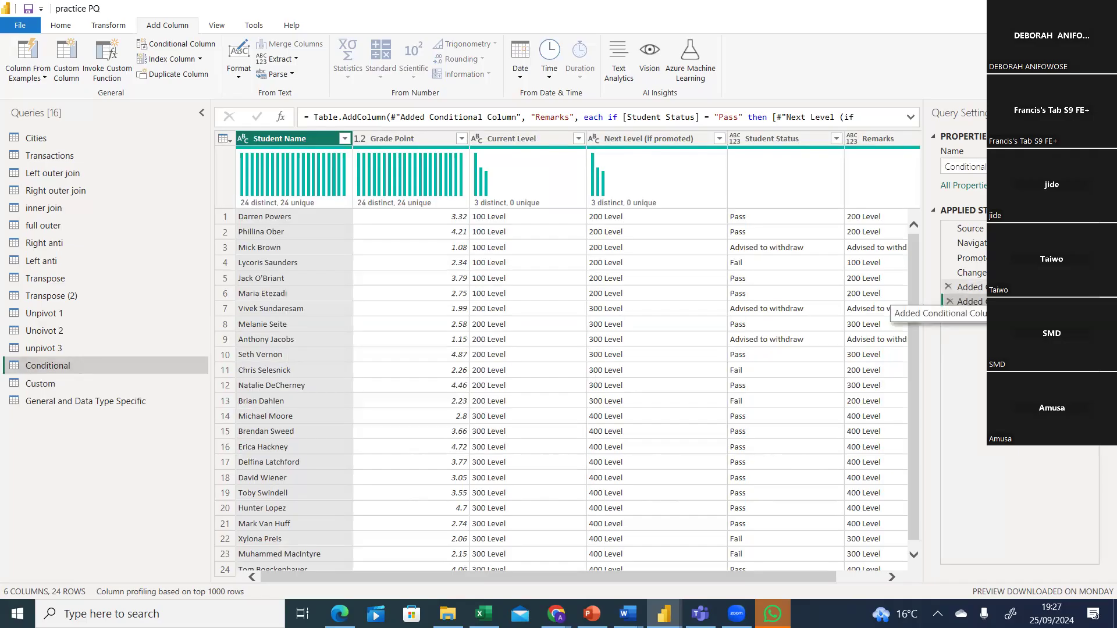
click(969, 287)
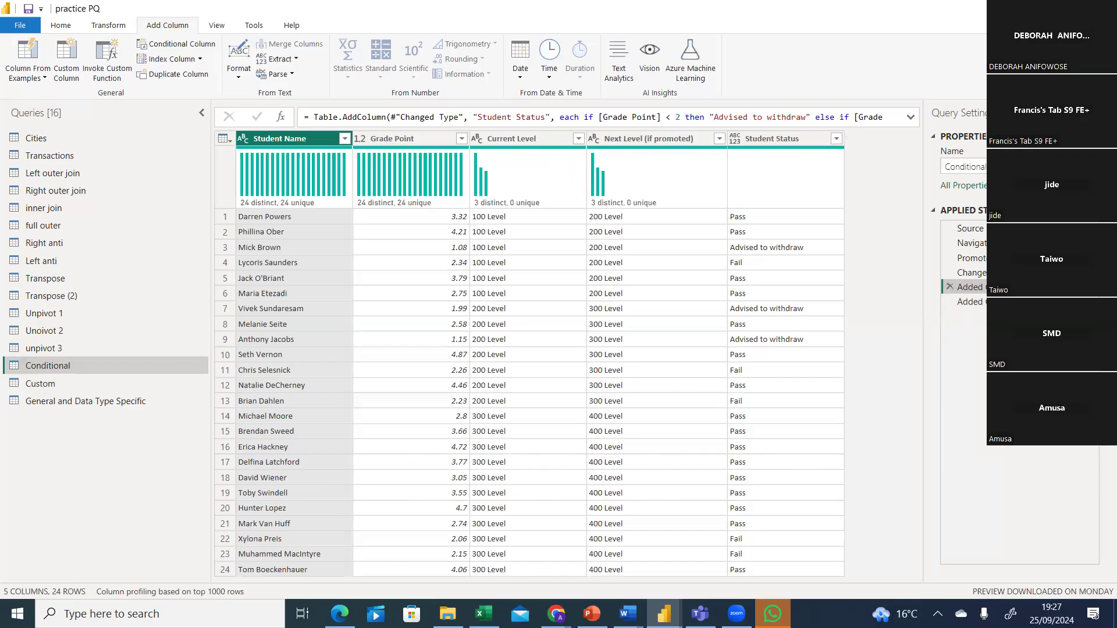
click(1091, 287)
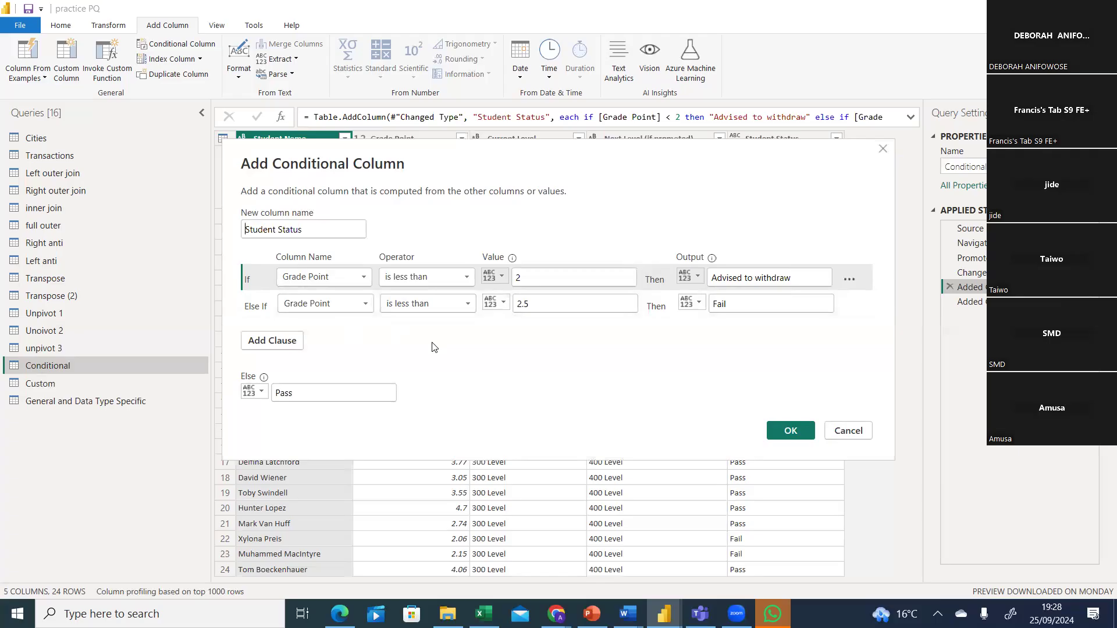
click(884, 151)
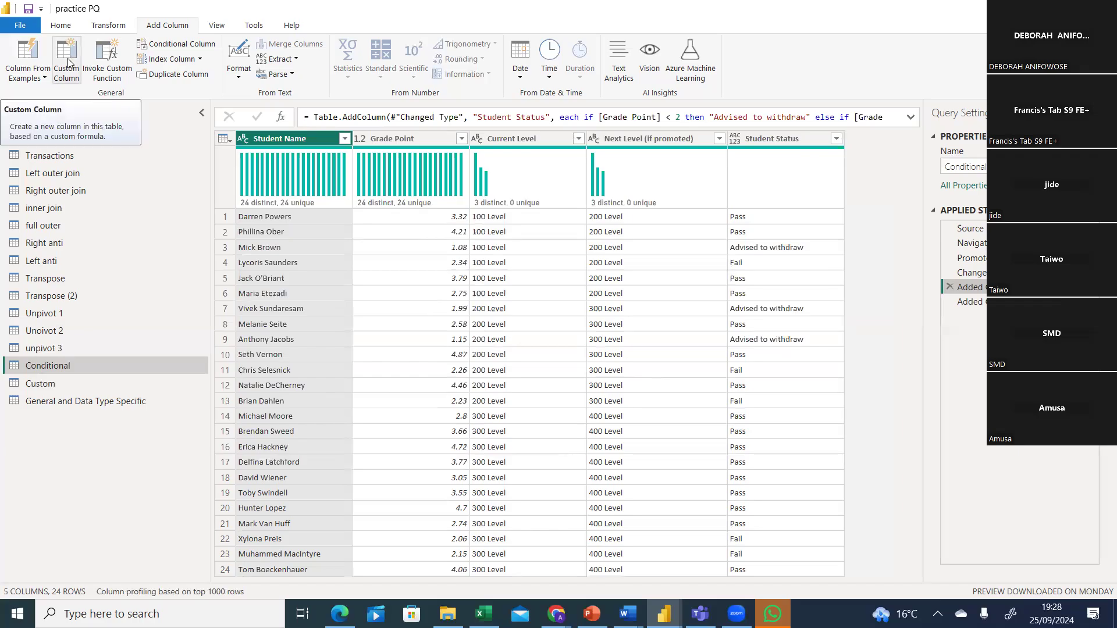
Start a new custom column in the Custom query and name it "Grouping"
click(51, 385)
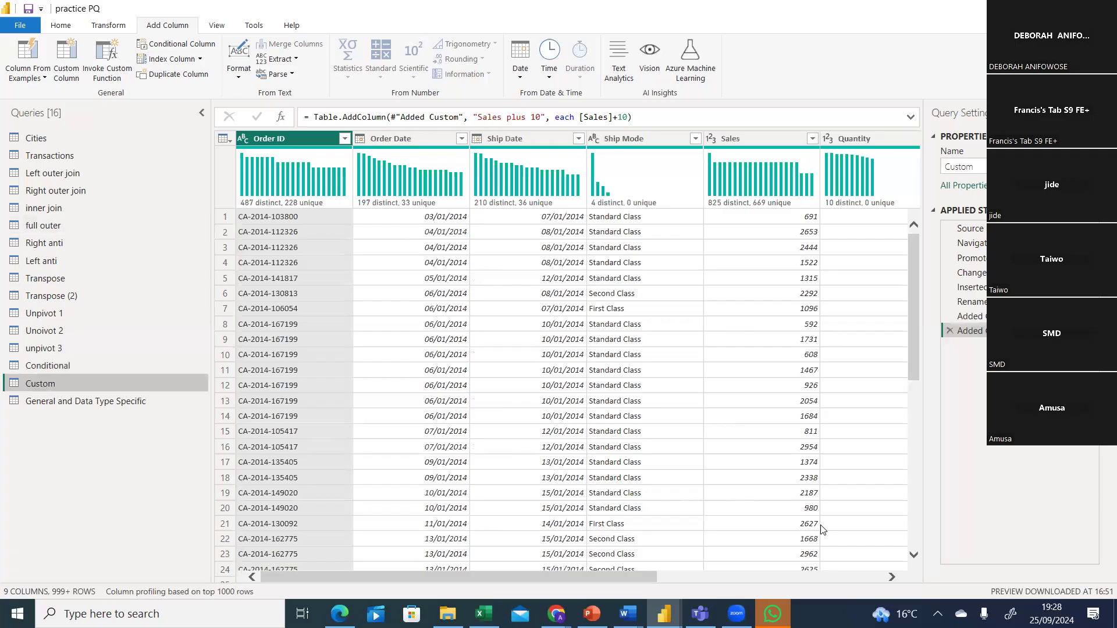
click(851, 577)
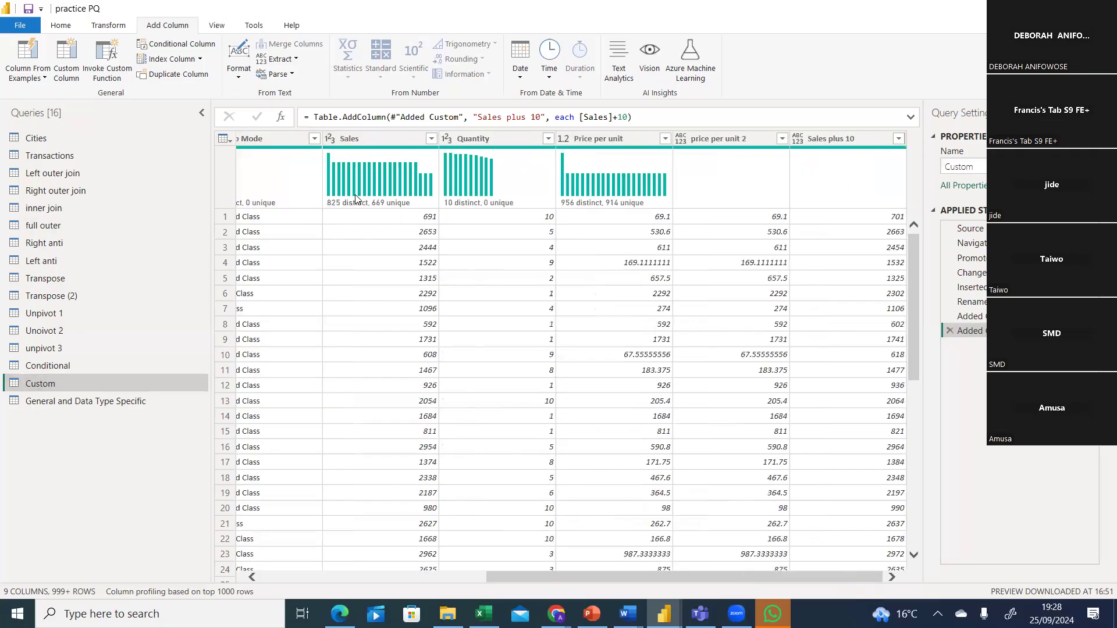
click(72, 72)
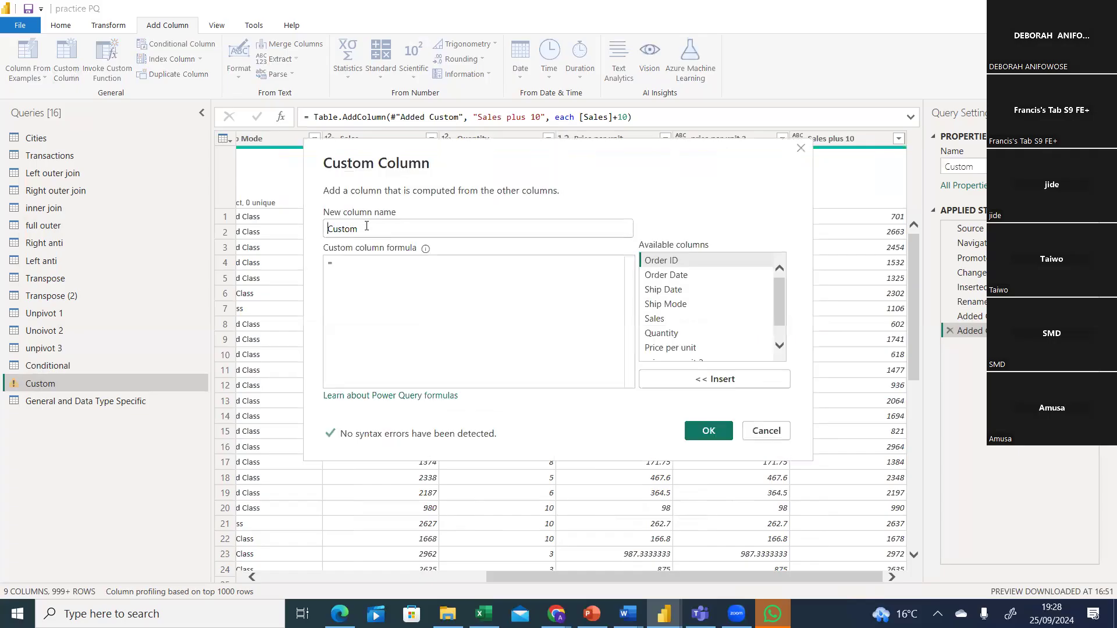
key(BackSpace)
key(BackSpace)
key(BackSpace)
key(BackSpace)
key(BackSpace)
key(BackSpace)
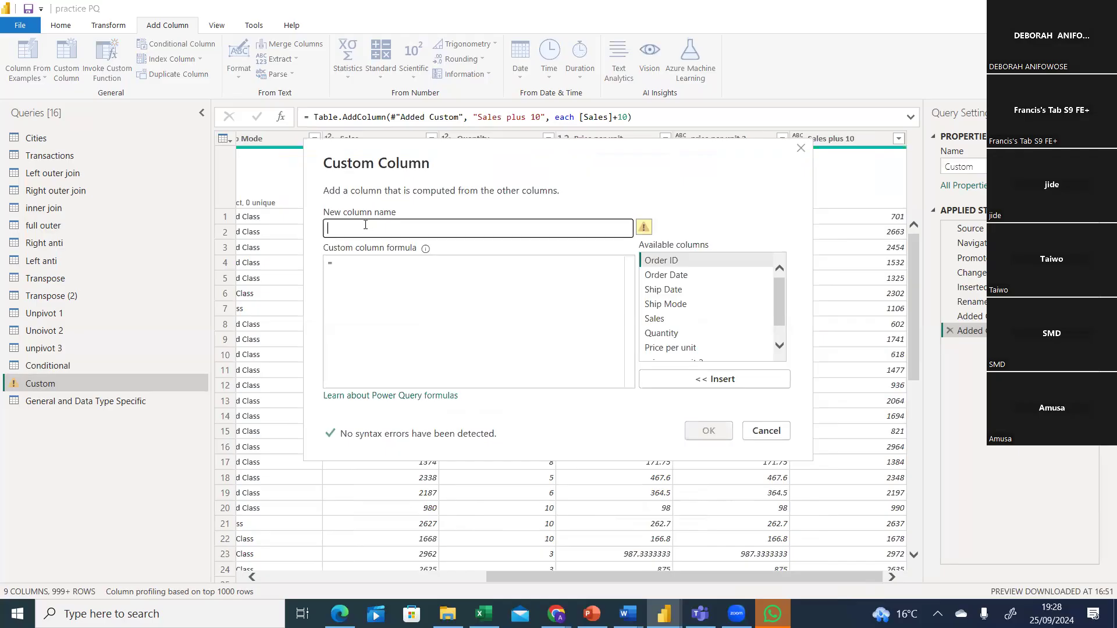
text(g)
key(BackSpace)
text(G)
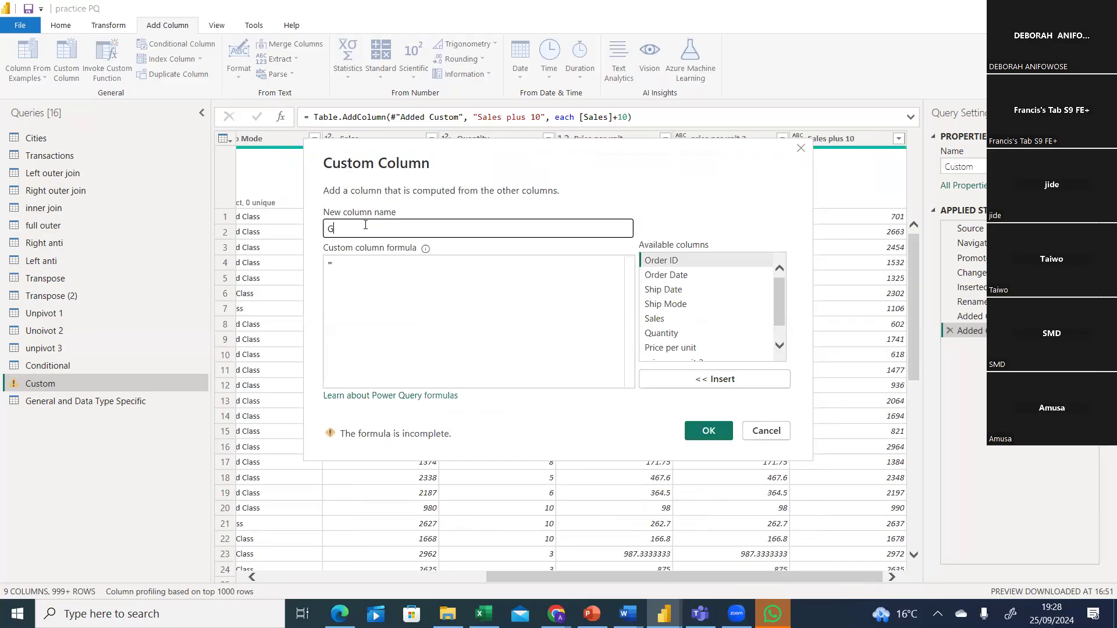
text(rouping)
drag(547, 221, 491, 363)
click(286, 404)
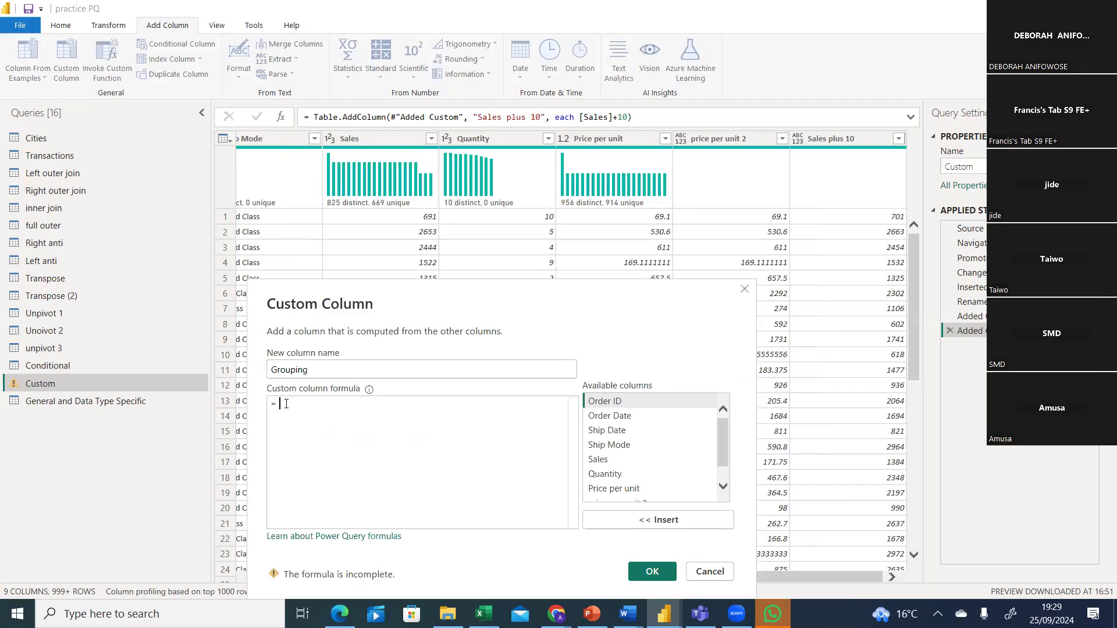
text(i)
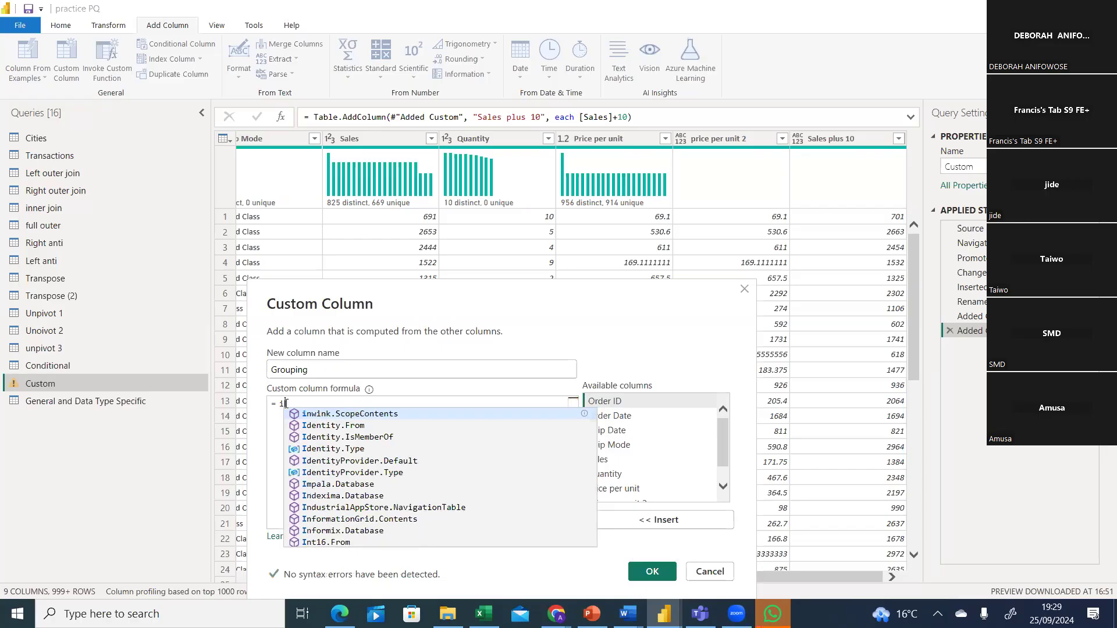
key(BackSpace)
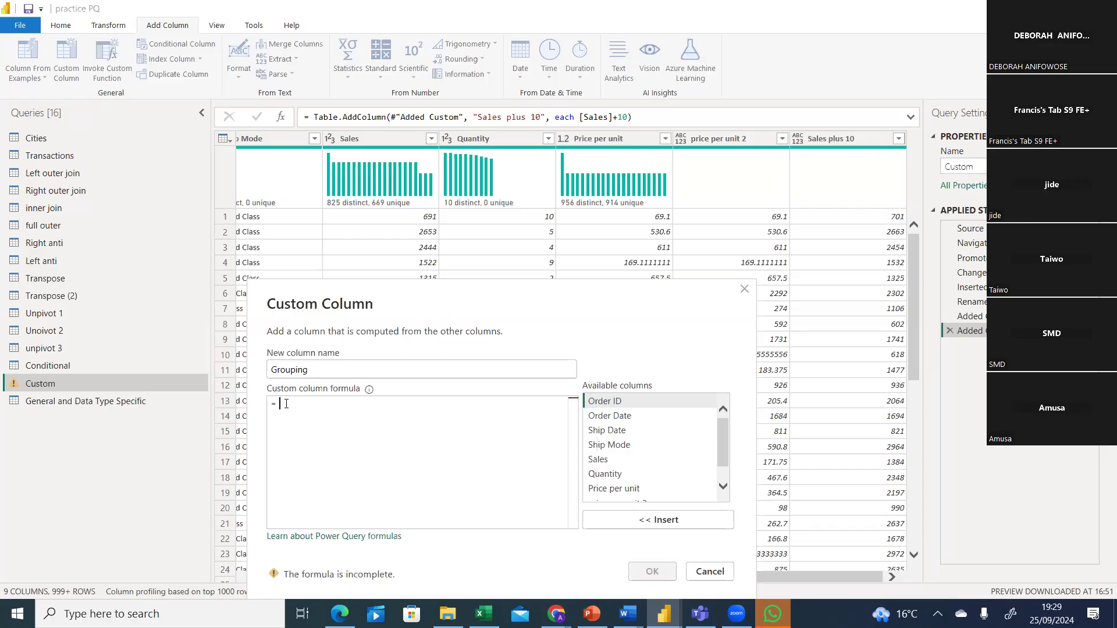
text(IF)
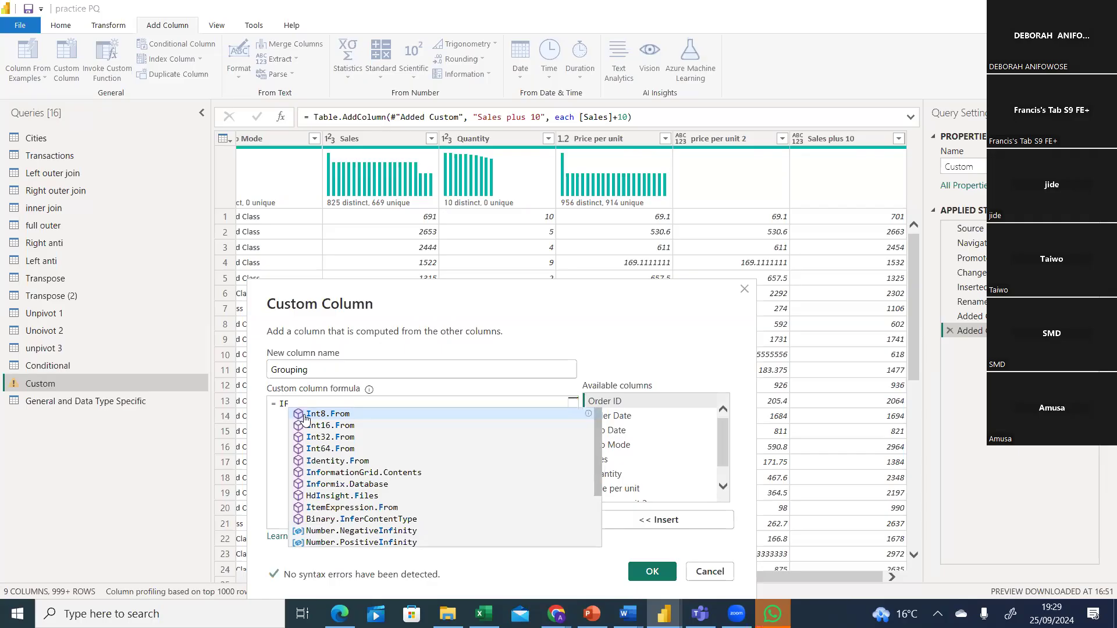
key(BackSpace)
key(BackSpace)
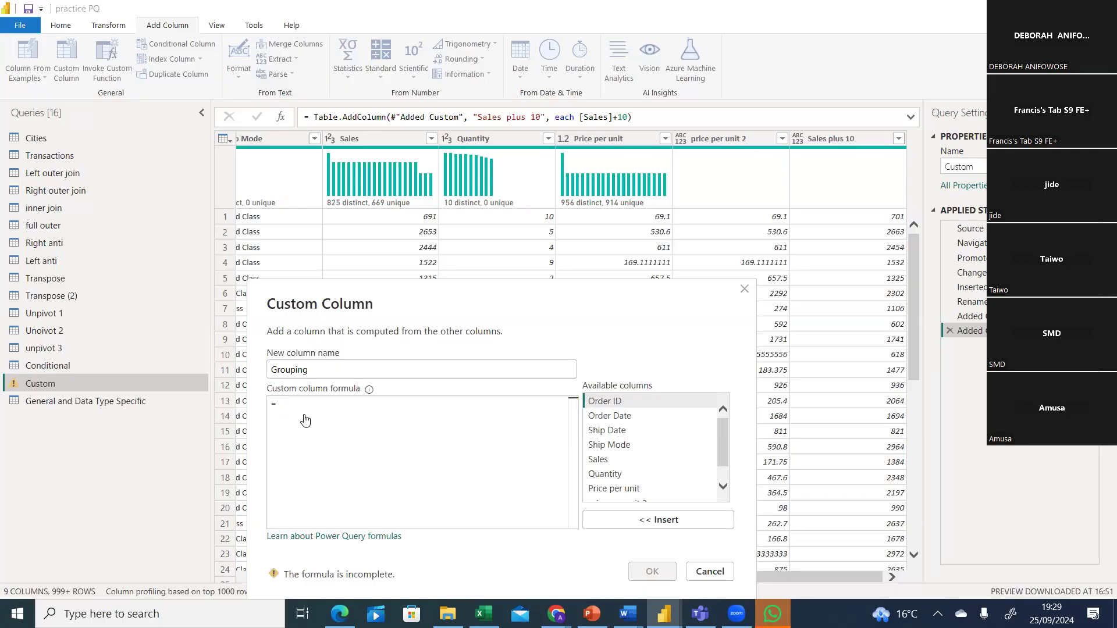
text(if)
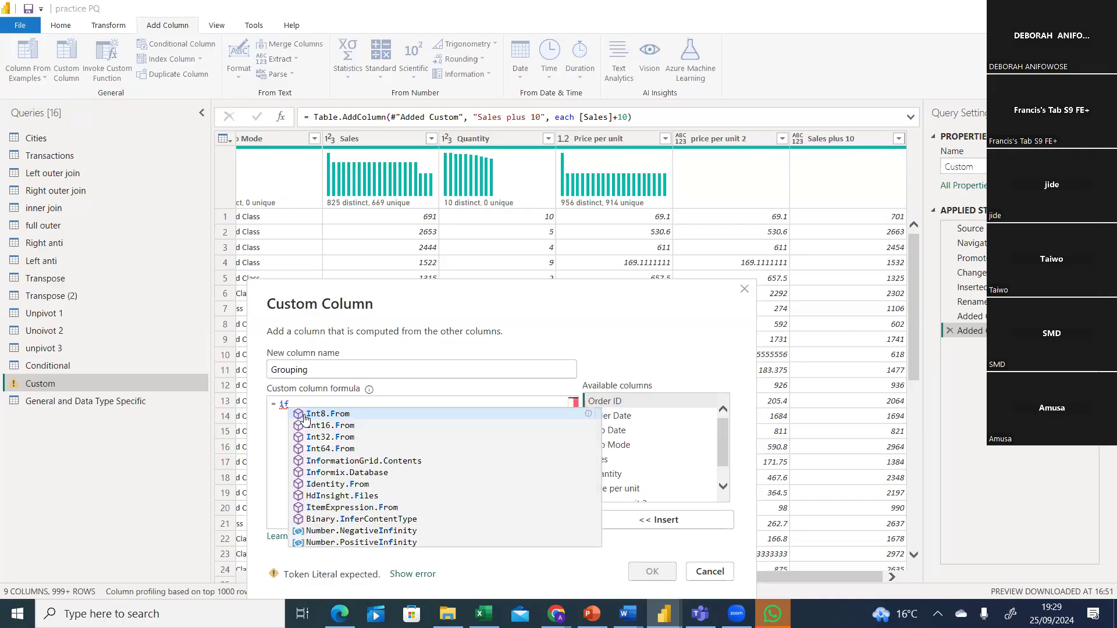
click(304, 415)
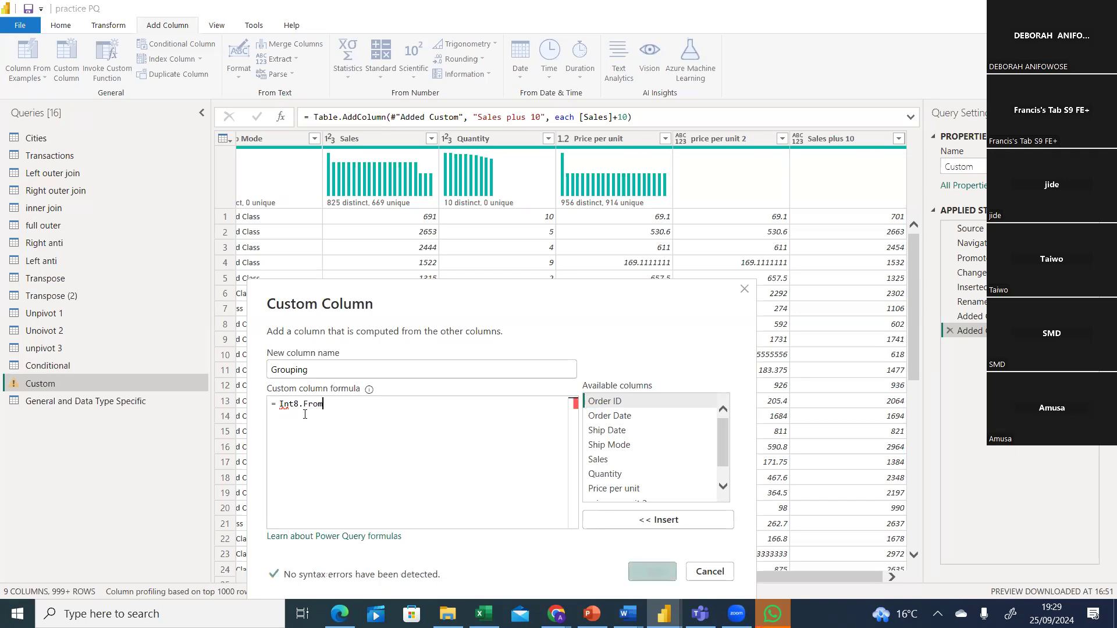
key(BackSpace)
key(BackSpace)
key(BackSpace)
key(BackSpace)
key(BackSpace)
key(BackSpace)
key(BackSpace)
key(BackSpace)
key(BackSpace)
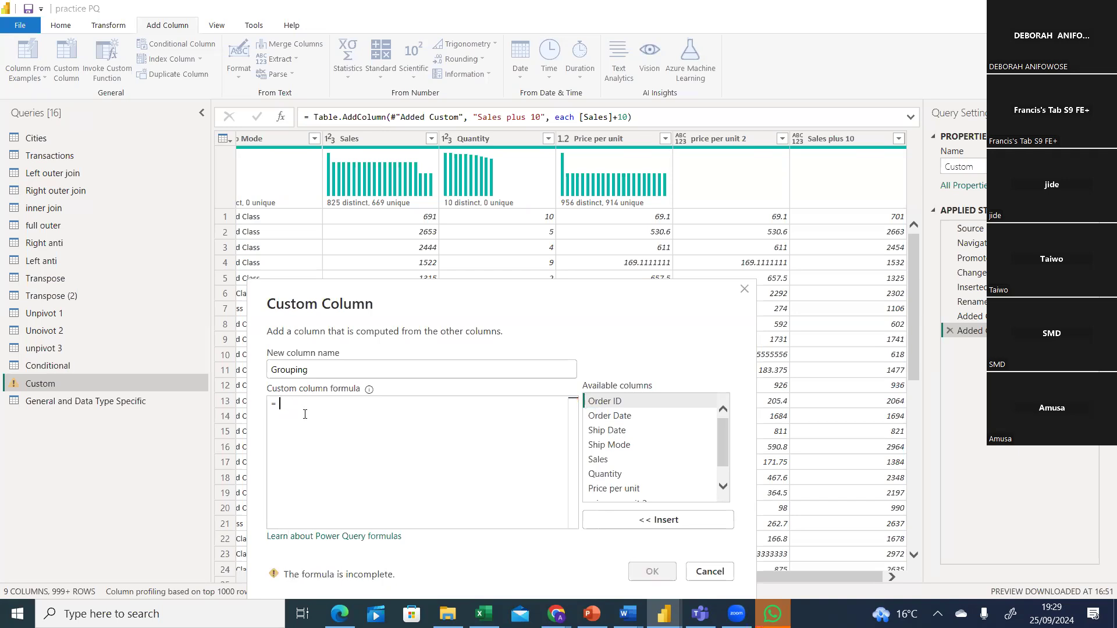
text(if)
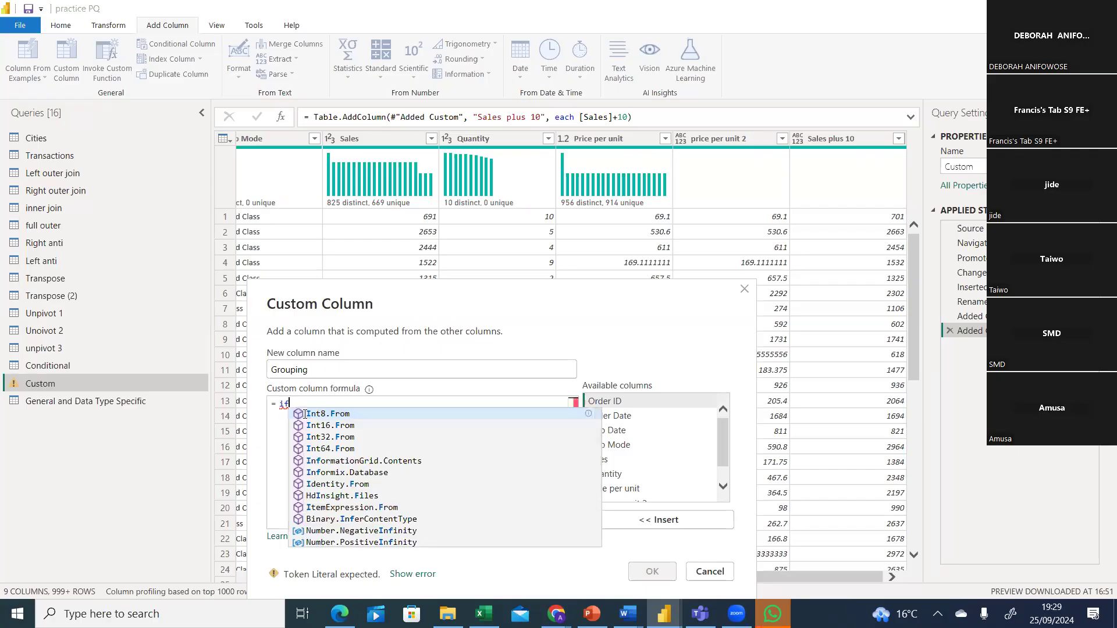
click(305, 415)
key(BackSpace)
key(BackSpace)
key(BackSpace)
key(BackSpace)
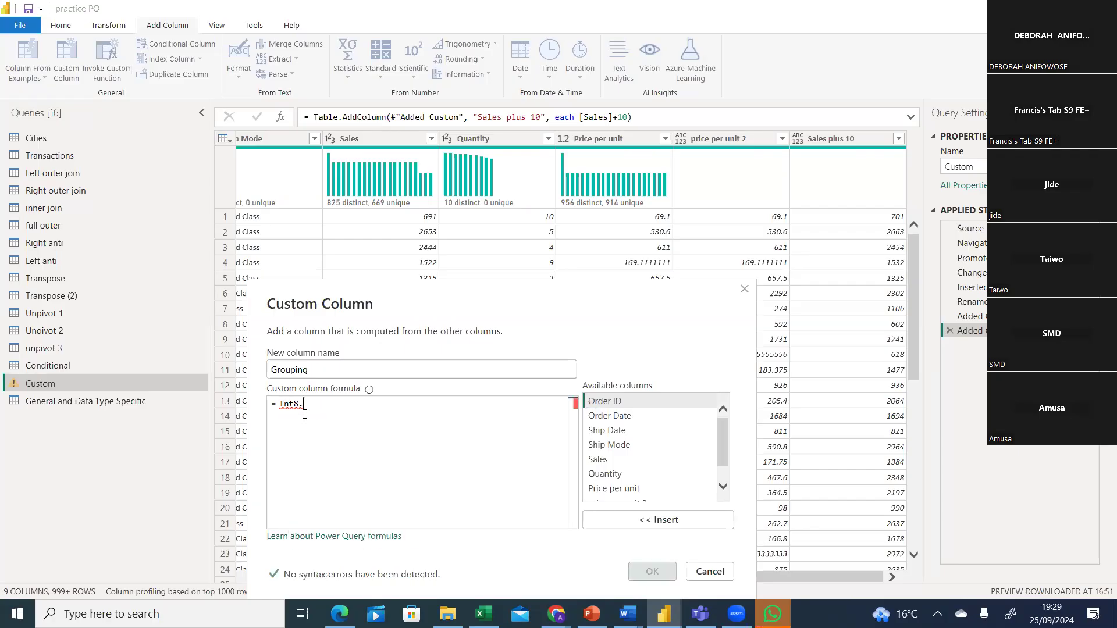
key(BackSpace)
key(BackSpace)
key(BackSpace)
key(BackSpace)
key(BackSpace)
text(if)
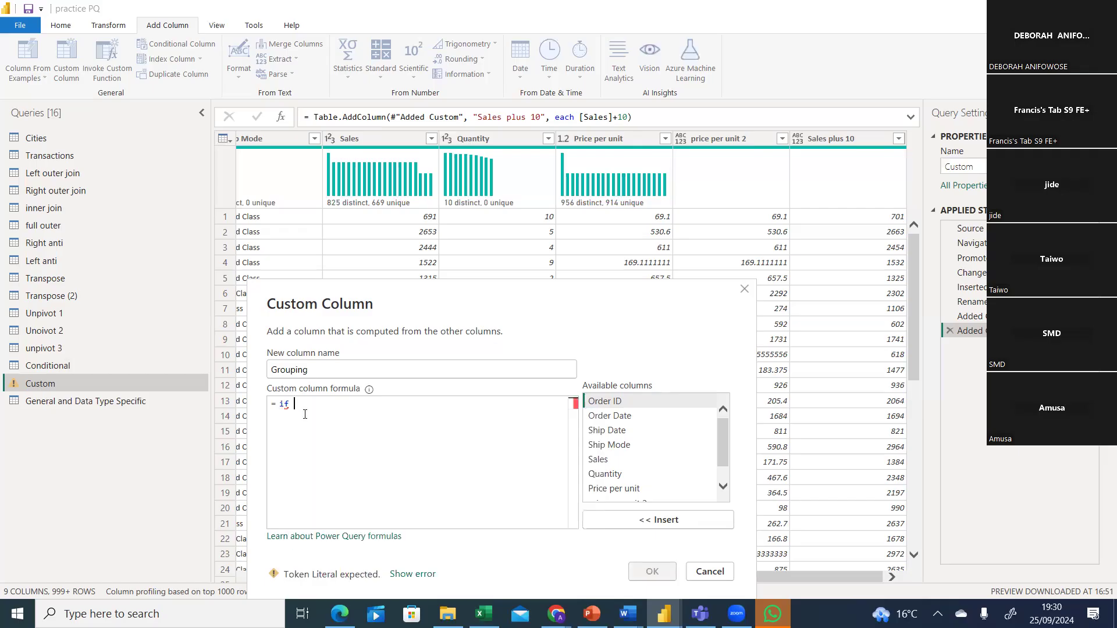
key(BackSpace)
key(BackSpace)
key(BackSpace)
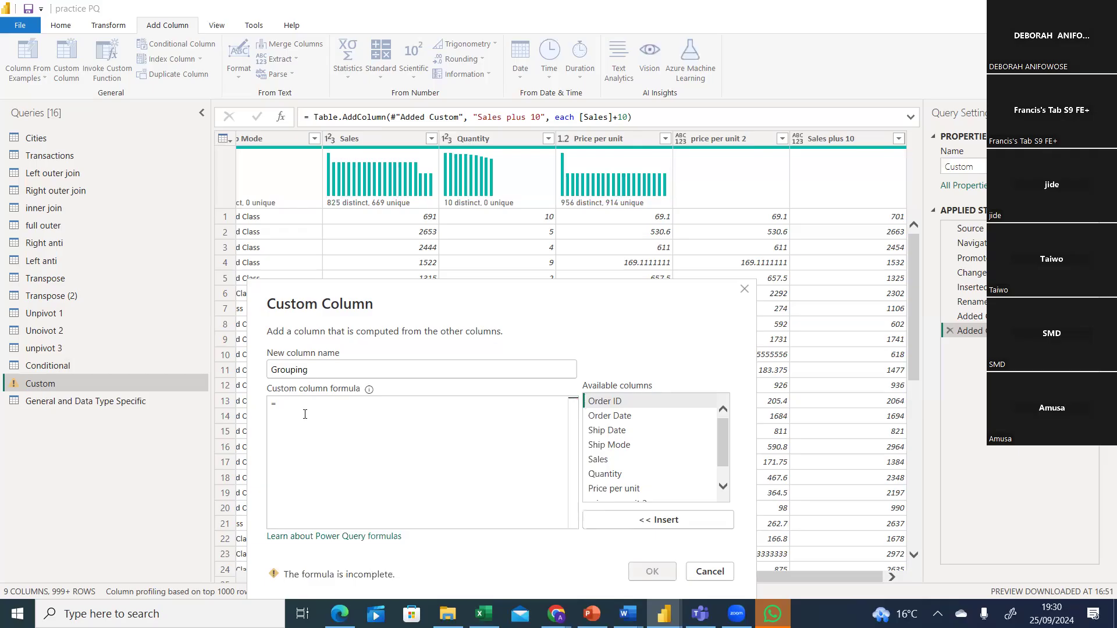
text(IF)
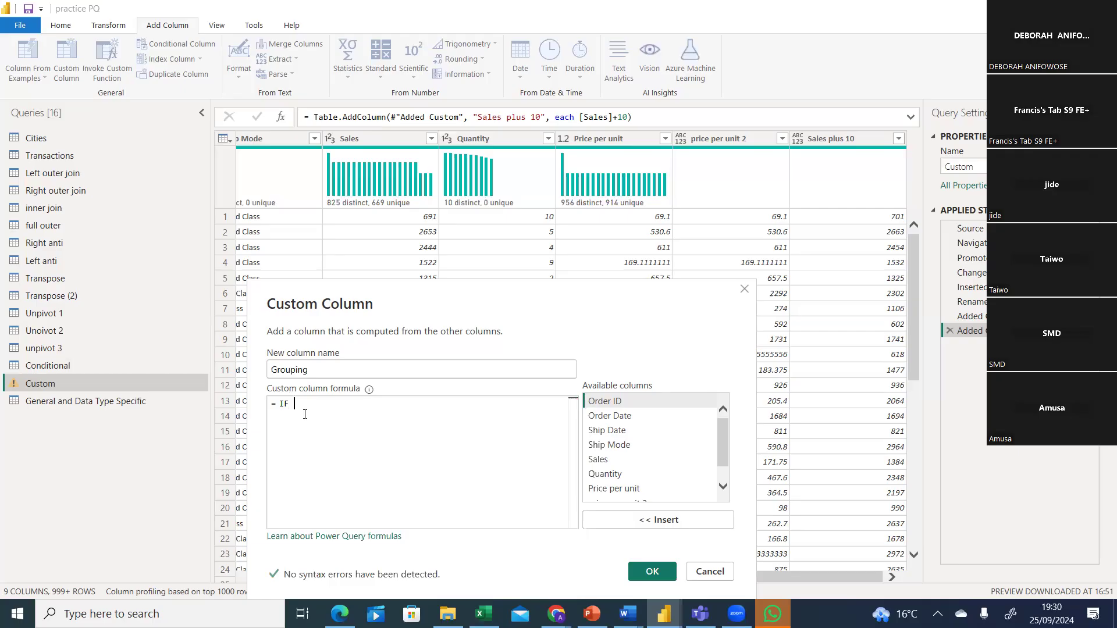
key(BackSpace)
key(BackSpace)
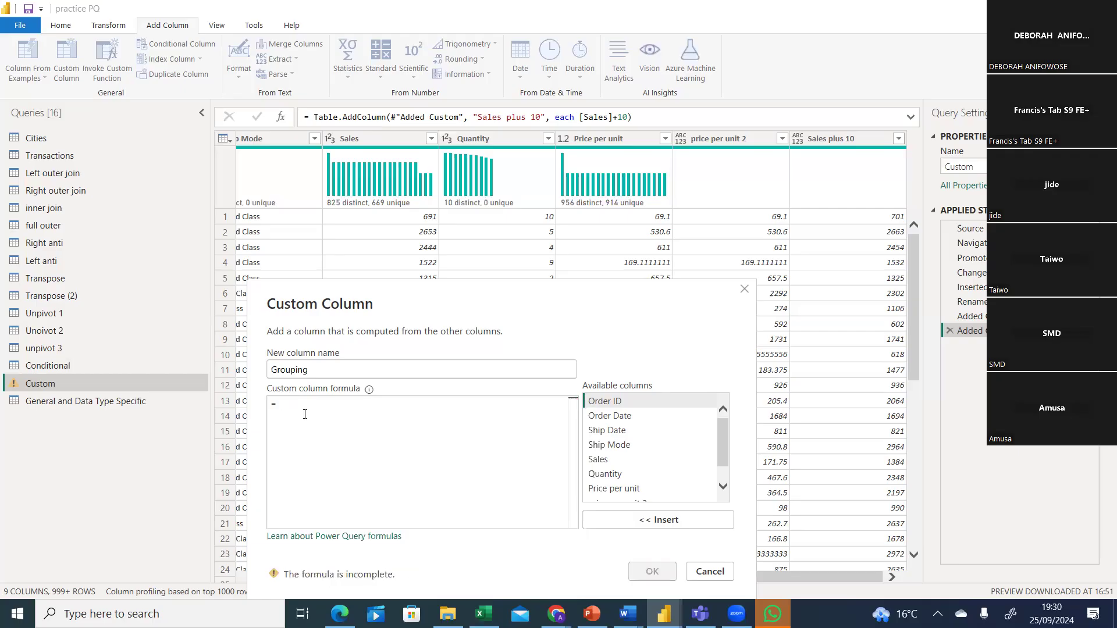
Enter the first condition of the Grouping formula: if [Quantity] < 5 then "less than 5"
text(if)
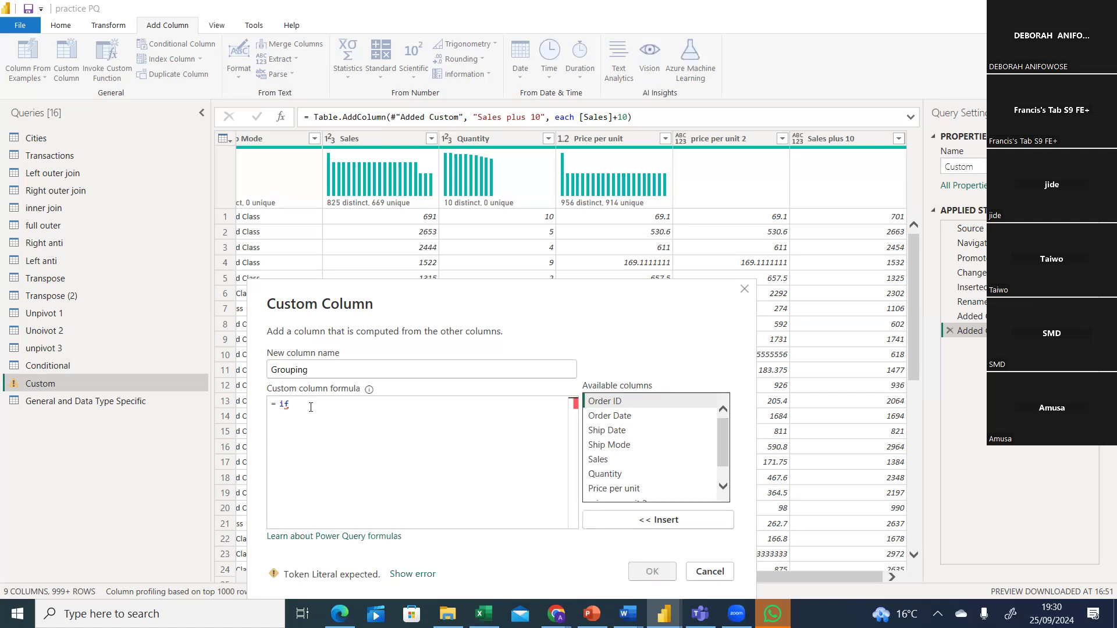
click(292, 410)
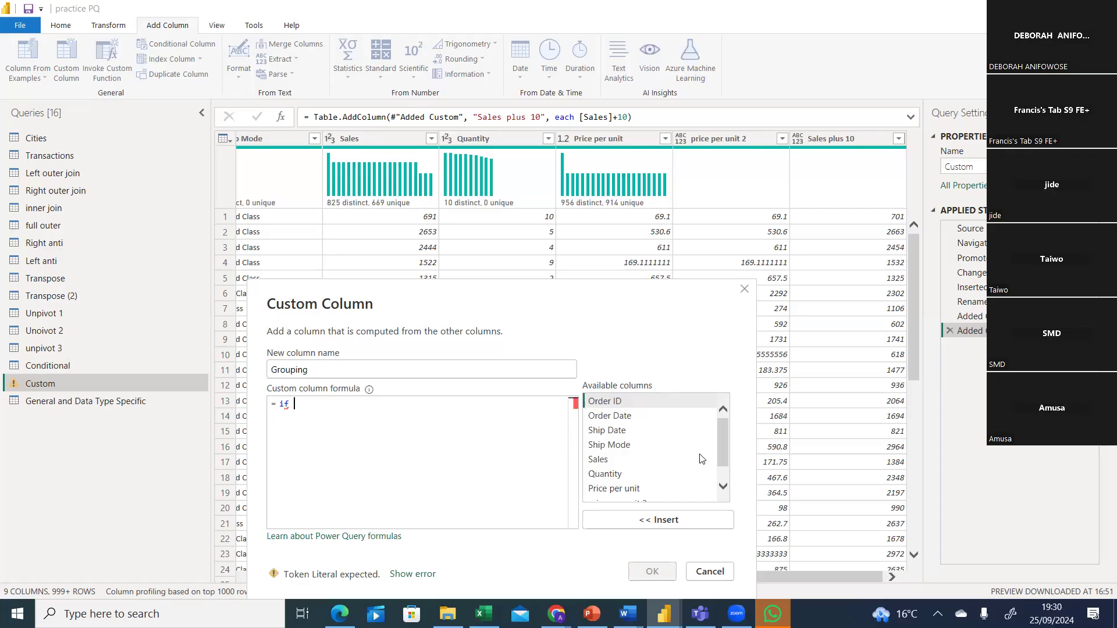
click(724, 488)
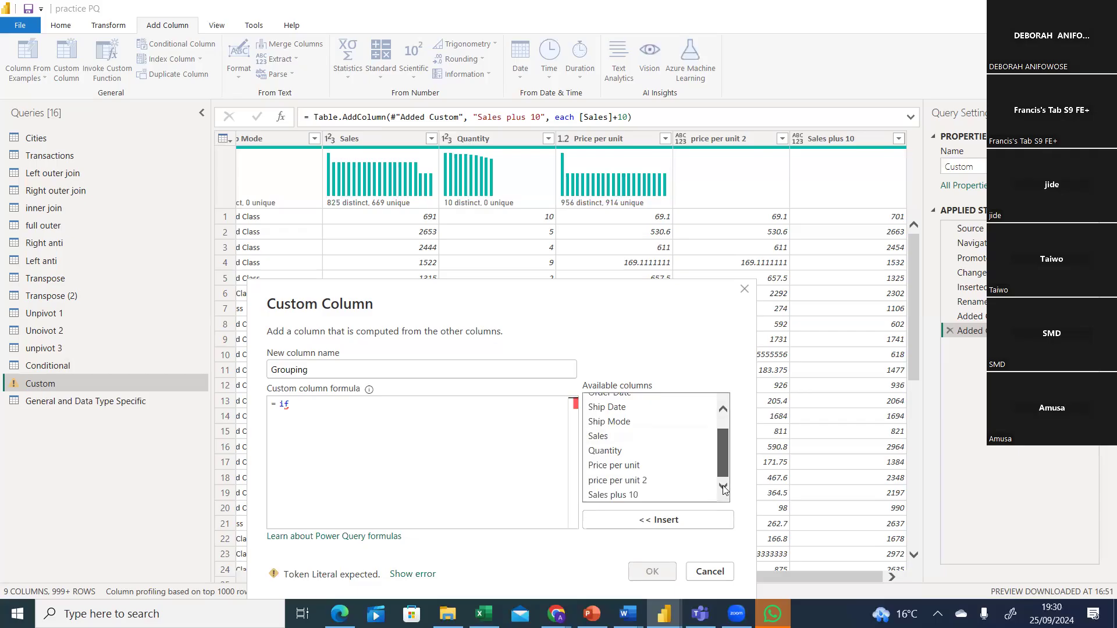
click(621, 457)
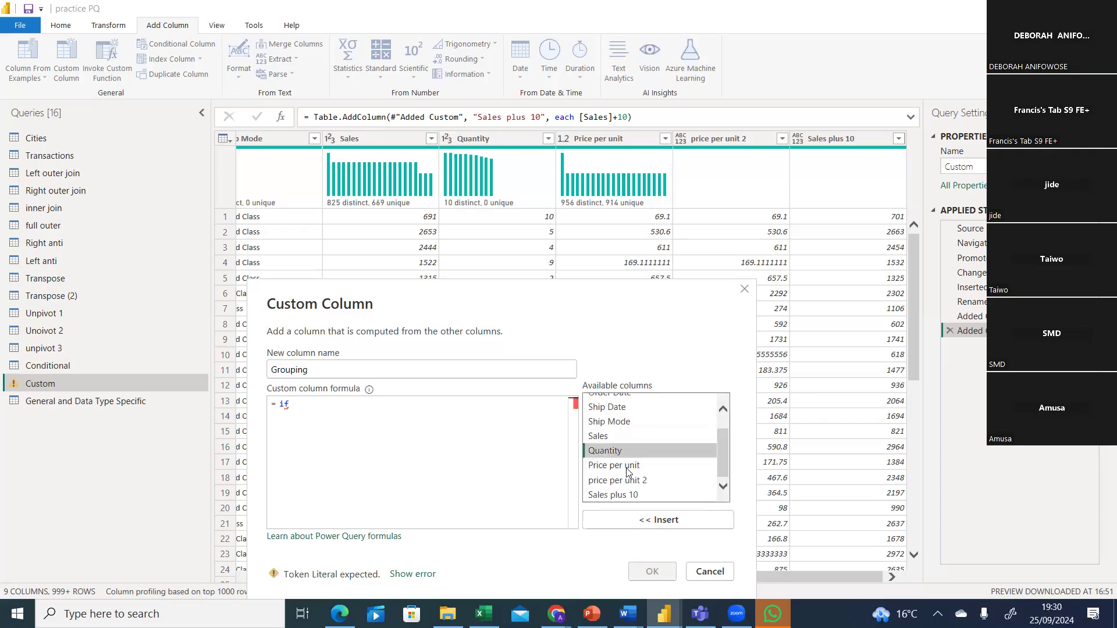
click(650, 527)
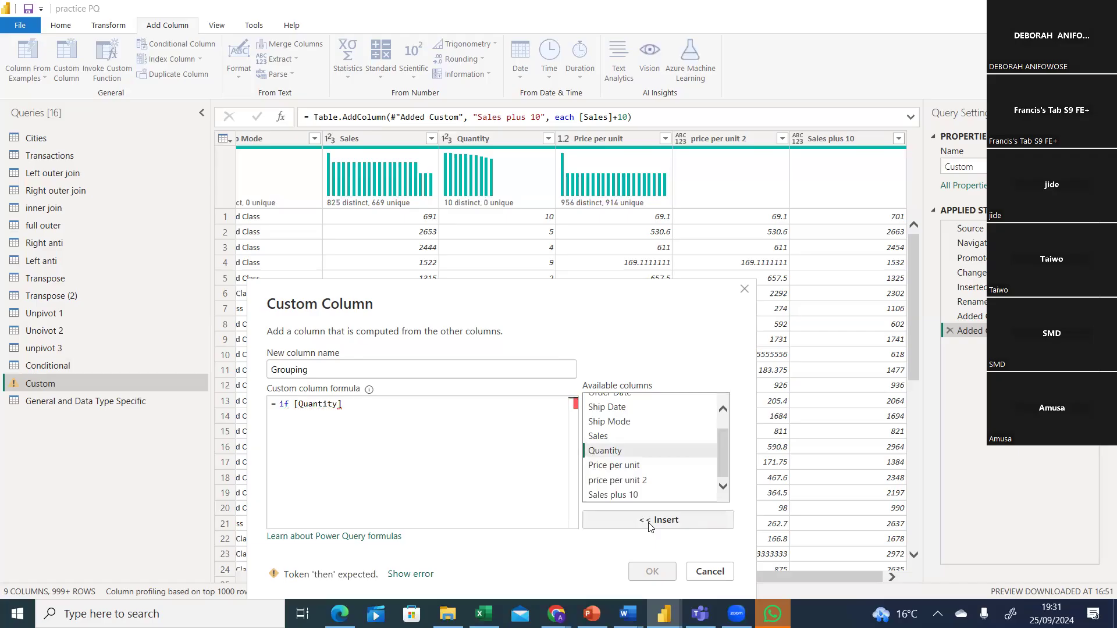
text(<)
text(5 then)
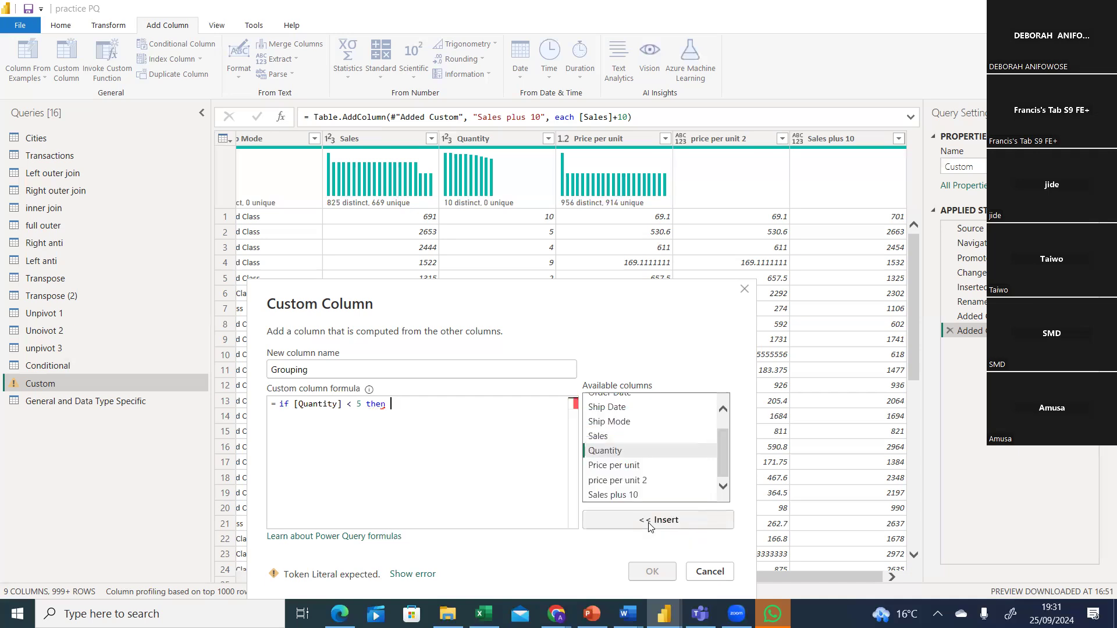
text(")
text(less)
text(tha)
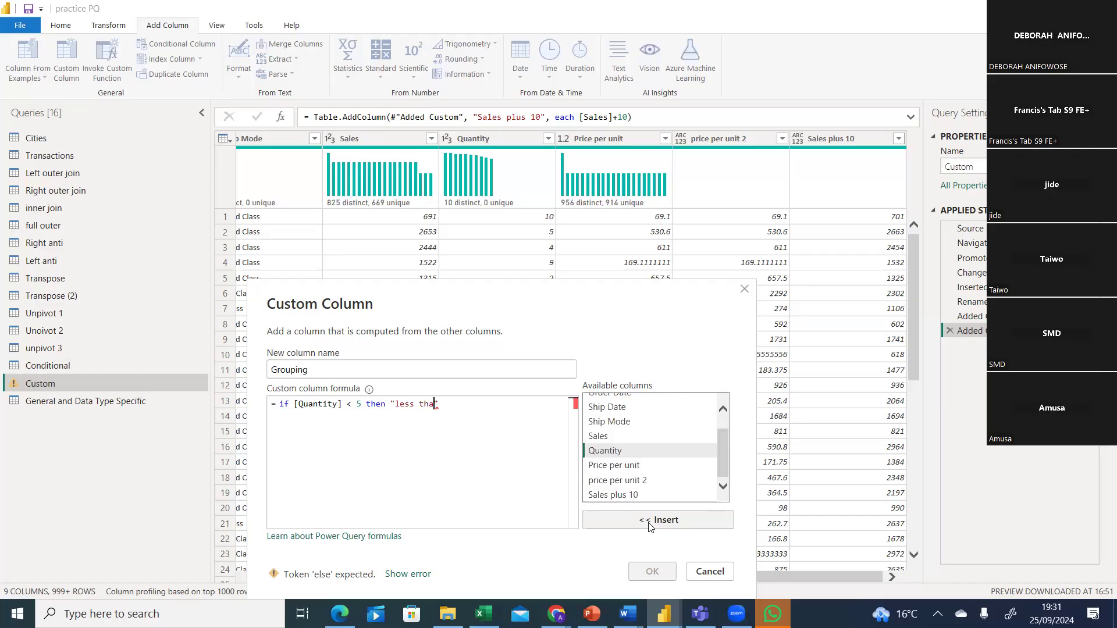
text(n 5")
Add a second line to the Grouping formula: else if [Quantity] < 10 then "between 5 and 10"
key(Return)
text(else )
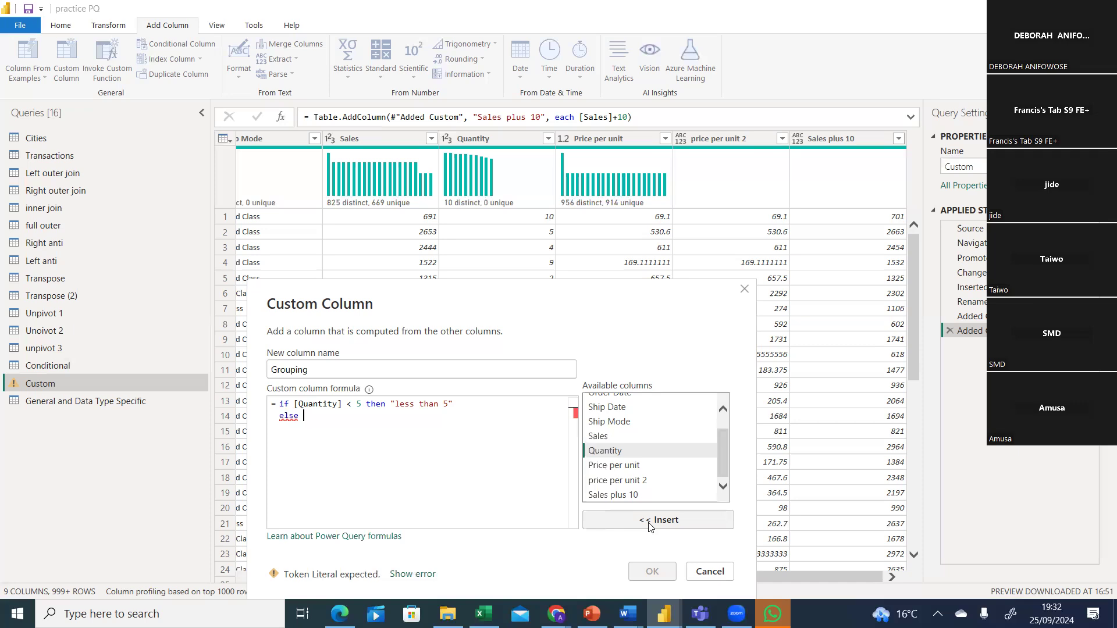
text(if)
click(648, 520)
text(<10)
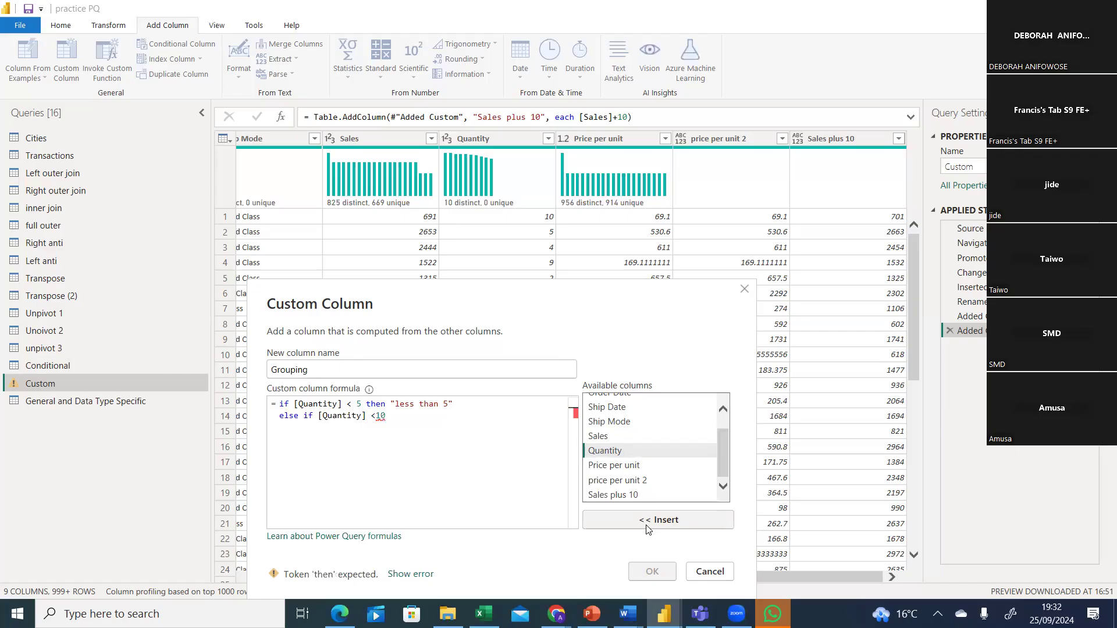
key(BackSpace)
key(BackSpace)
text(10 then "be)
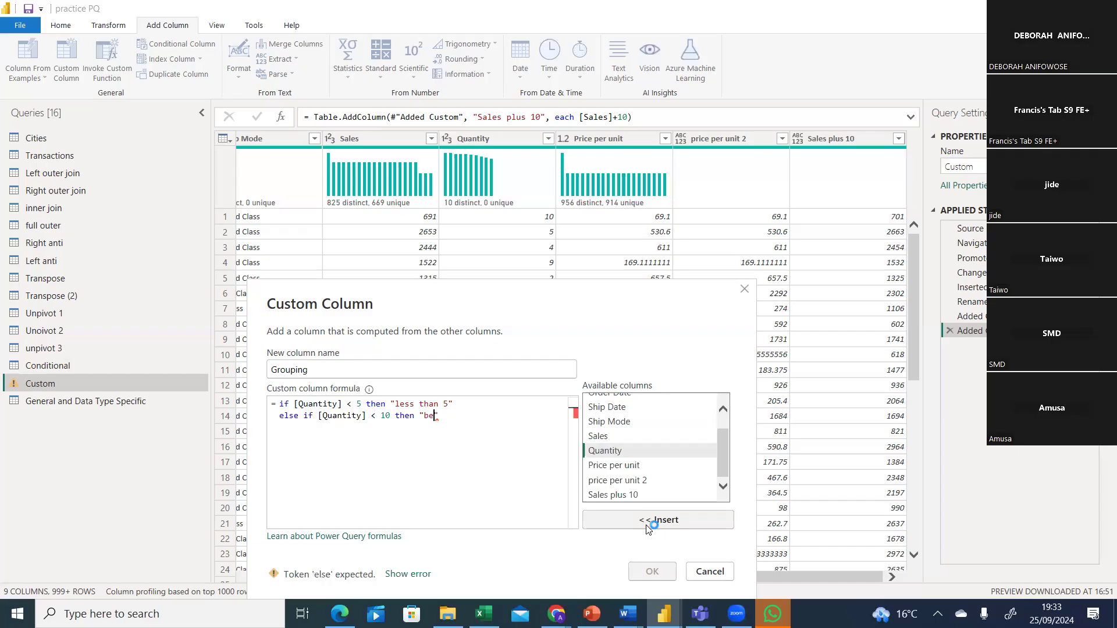
text(tween 5 and 10)
key(BackSpace)
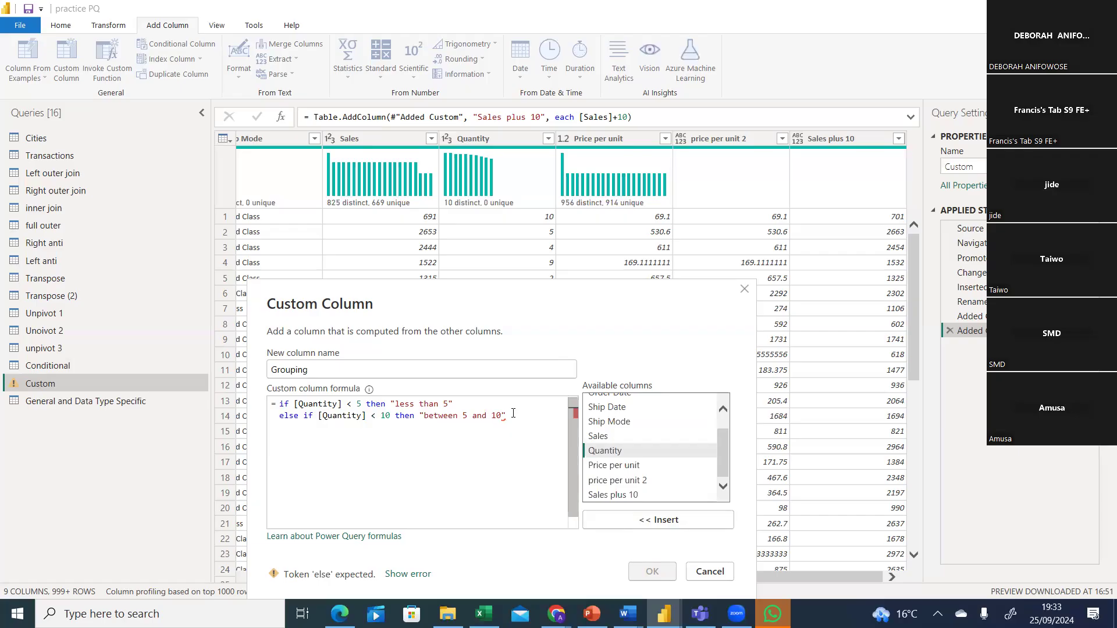
Complete the Grouping formula with a final line: else " above 10"
key(Return)
key(Return)
text(else)
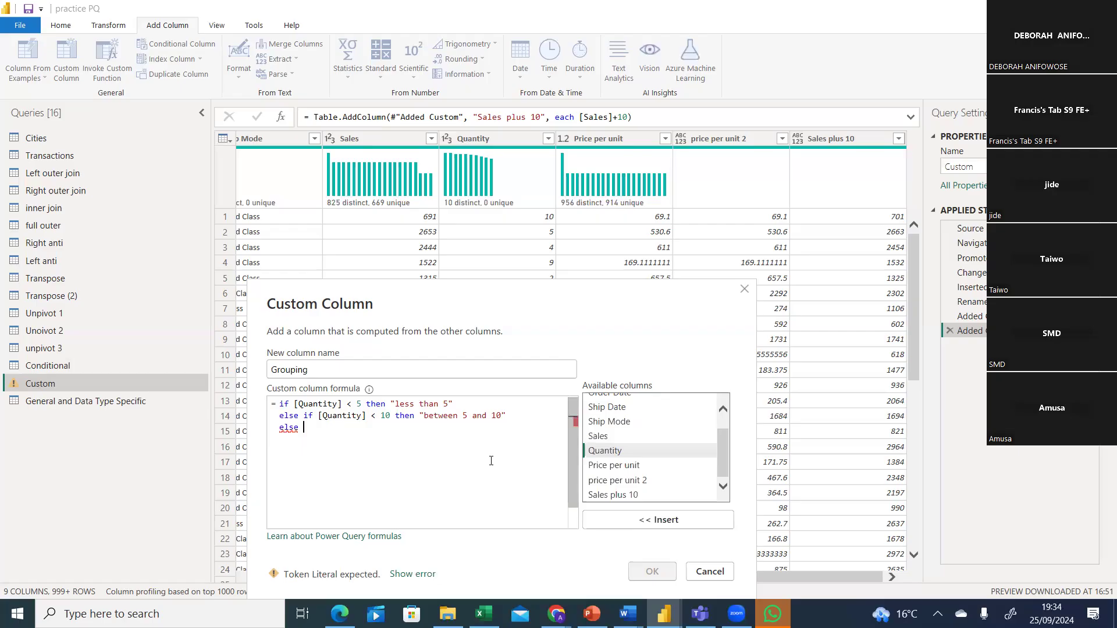
text( ")
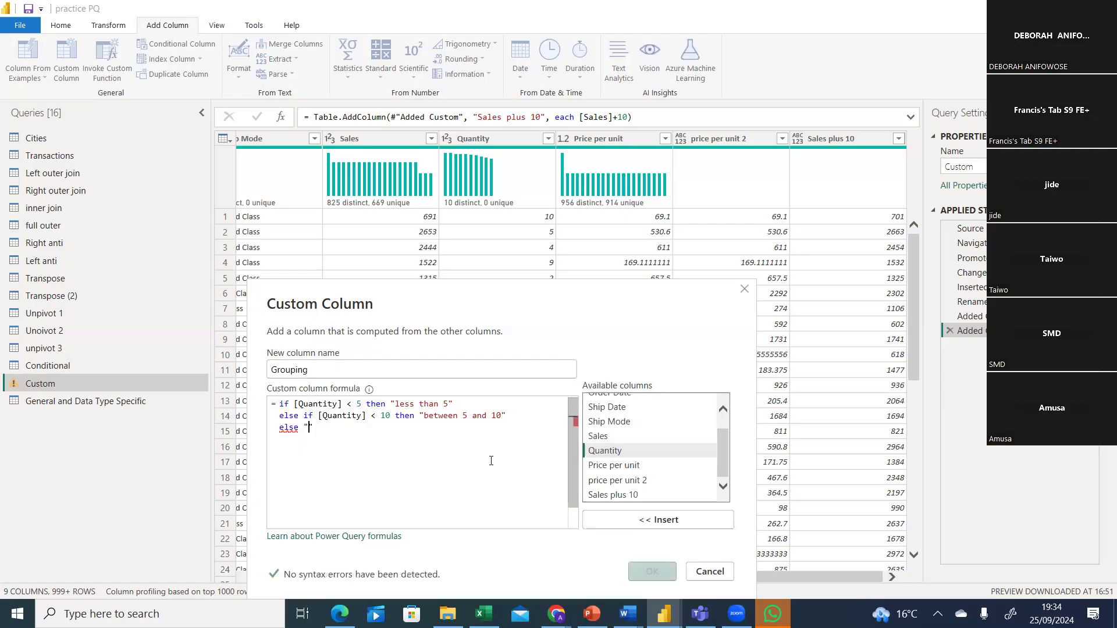
text( above )
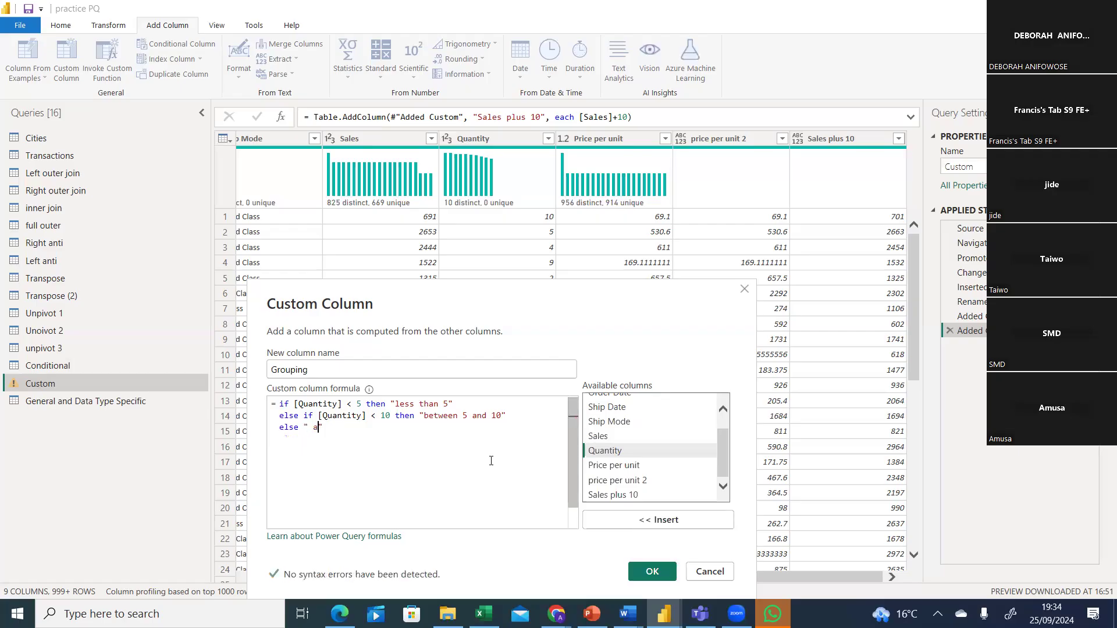
text(10)
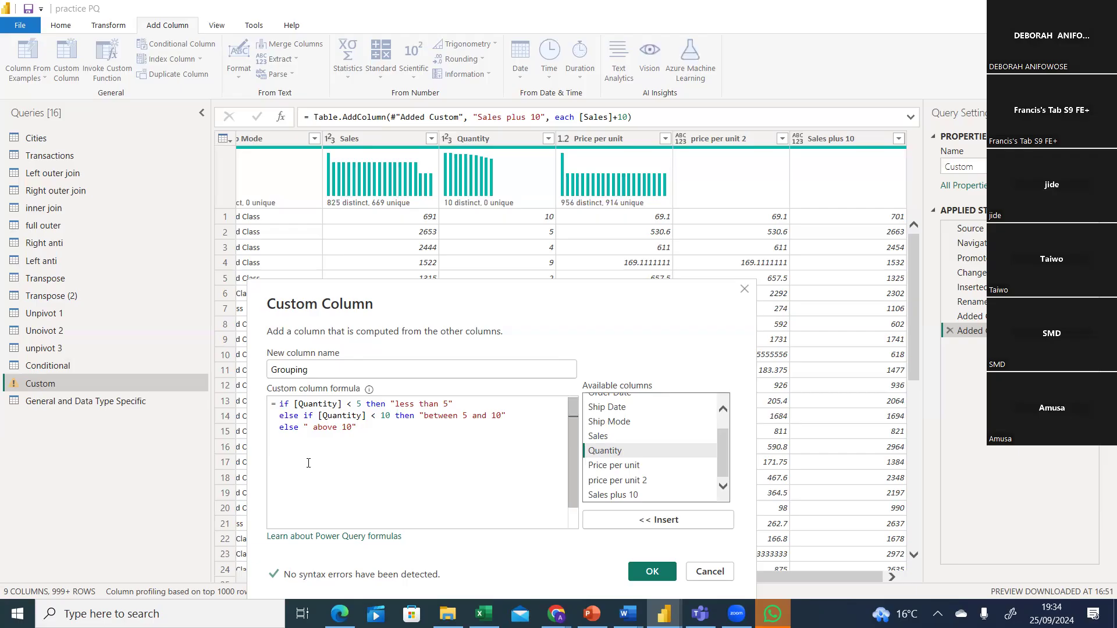
Extend the new column's name to "Grouping Quantity" and create the custom column
click(328, 372)
text(Quant)
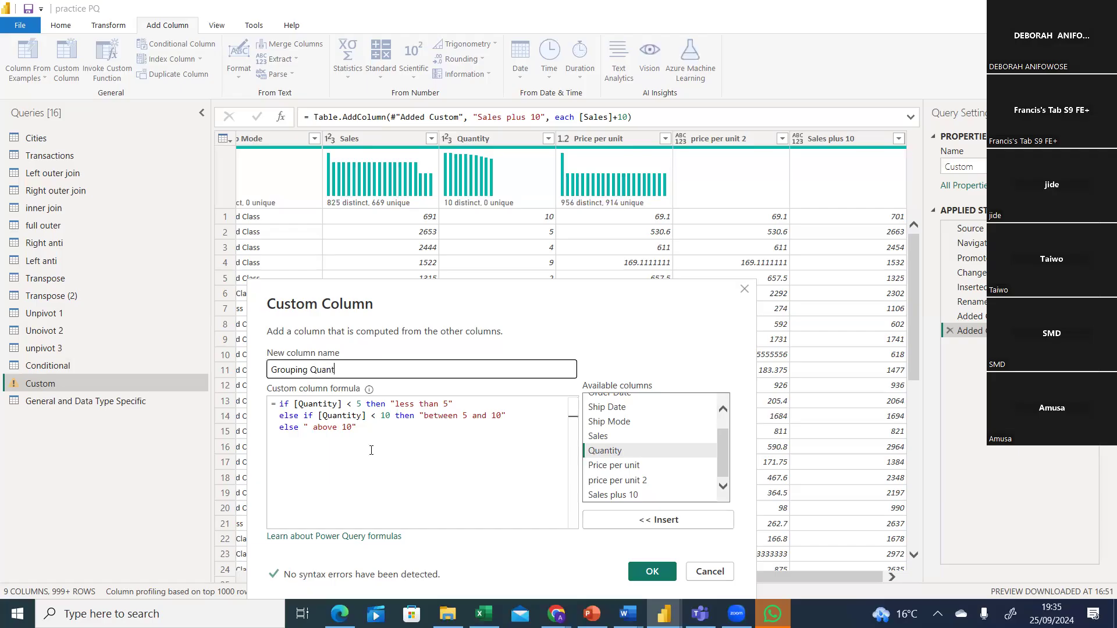
text(ity)
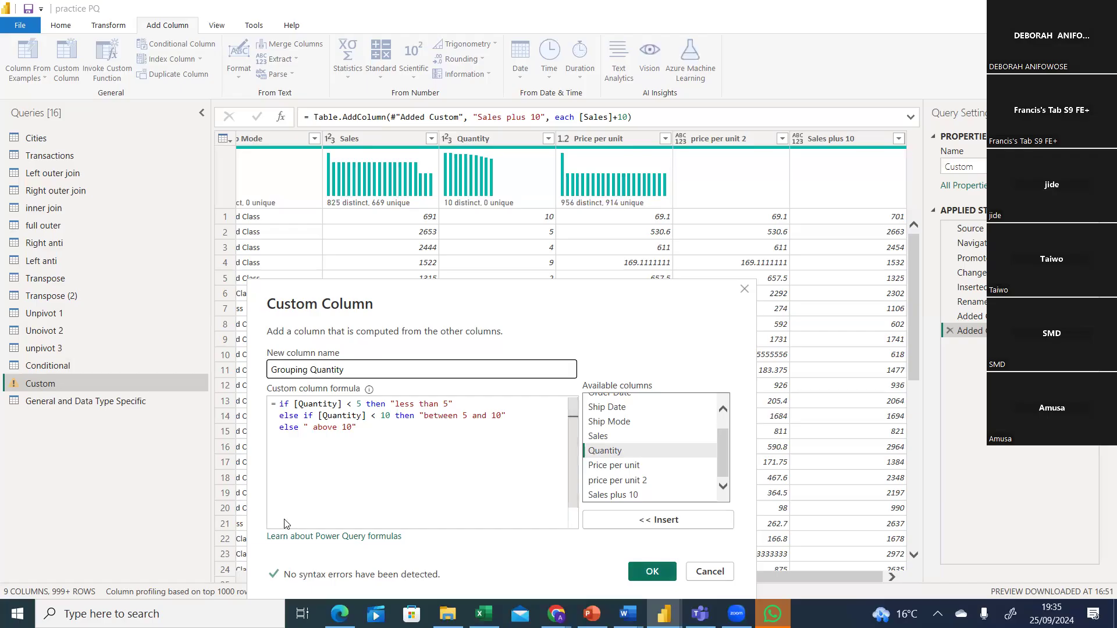
click(647, 572)
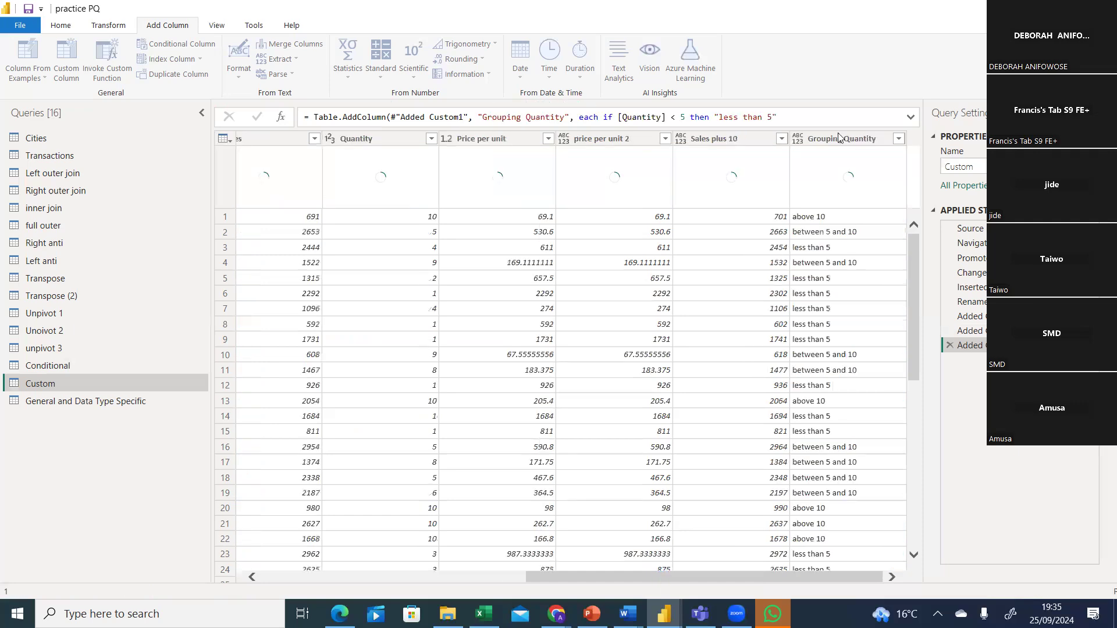
Move the Grouping Quantity column so it sits directly after the Quantity column
click(835, 141)
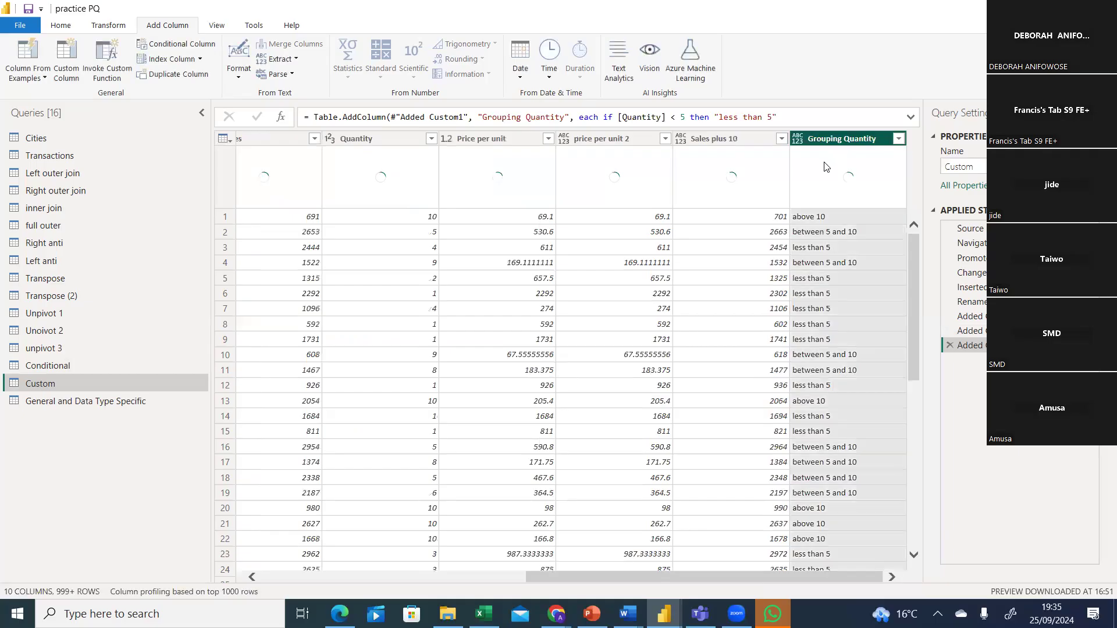
drag(834, 140, 468, 141)
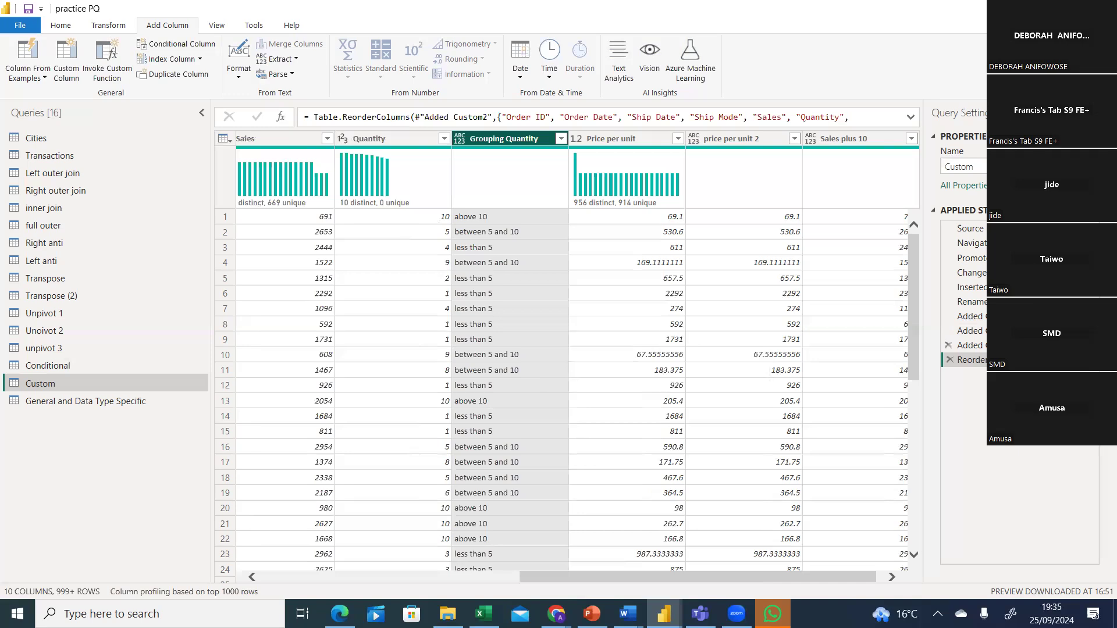
Open the settings of the applied step that adds Grouping Quantity and examine its conditions against the table data
click(999, 346)
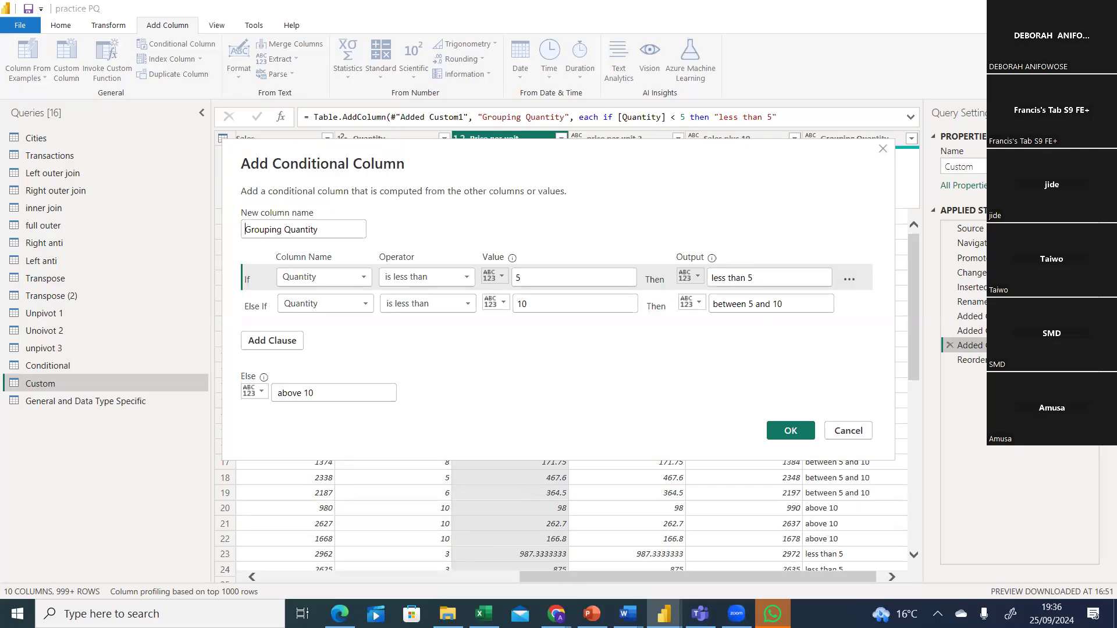
click(883, 149)
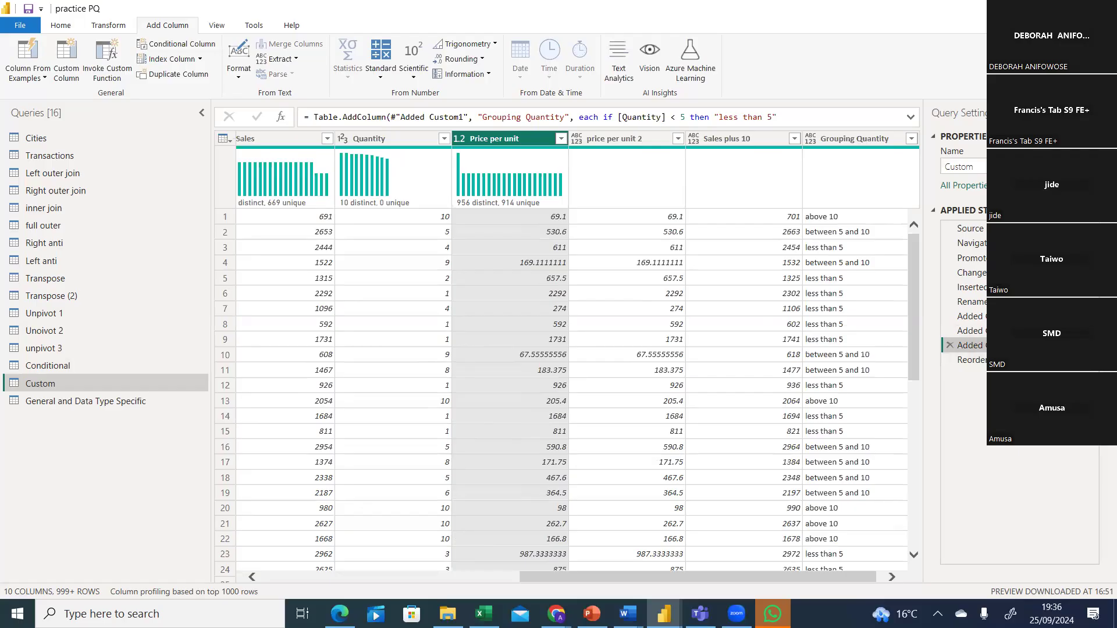
click(1090, 346)
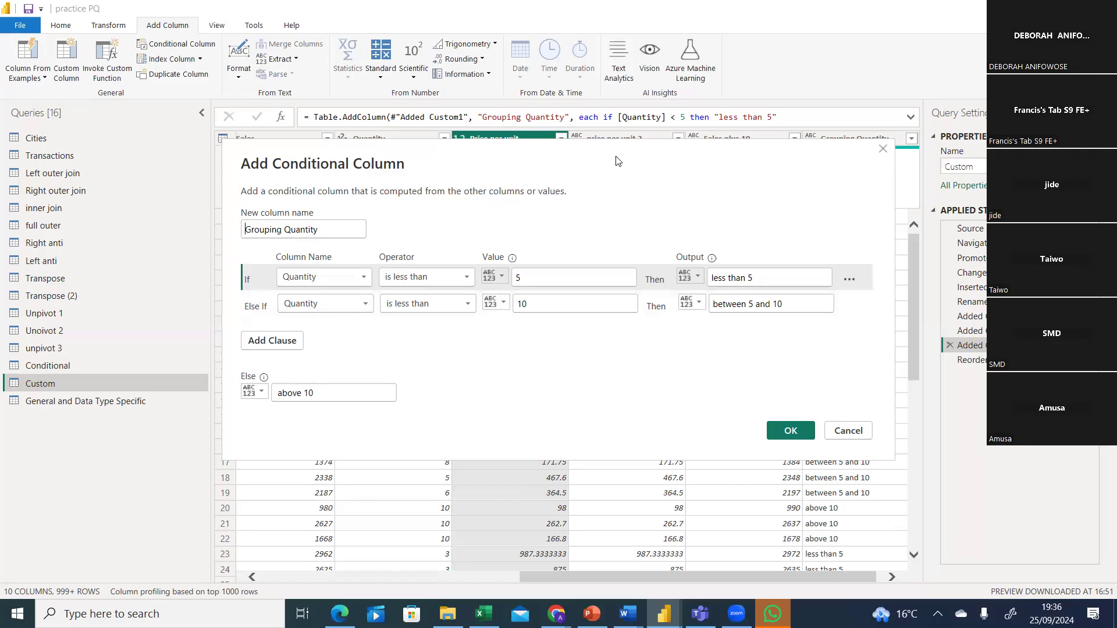
drag(539, 162, 540, 204)
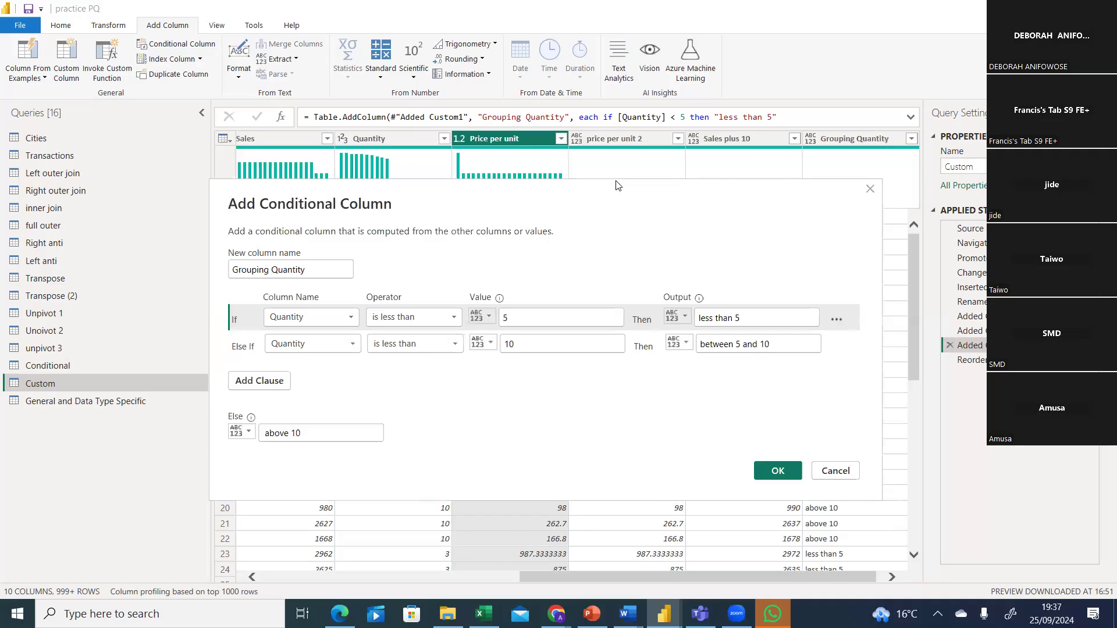
drag(395, 211, 398, 216)
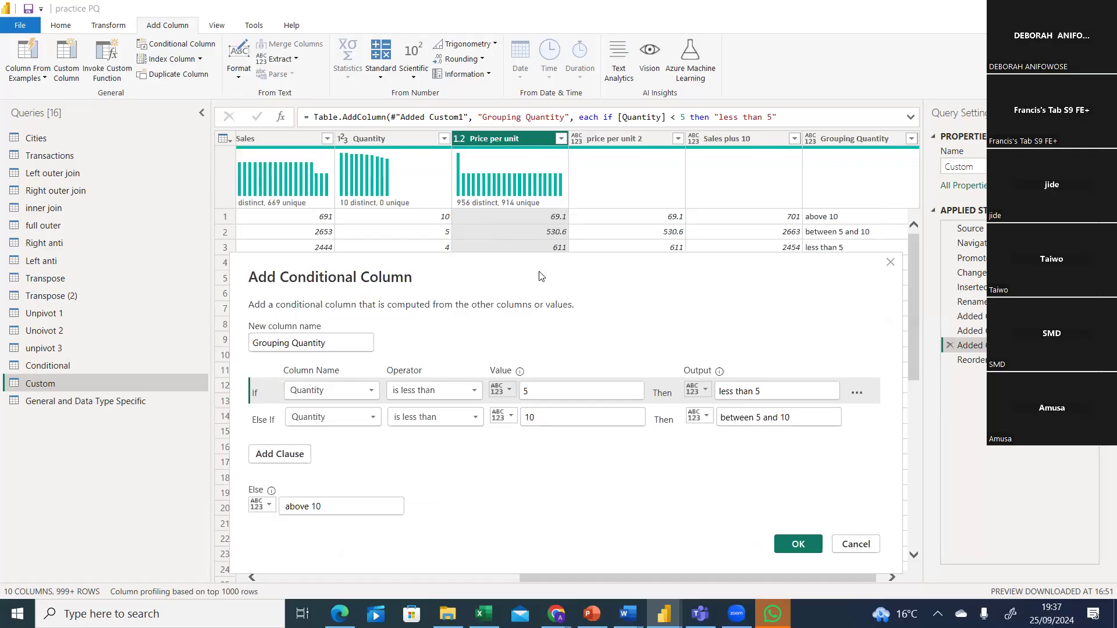
drag(539, 272, 502, 308)
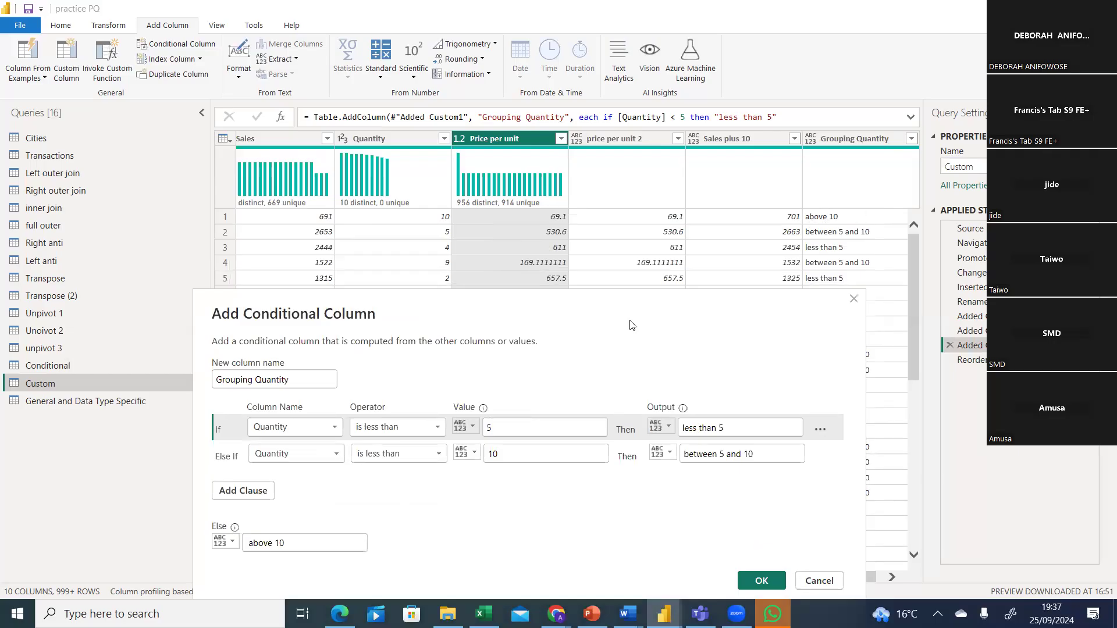
drag(632, 325, 661, 192)
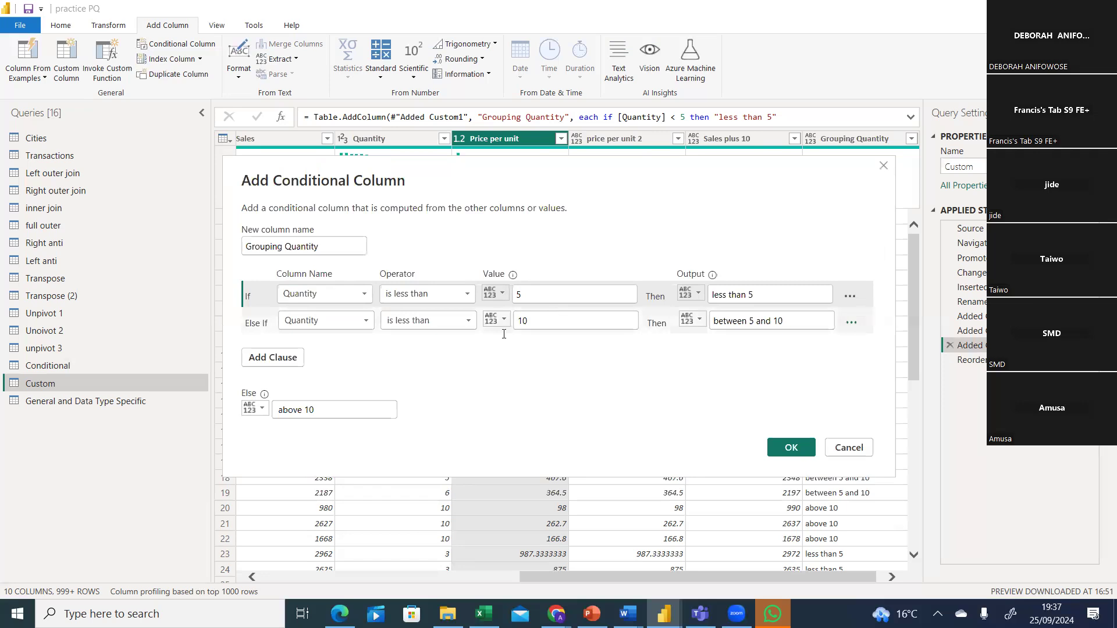
Try 9 as the comparison value of the Else If condition and restore it to 10
click(538, 321)
key(BackSpace)
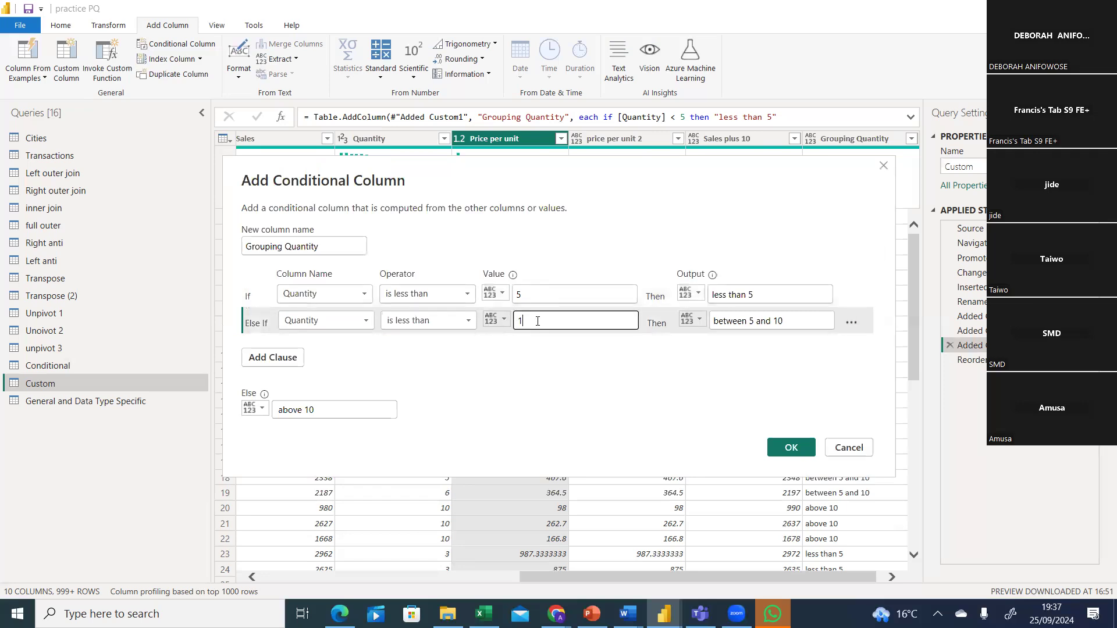
key(BackSpace)
text(9)
key(BackSpace)
text(10)
Set the Else If condition's operator to "is less than or equal to" and apply the conditional column changes
click(451, 326)
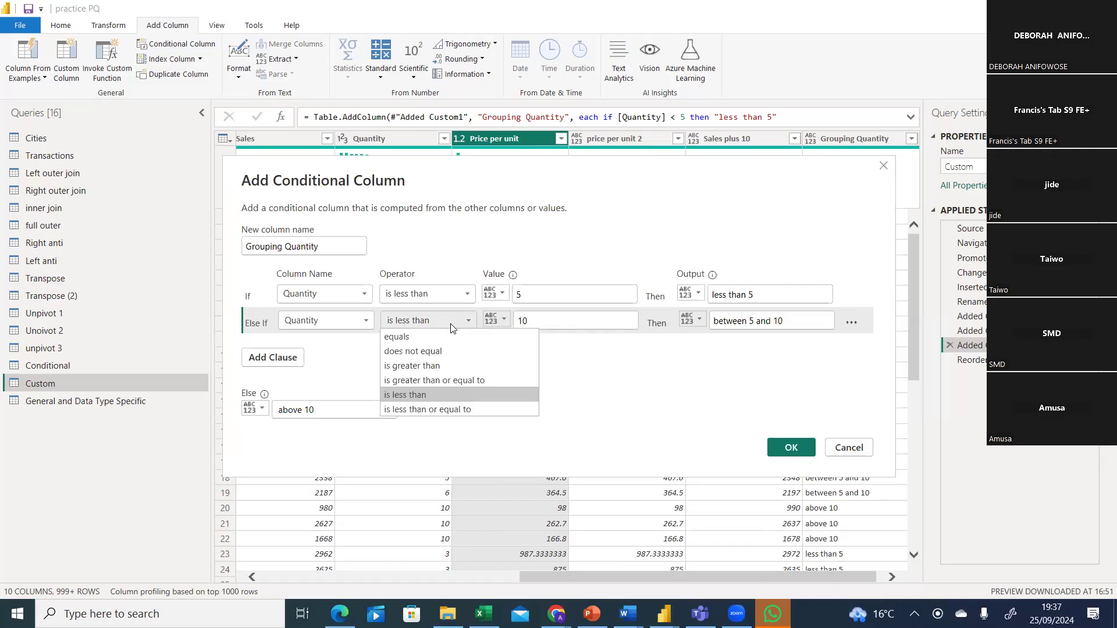
click(428, 410)
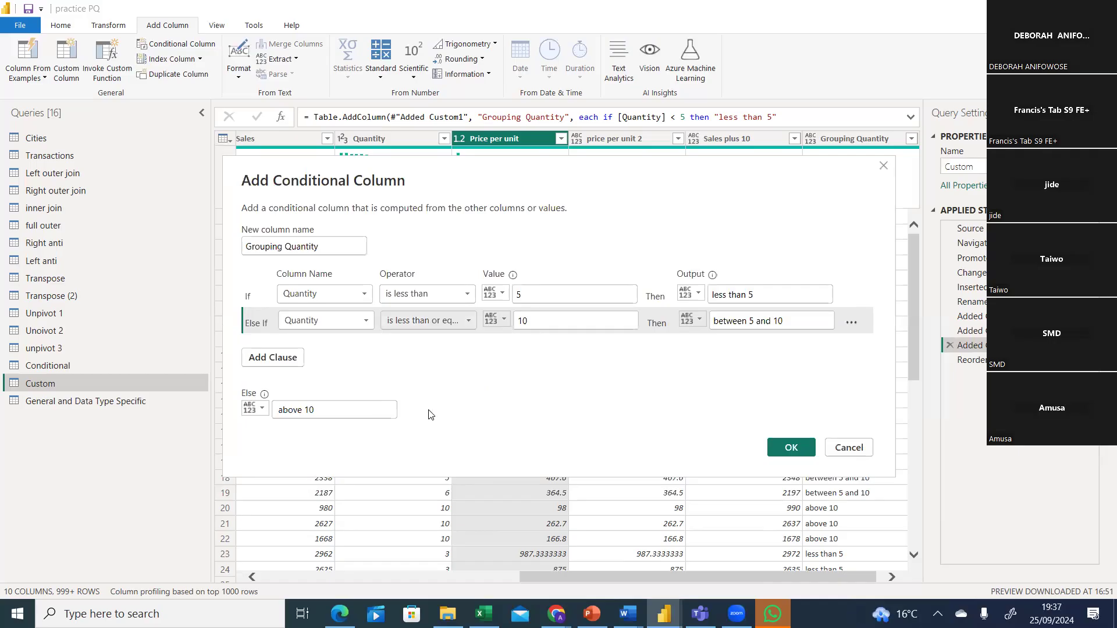
click(449, 324)
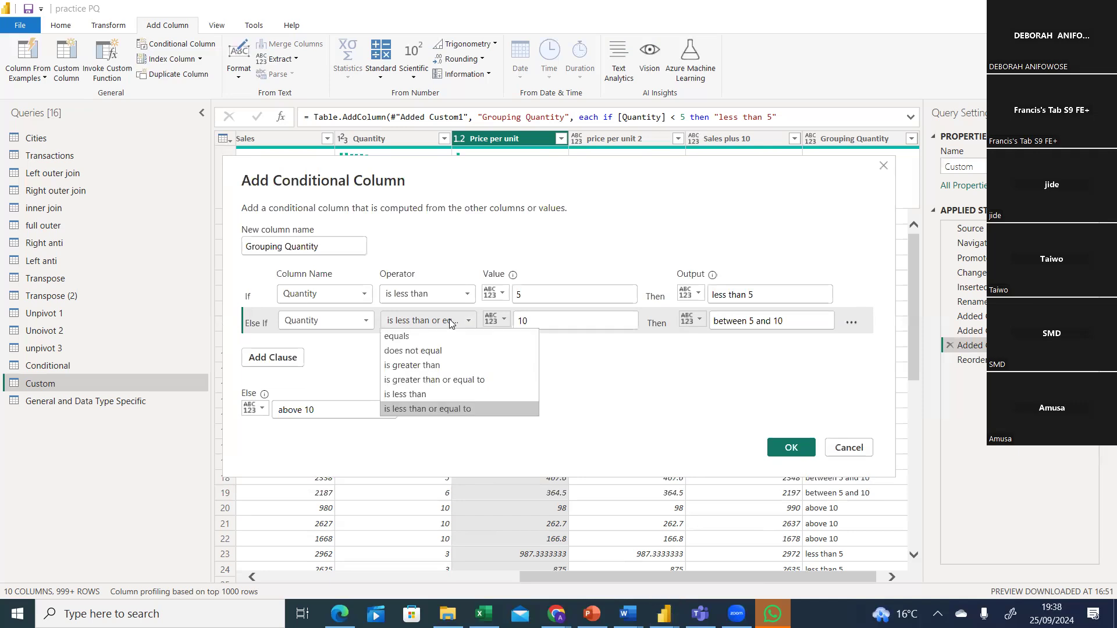
click(427, 409)
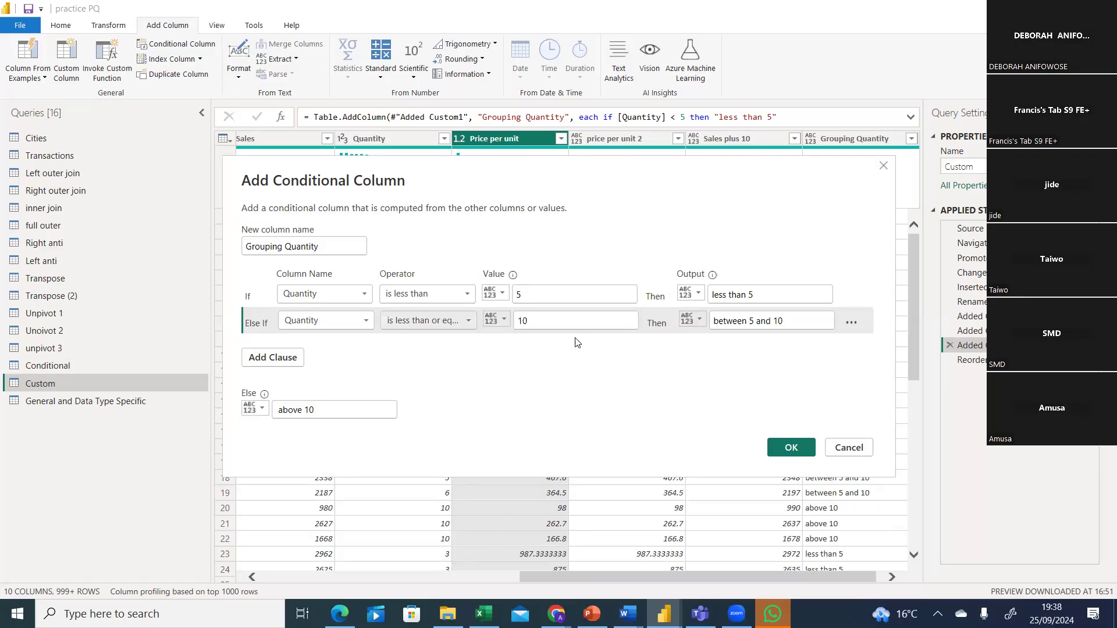
click(792, 447)
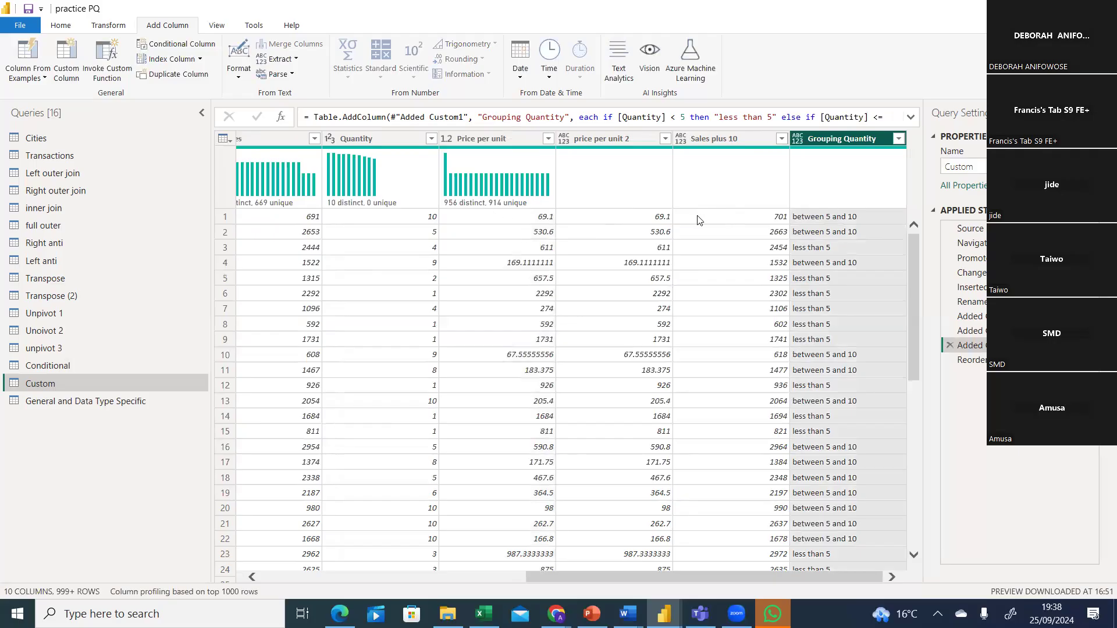
Reposition Grouping Quantity directly after Quantity again, accepting the insertion of an intermediate step, and leave the Custom query's name as it is
drag(832, 138, 460, 151)
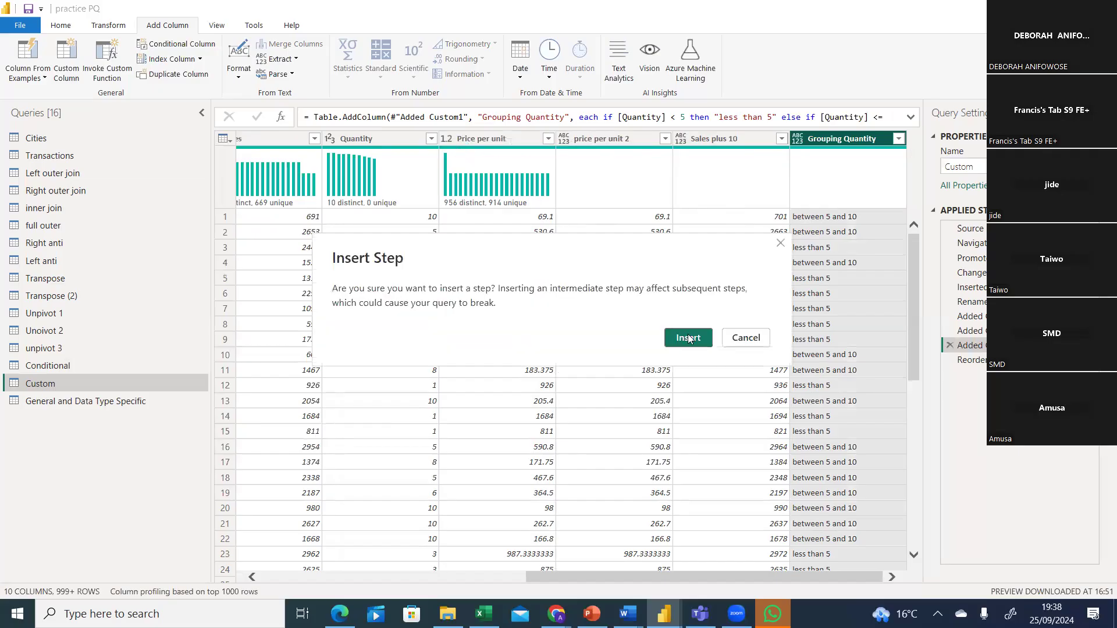
click(690, 338)
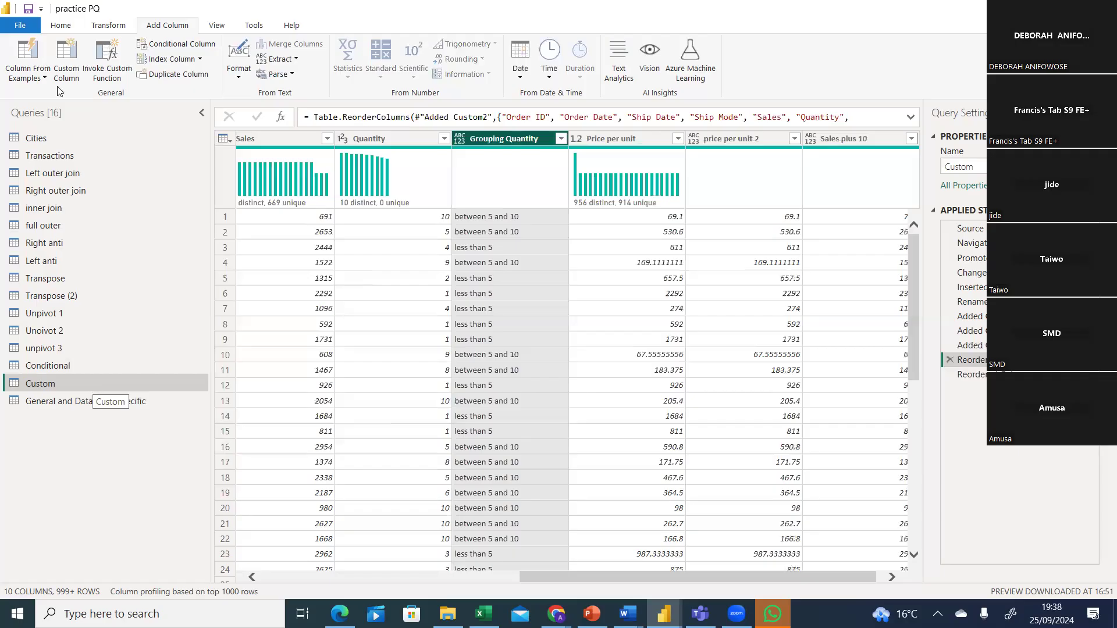
double_click(109, 384)
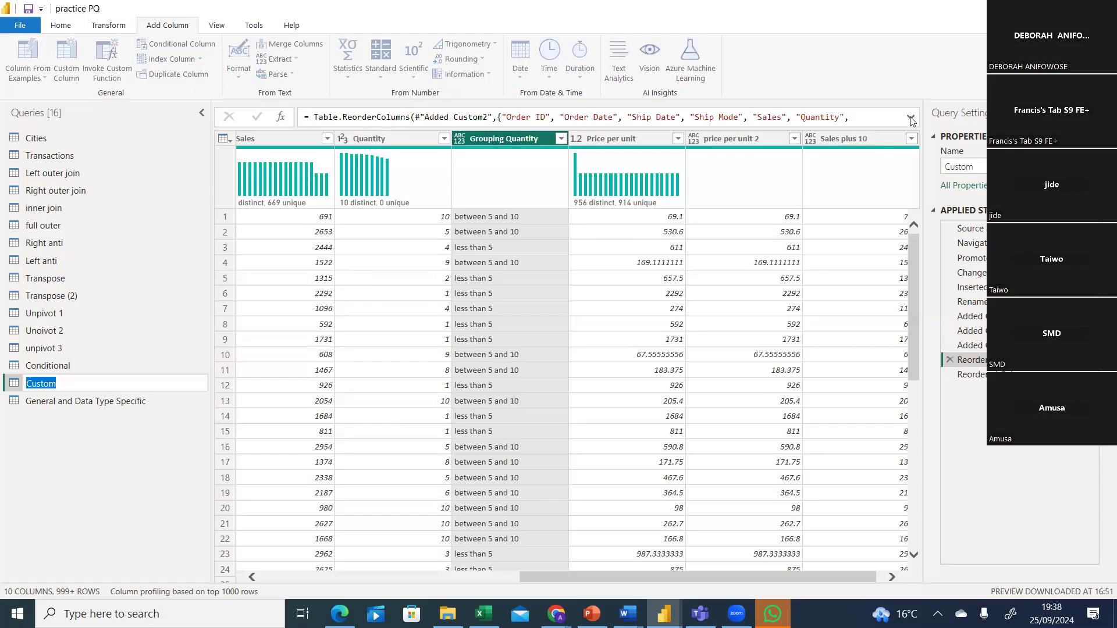
key(Return)
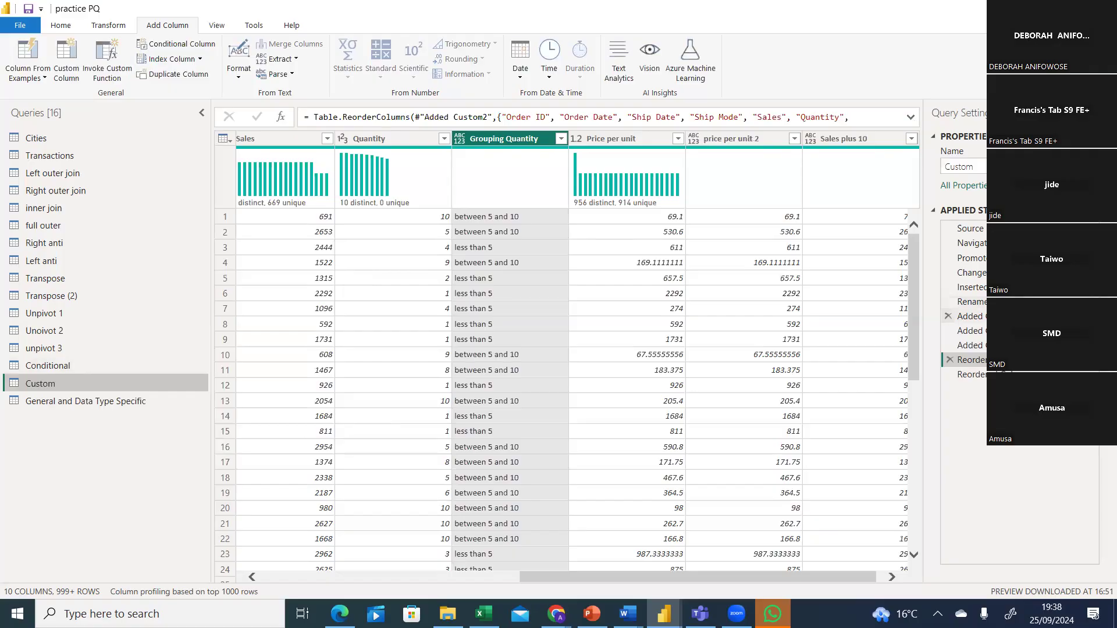
Select the applied step that adds Grouping Quantity and expand its full formula for reading
click(971, 331)
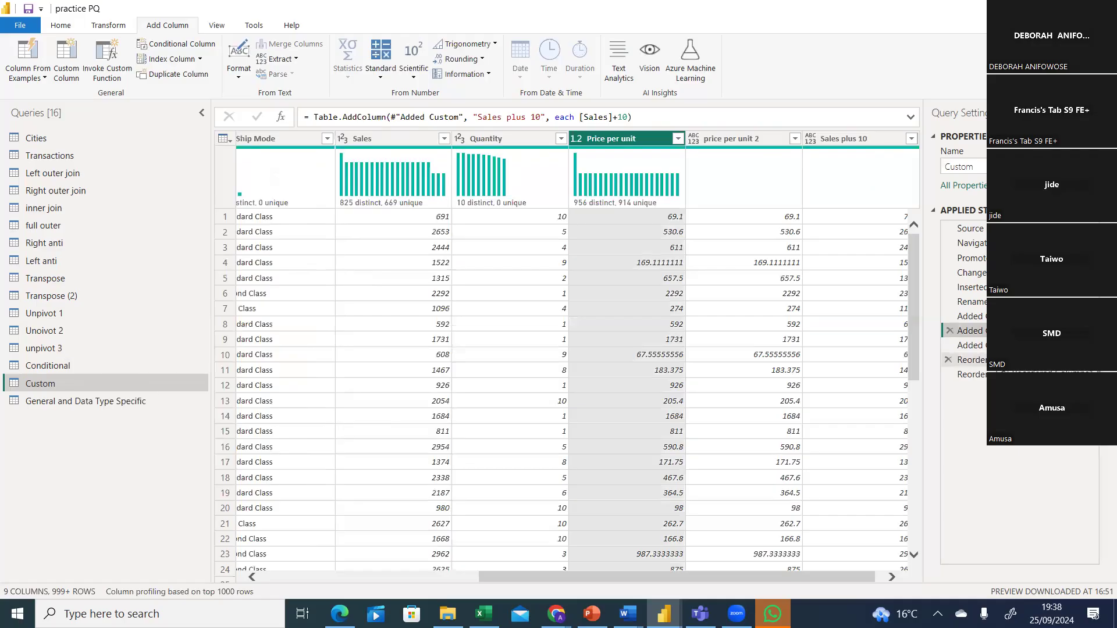
click(969, 345)
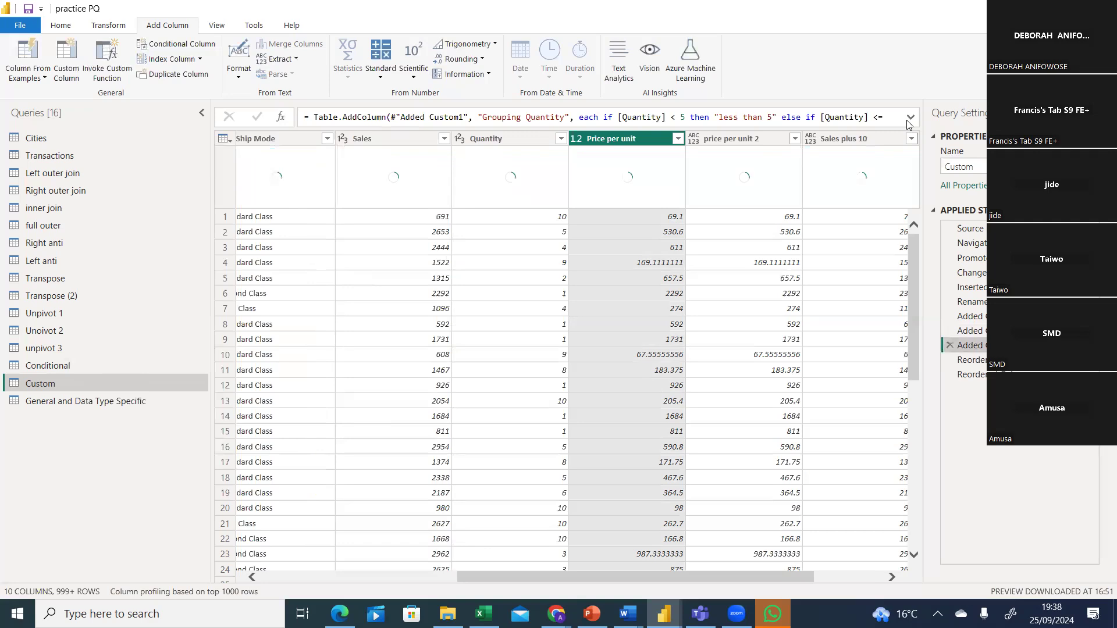
click(699, 120)
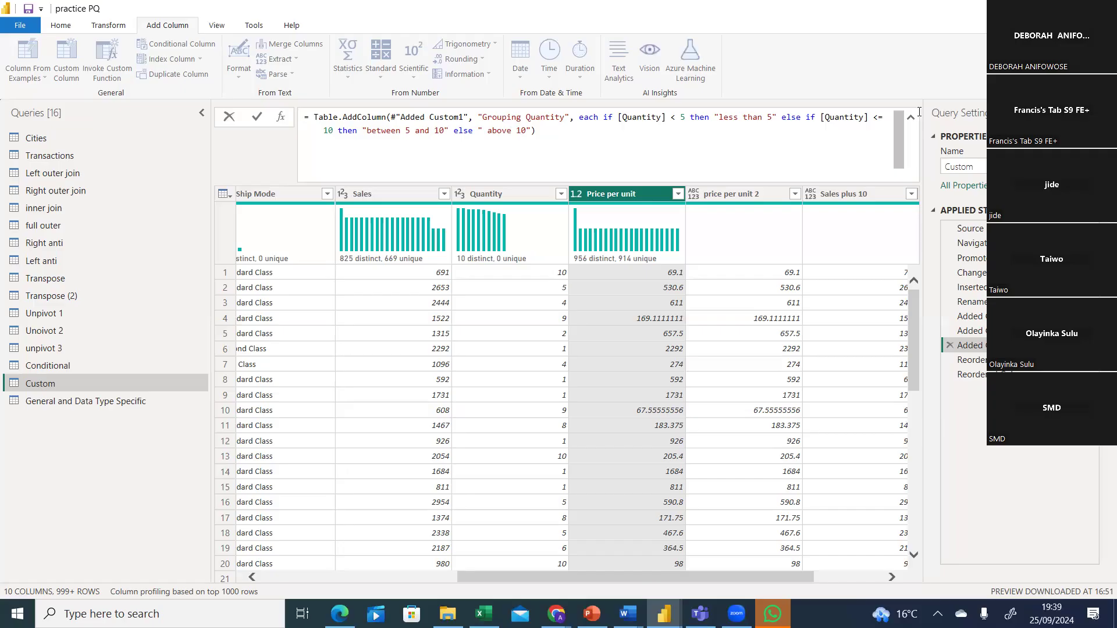
Try the operator =< instead of <= in the second Quantity condition of the Grouping Quantity formula and commit it
click(884, 119)
key(BackSpace)
key(BackSpace)
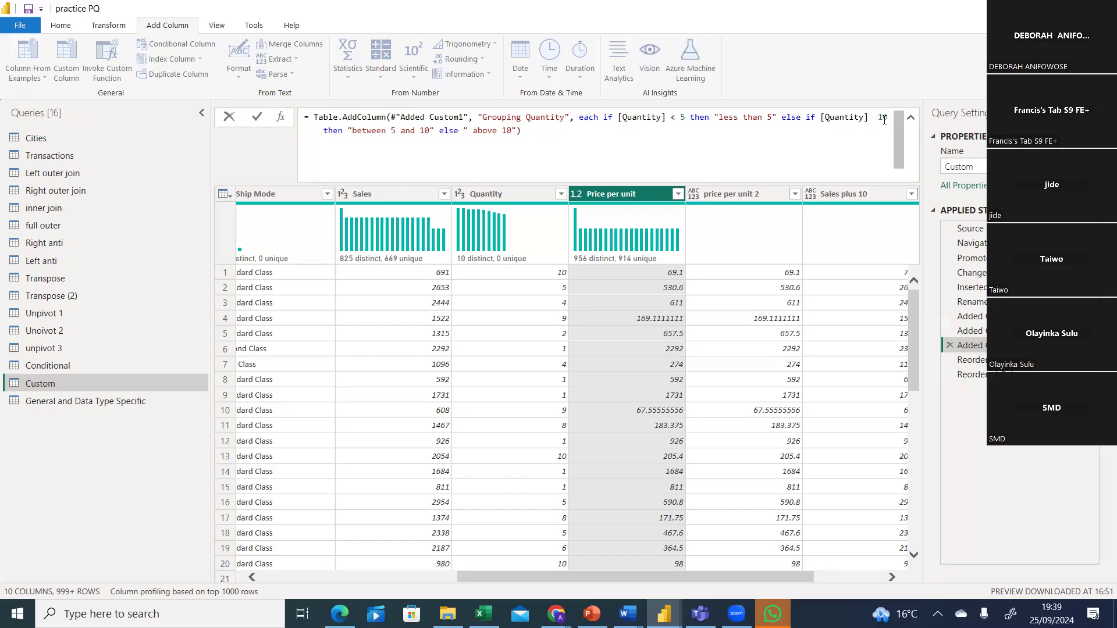
text(,)
key(BackSpace)
text(<)
text(=)
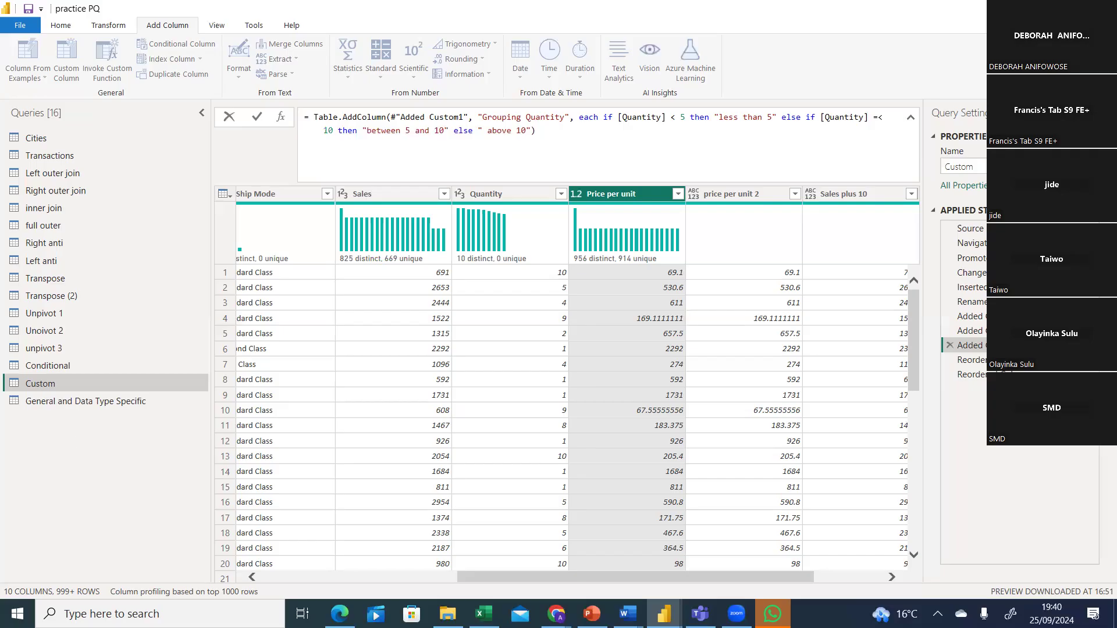
key(Return)
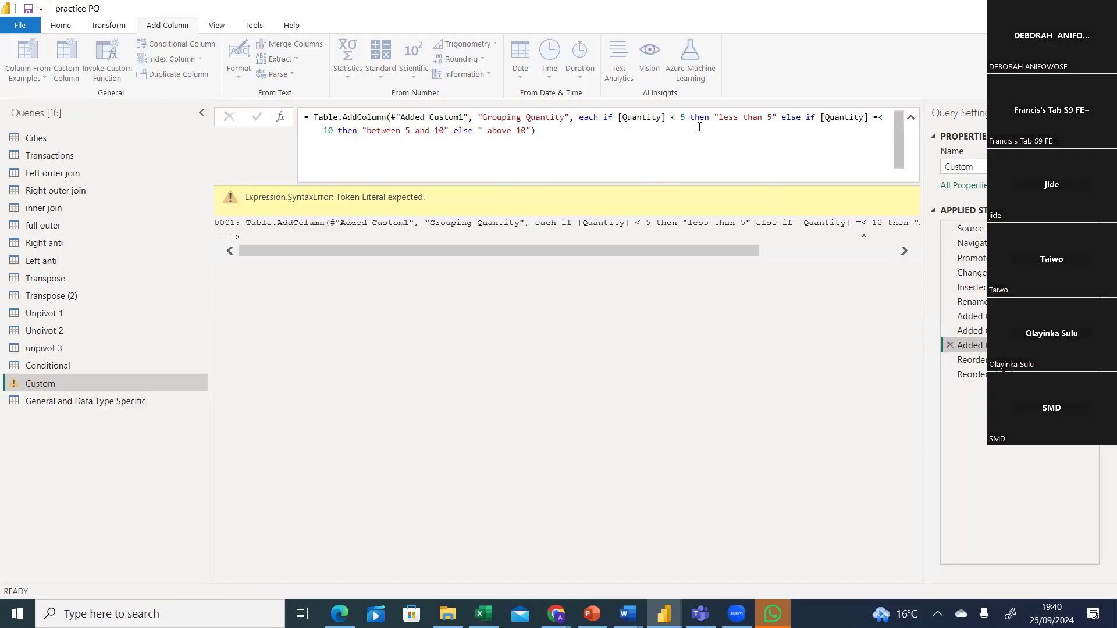
Switch the second Quantity condition's operator to <= and back to =< in the Grouping Quantity formula, leaving the edit uncommitted
click(883, 118)
key(BackSpace)
key(BackSpace)
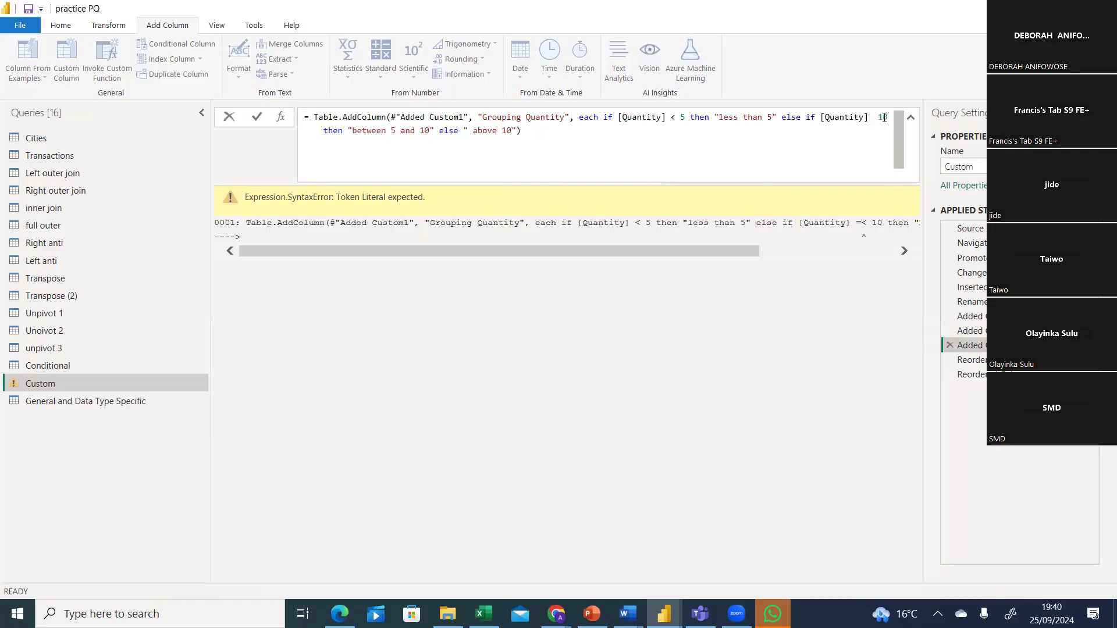
text(<=)
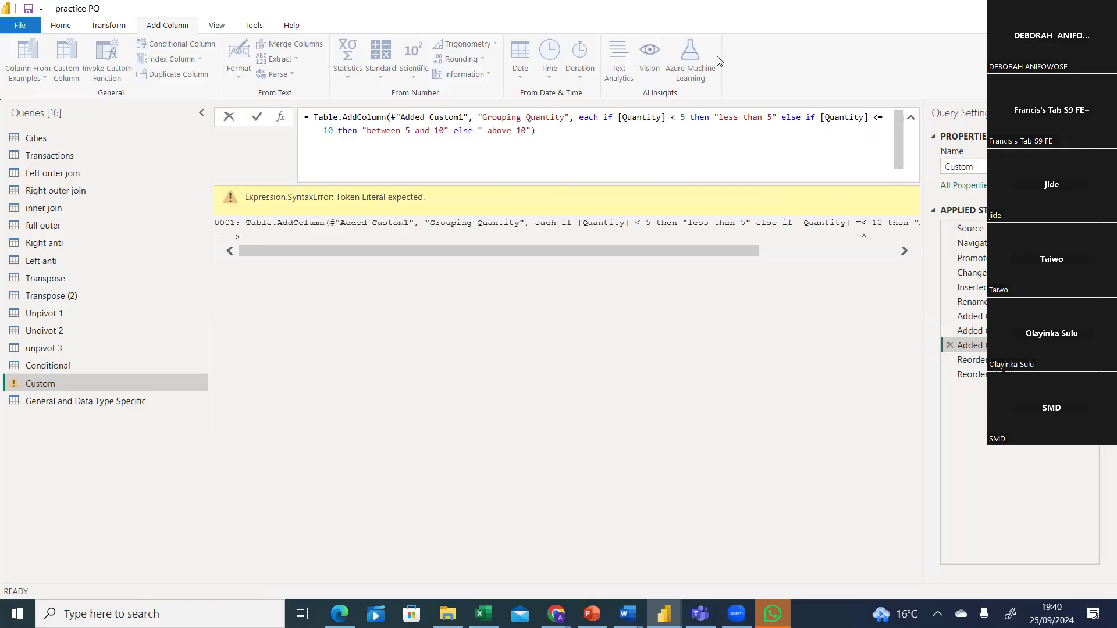
key(BackSpace)
key(BackSpace)
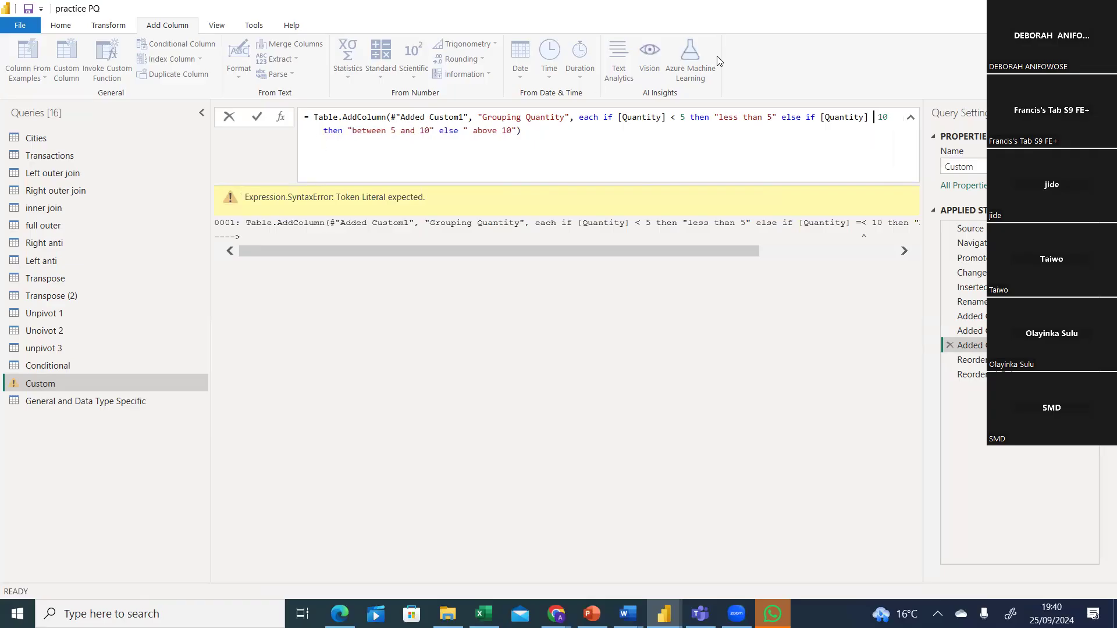
text(=<)
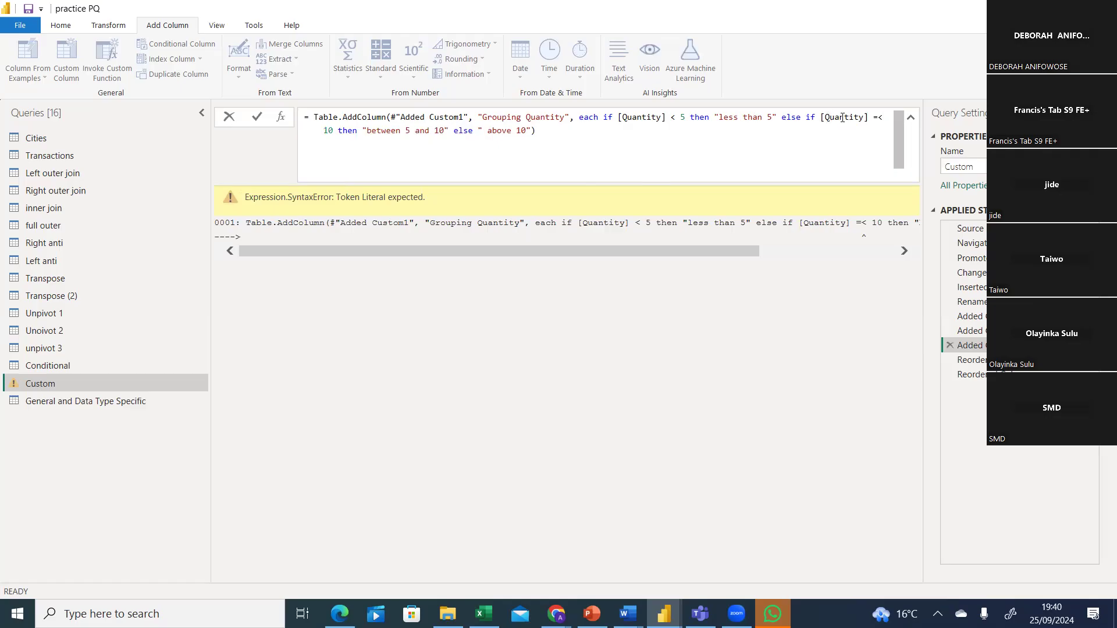
Replace the operator in the second Quantity condition with < and commit the Grouping Quantity formula
key(BackSpace)
key(BackSpace)
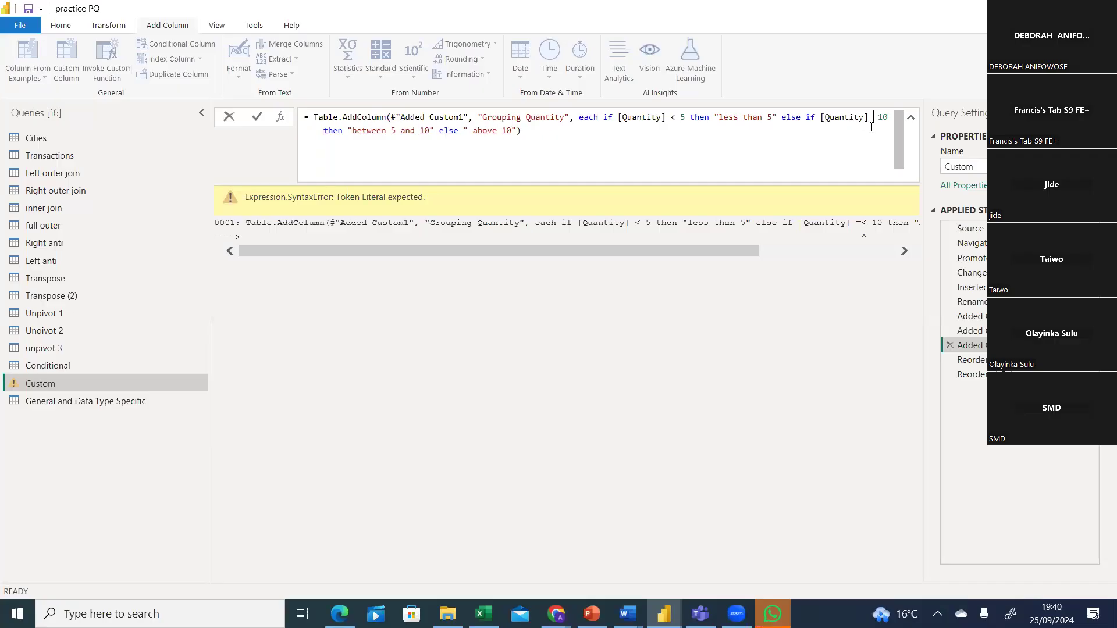
text(<)
click(255, 117)
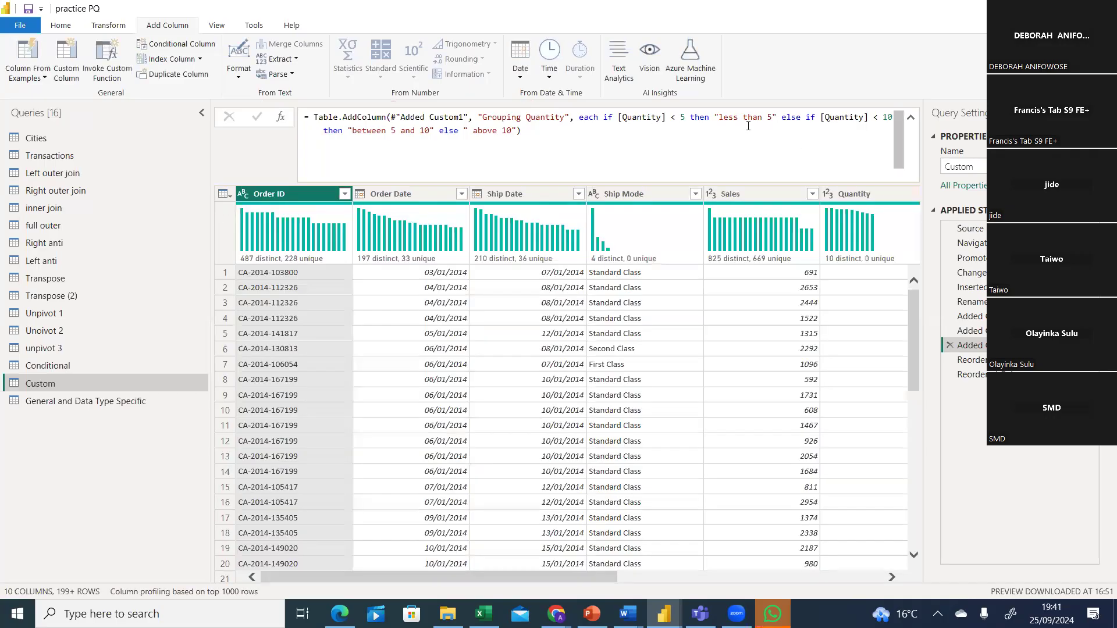
Try placing an equals sign before < in the second Quantity condition and commit the formula
click(874, 117)
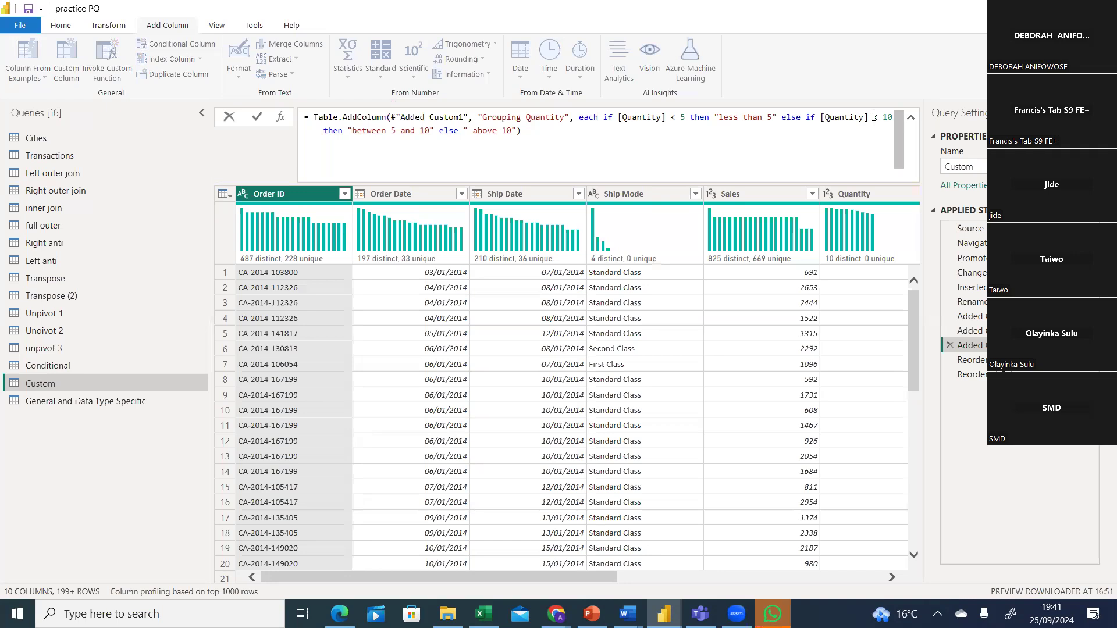
text(=)
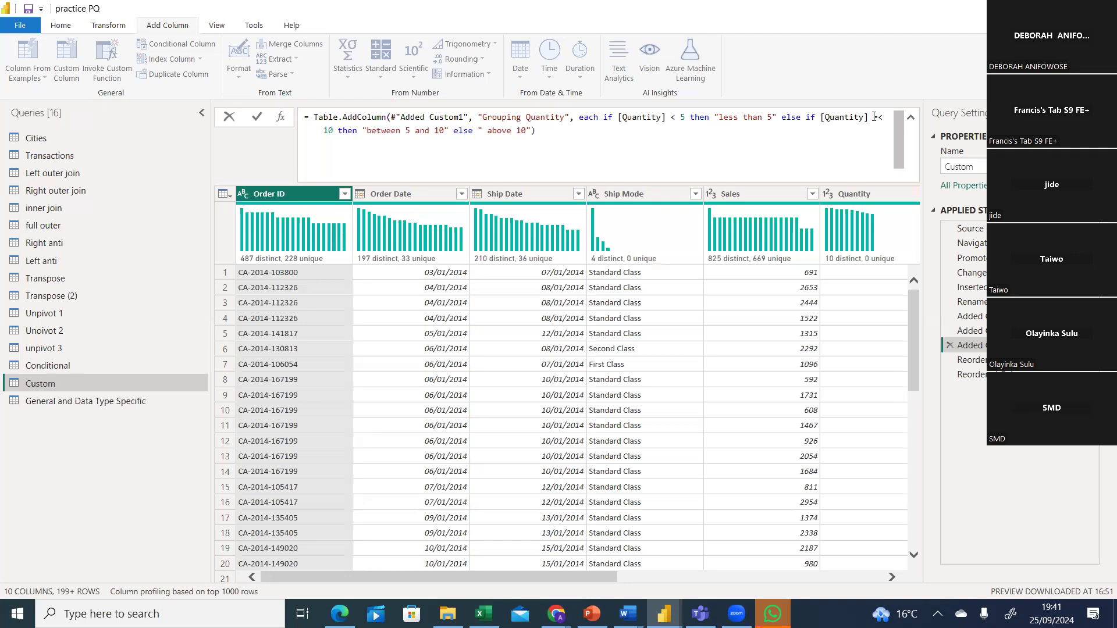
click(258, 122)
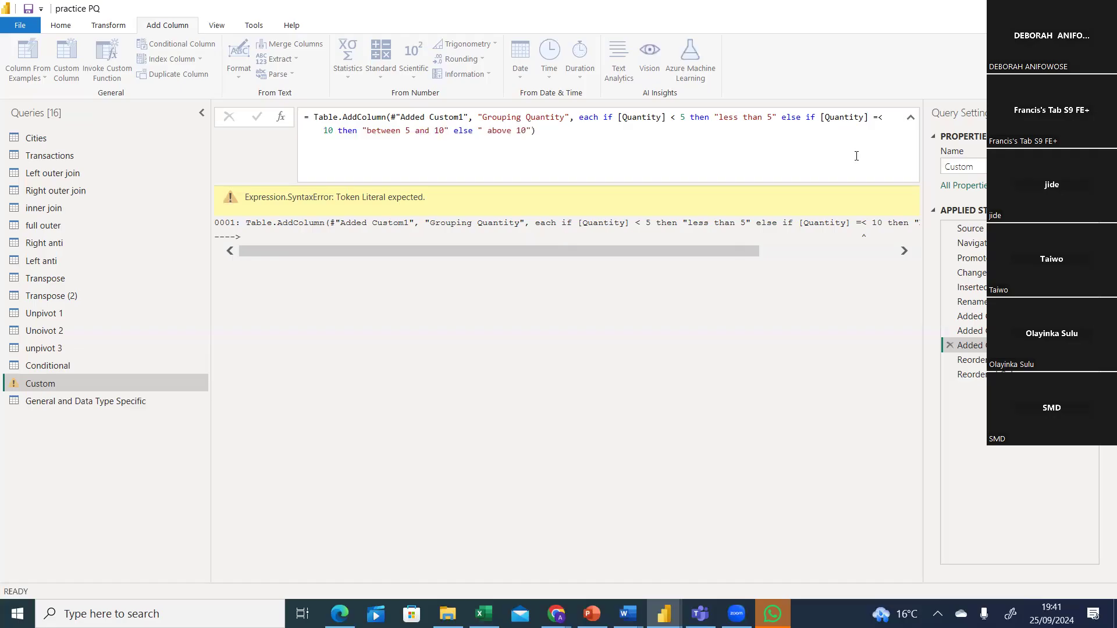
Set the operator in the second Quantity condition of the Grouping Quantity formula to <= and commit it
click(882, 117)
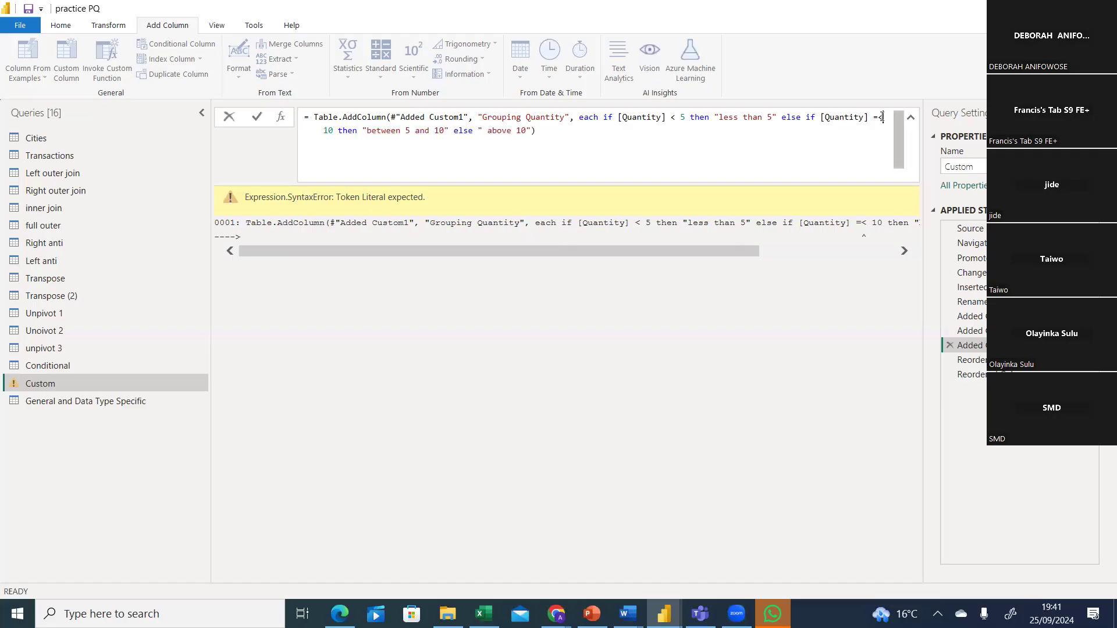
key(BackSpace)
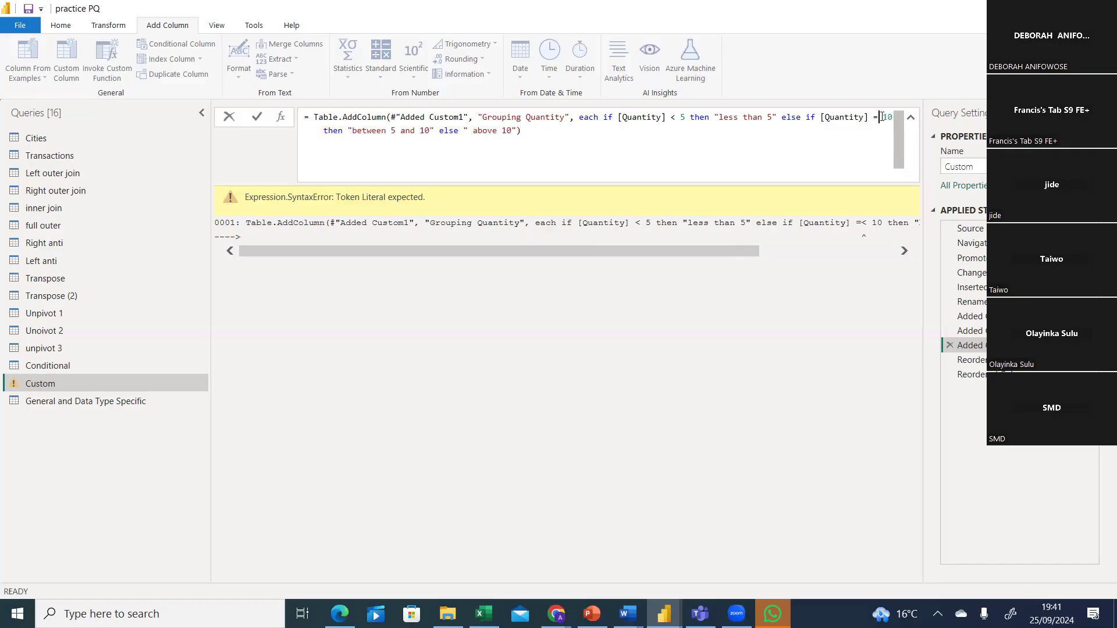
key(BackSpace)
text(<=)
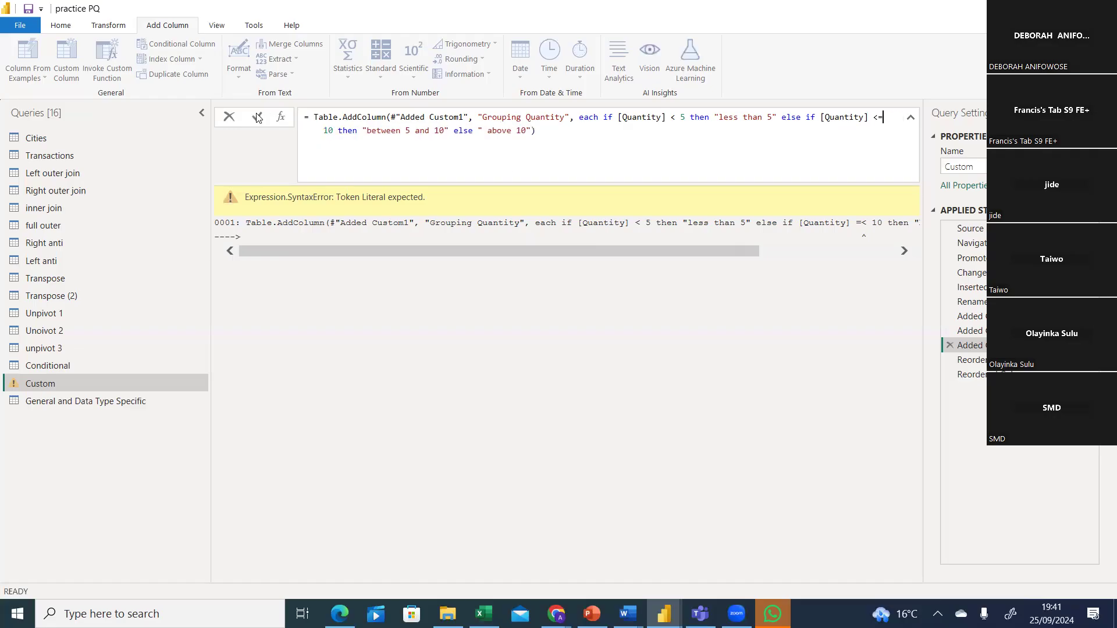
click(258, 119)
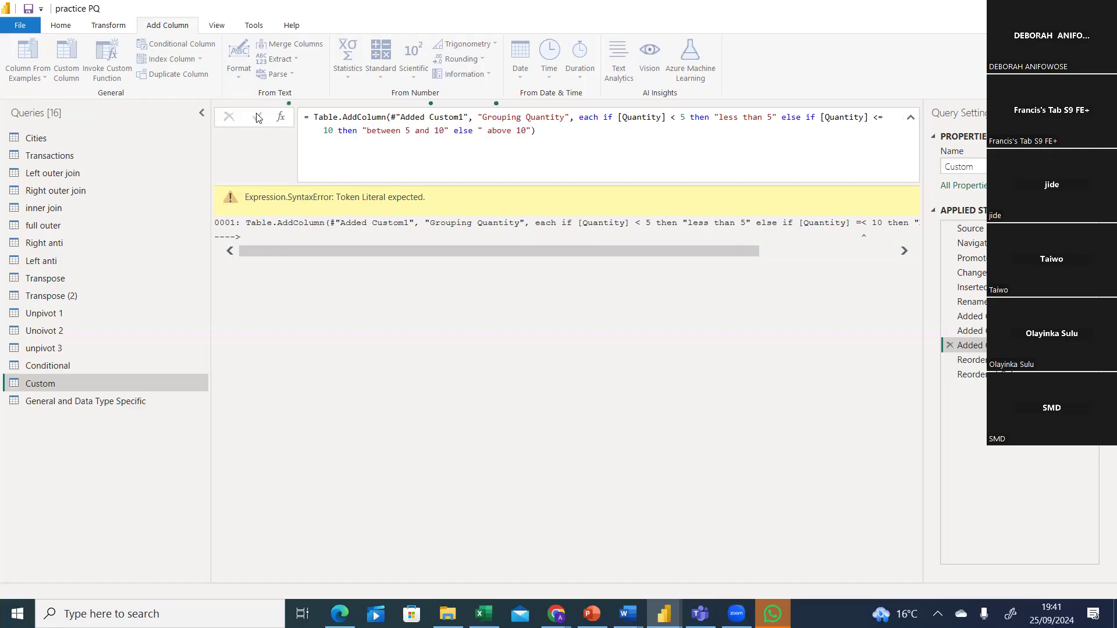